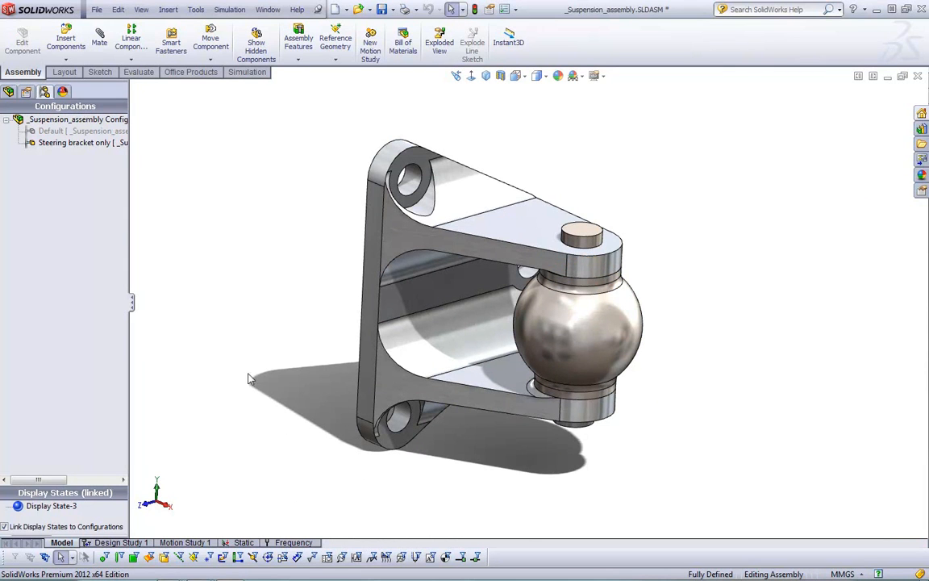
Open the Static study and examine the roller/slider fixture on the bracket's back face and the fixed hinges in its holes
click(233, 544)
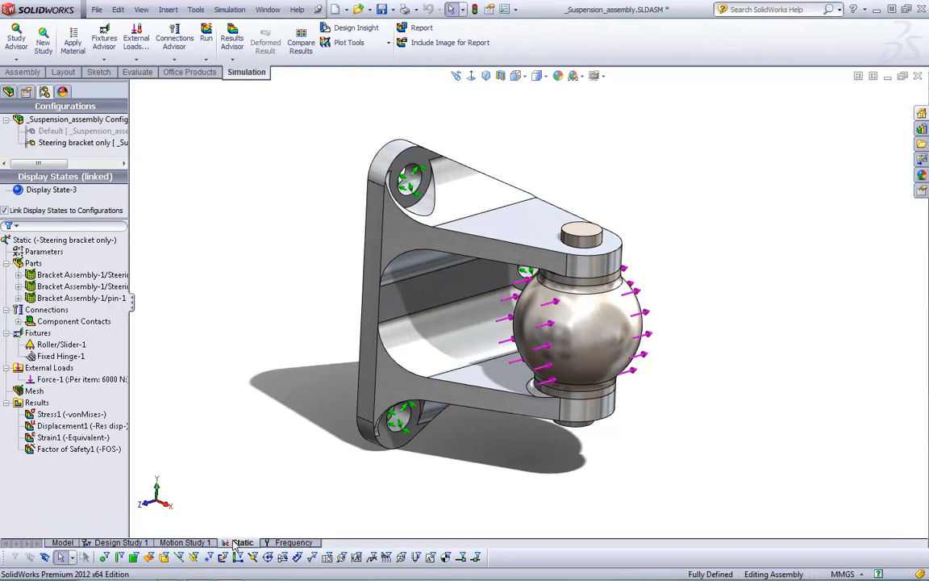
click(101, 321)
click(59, 345)
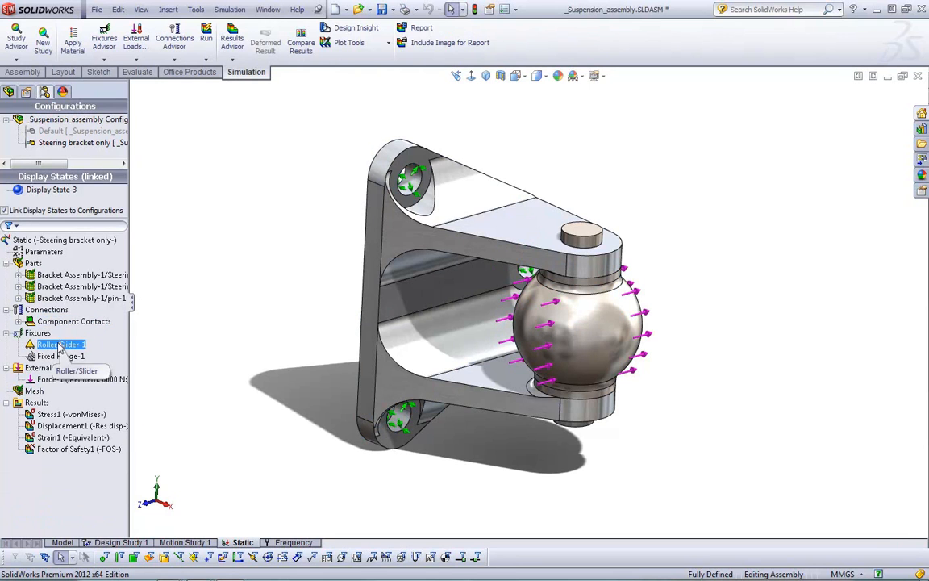
middle_drag(266, 323, 407, 359)
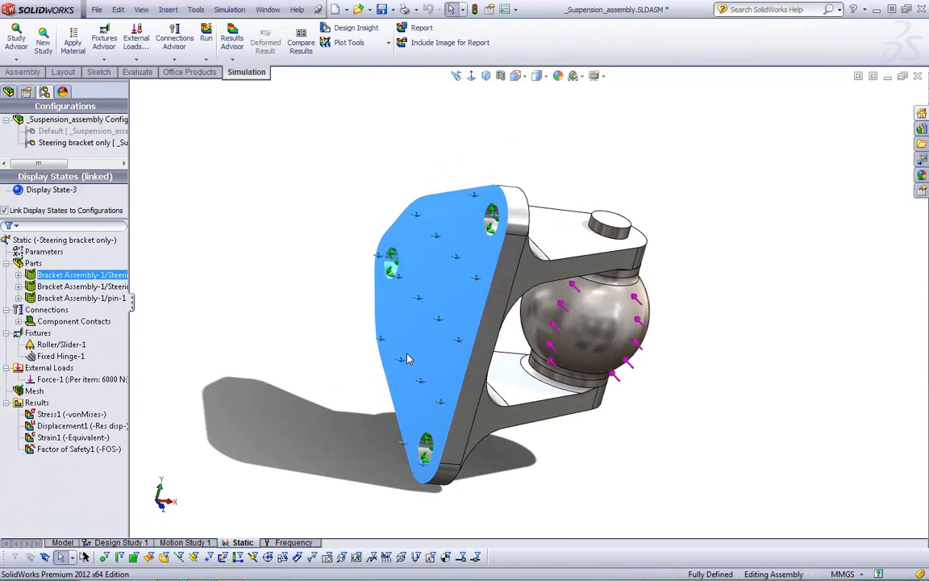
click(69, 358)
click(354, 333)
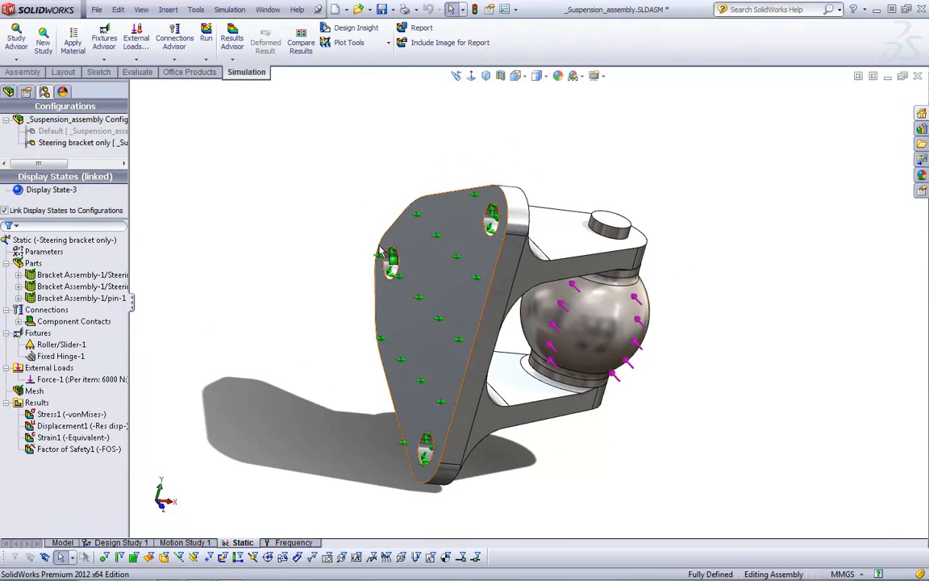
click(455, 323)
middle_drag(345, 345, 265, 322)
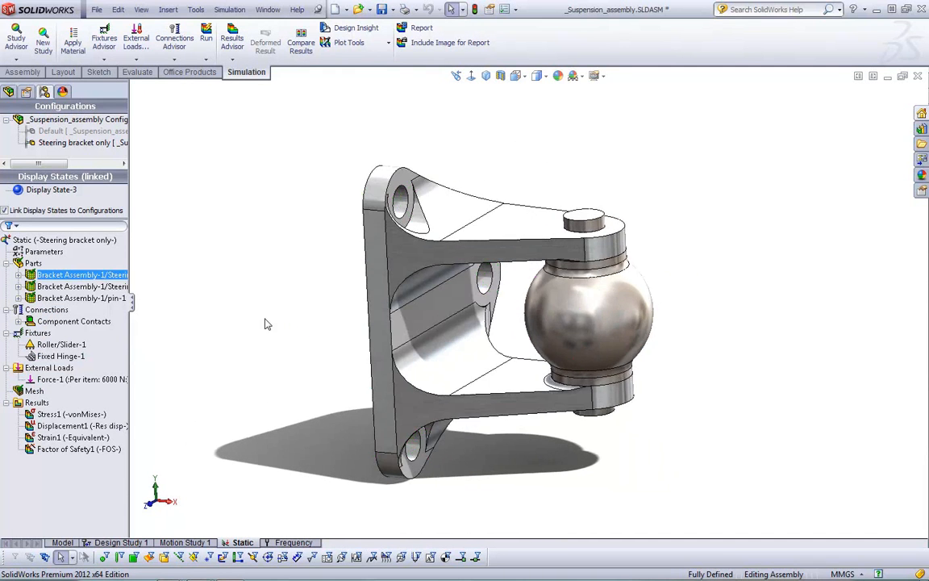
Examine the force load applied to the ball of the bracket assembly in the Static study
click(119, 379)
middle_drag(291, 383, 242, 373)
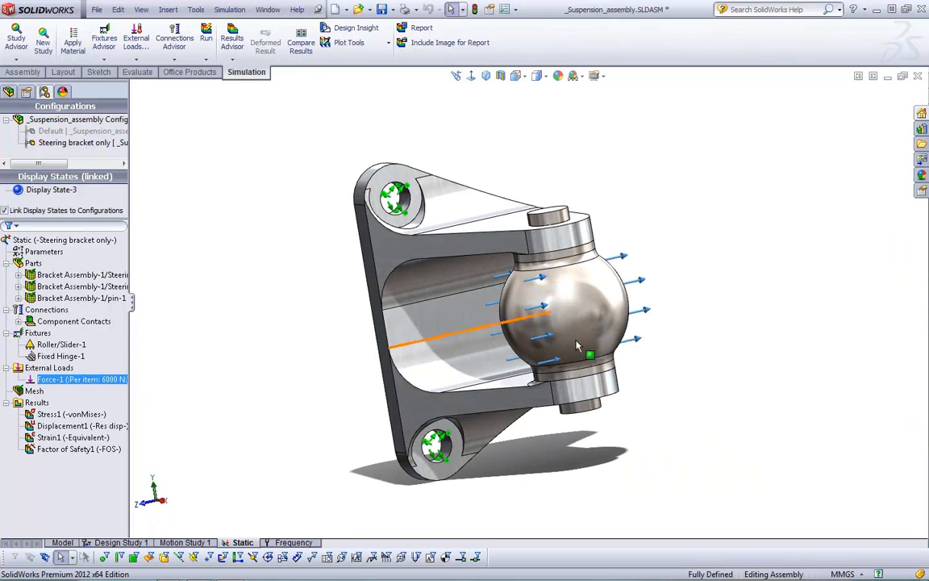
click(821, 337)
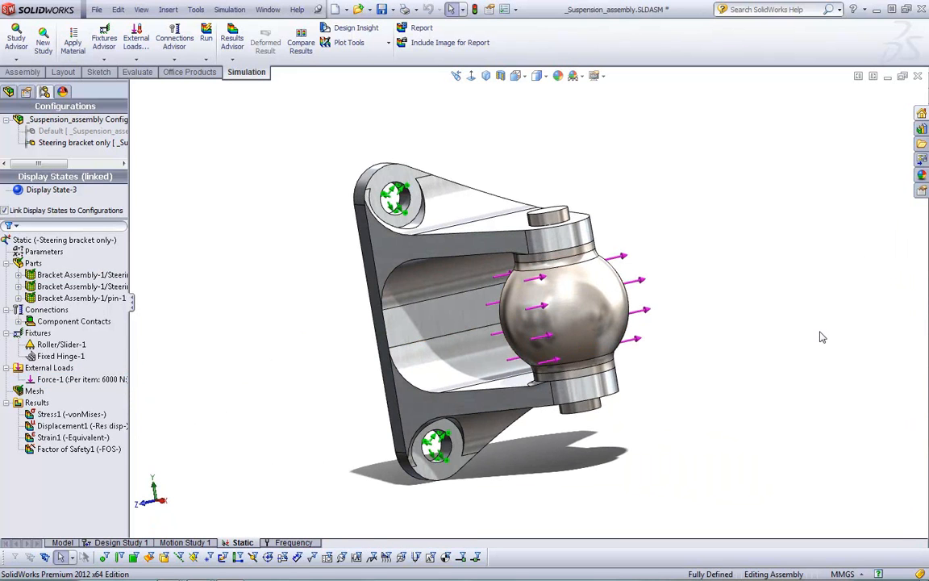
Display the von Mises stress plot of the Static study and watch its deformation animation from several angles
double_click(65, 413)
middle_drag(207, 378, 170, 498)
right_click(62, 414)
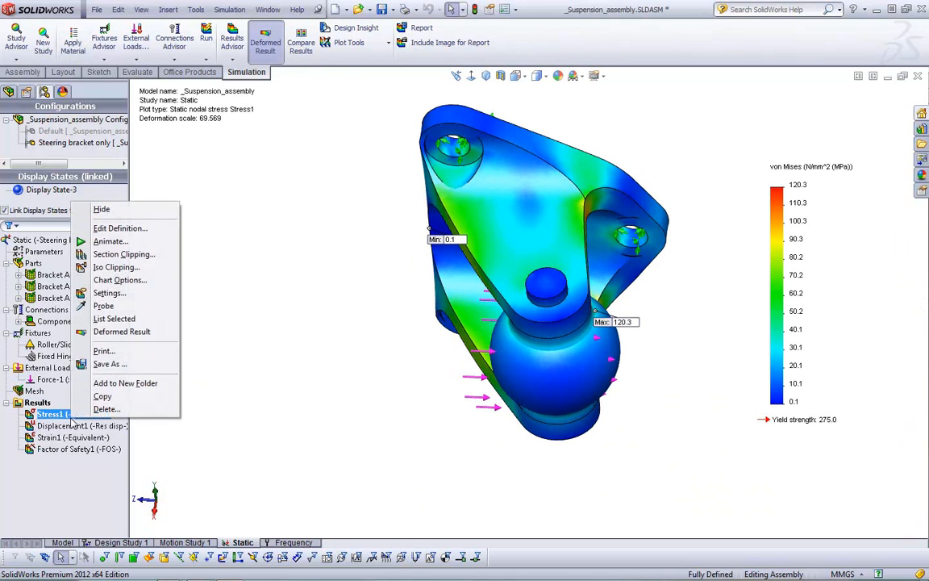
click(83, 241)
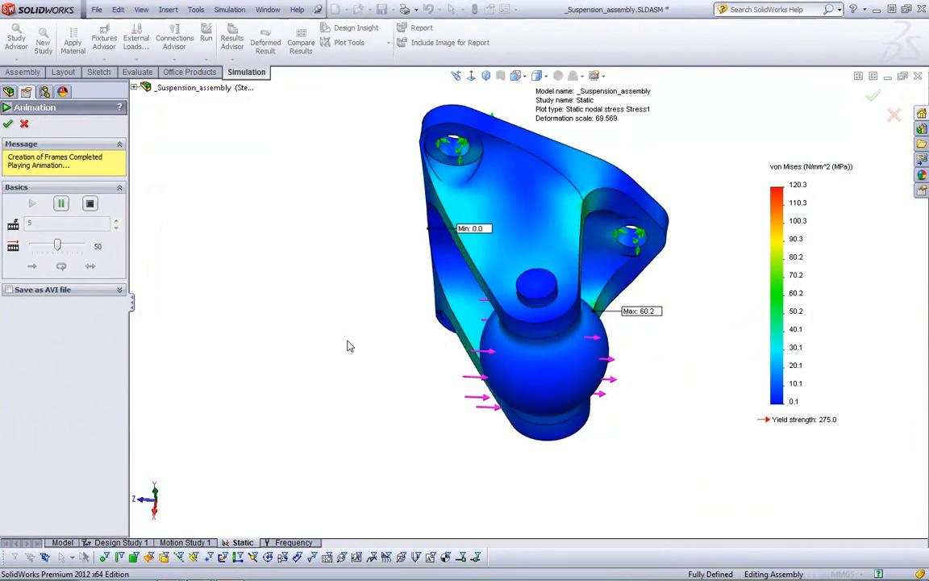
middle_drag(592, 263, 589, 238)
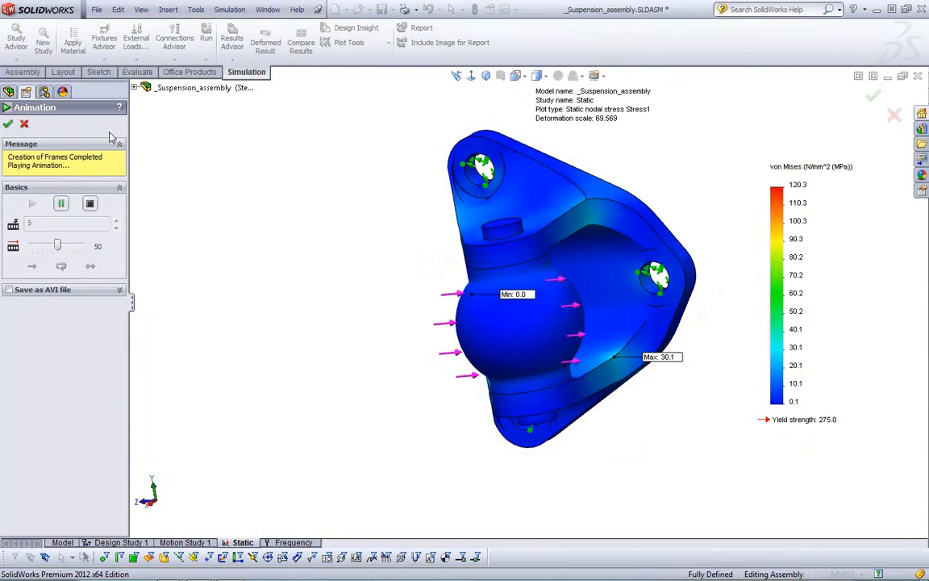
click(24, 123)
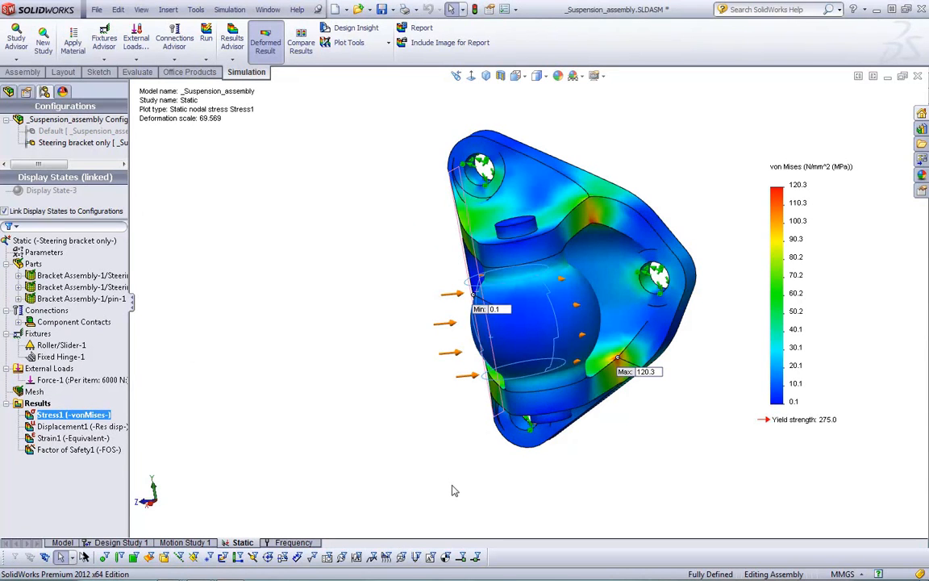
Inspect the factor of safety plot around the bracket and return to the von Mises stress plot
double_click(121, 449)
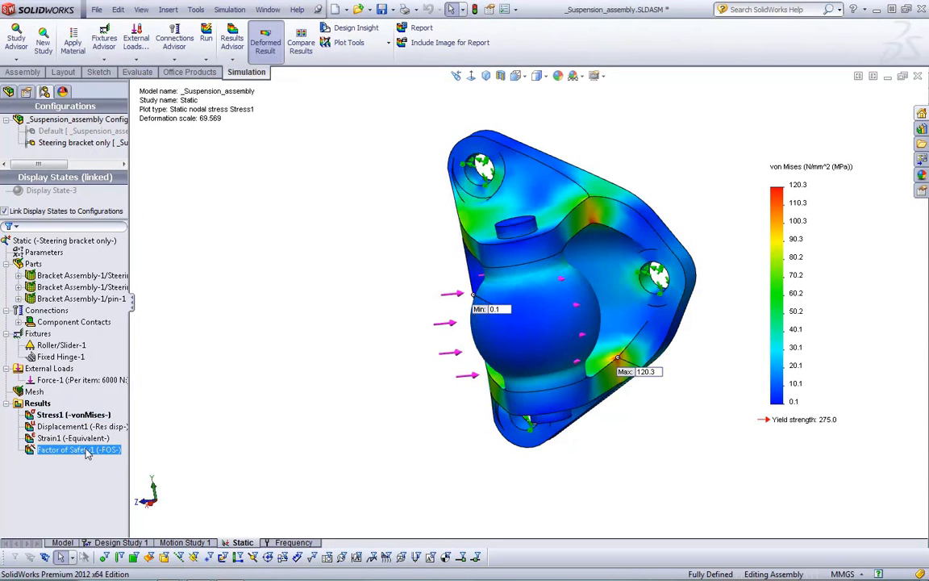
middle_drag(736, 213, 712, 460)
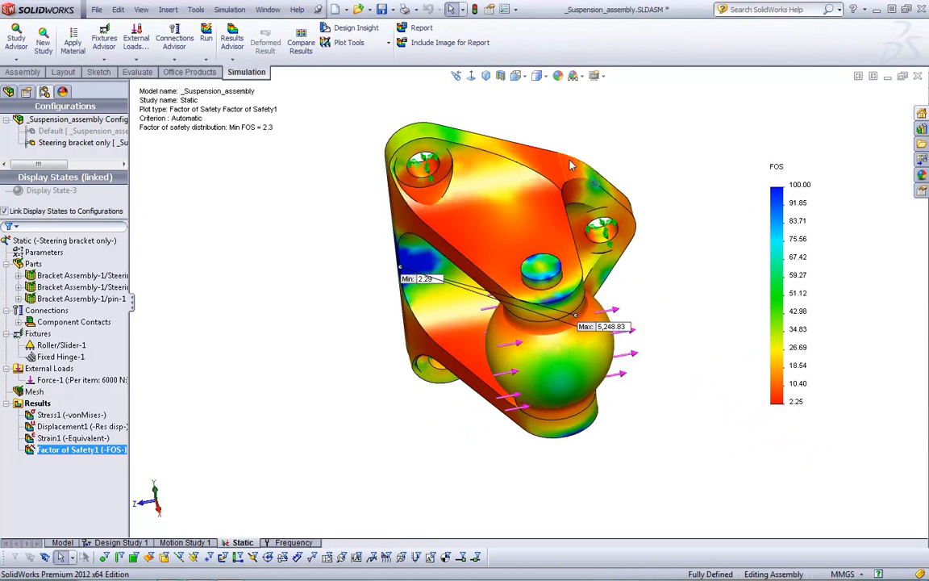
middle_drag(687, 327, 379, 265)
double_click(38, 416)
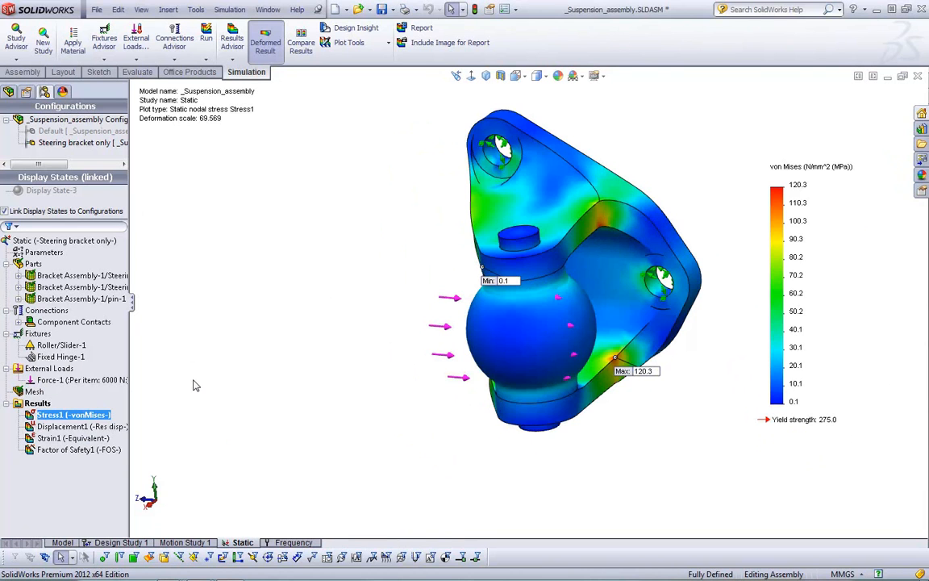
Create a new simulation study of type Frequency named "frequency 2"
click(293, 542)
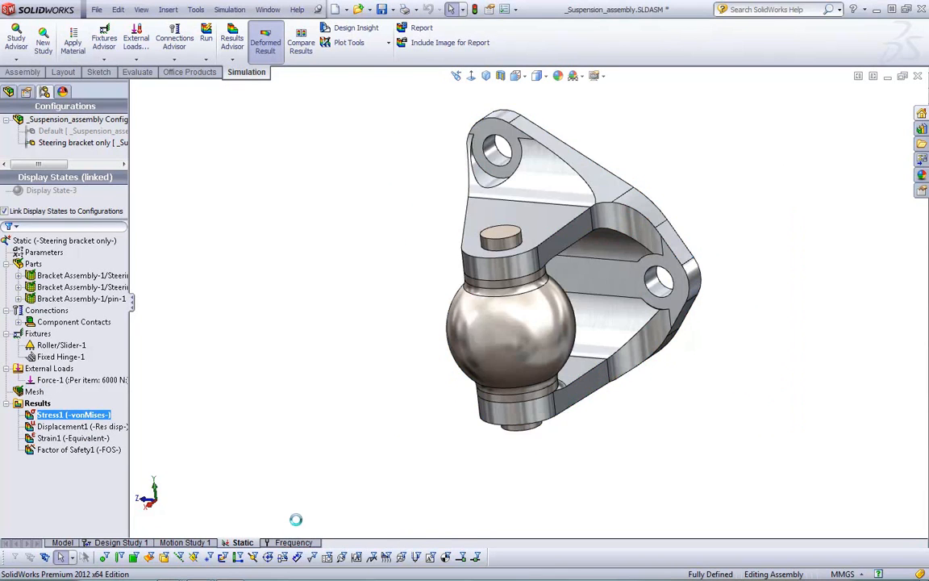
right_click(290, 542)
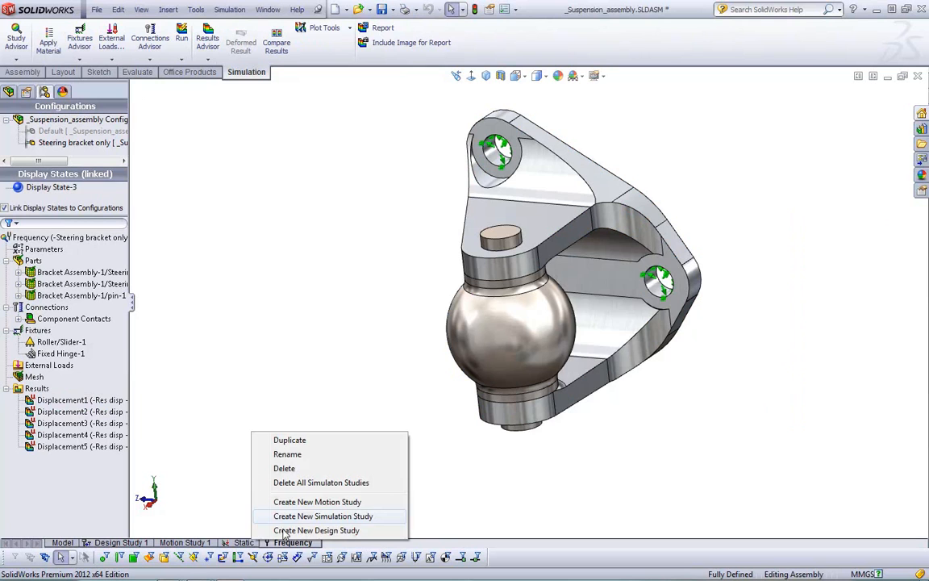
click(208, 447)
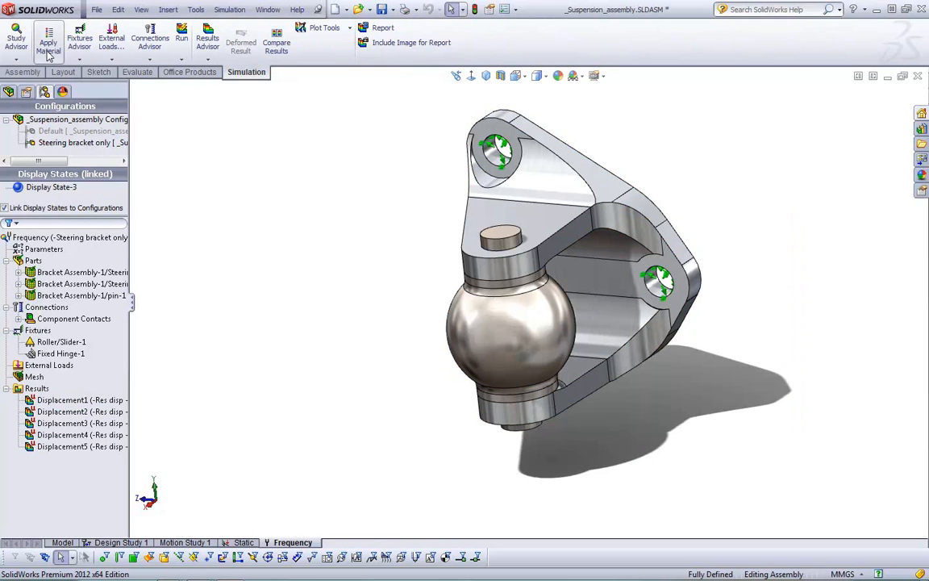
click(16, 58)
click(33, 81)
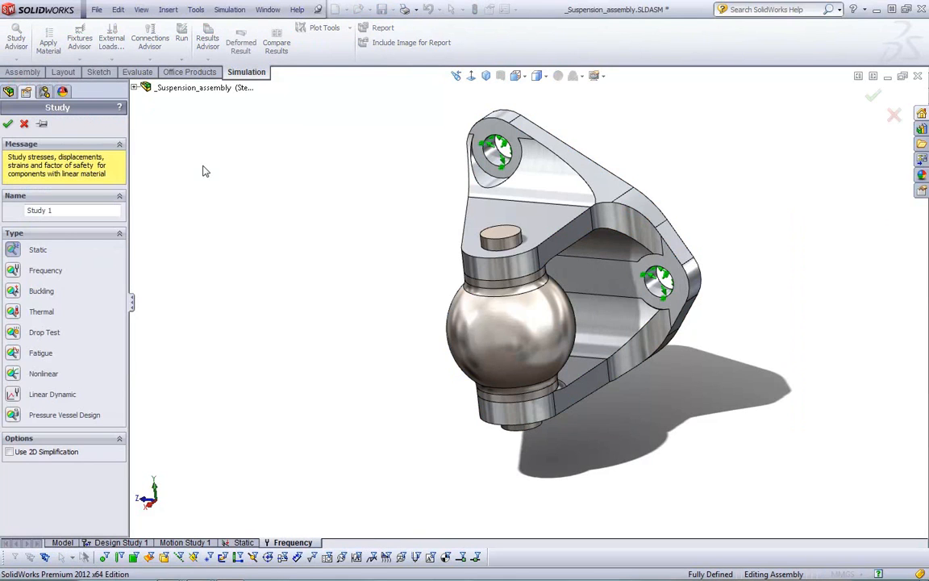
click(32, 269)
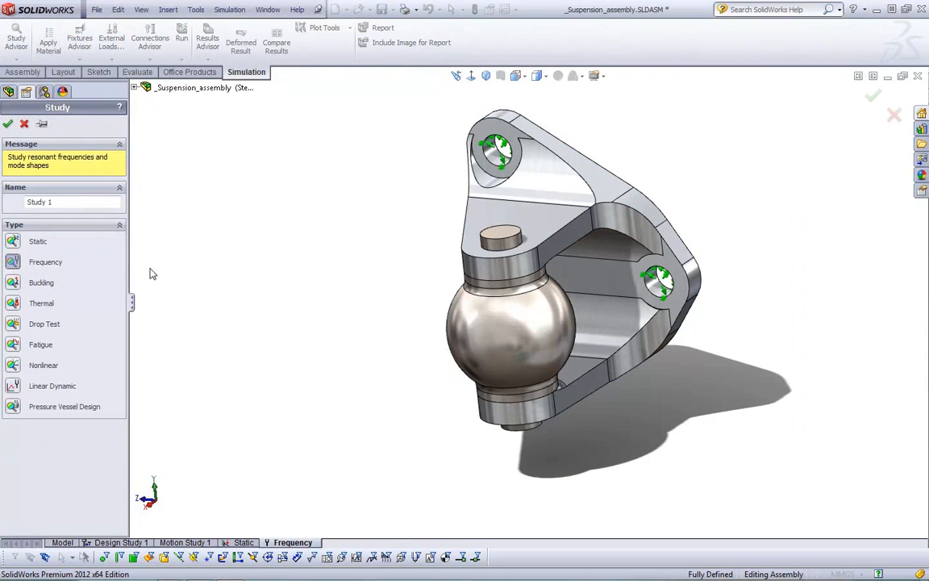
click(39, 201)
text(frequency 2)
key(Return)
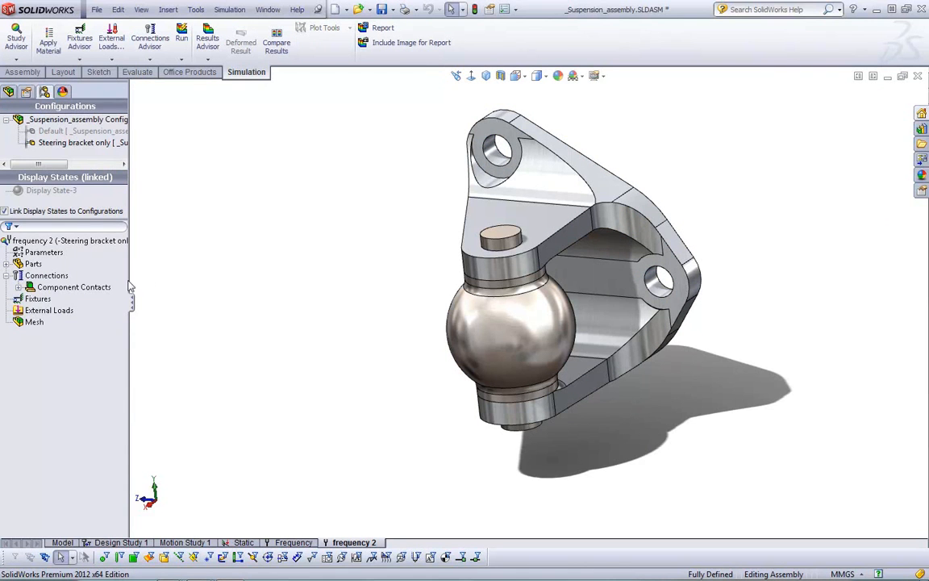
Copy the Parts and Fixtures definitions from the Static study into the frequency 2 study
click(244, 543)
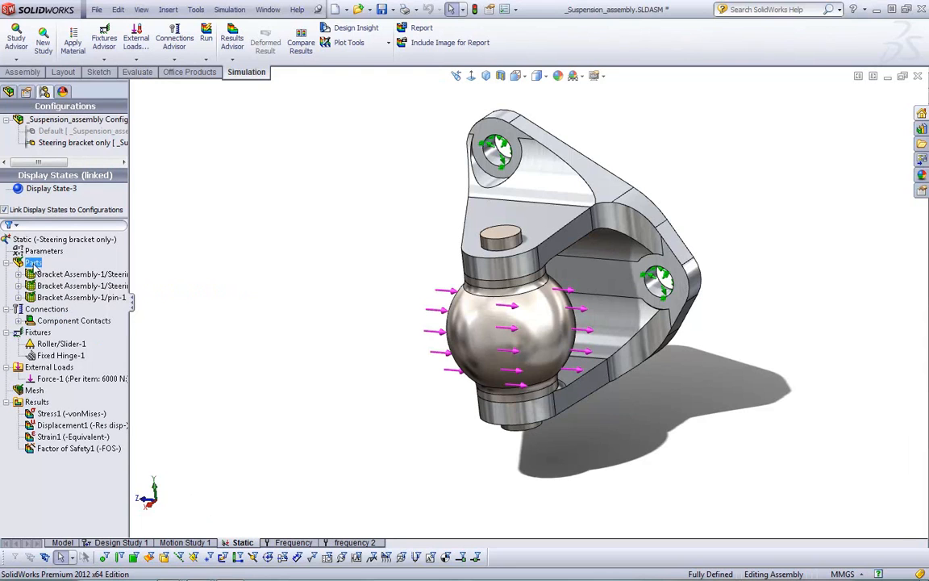
drag(32, 263, 339, 541)
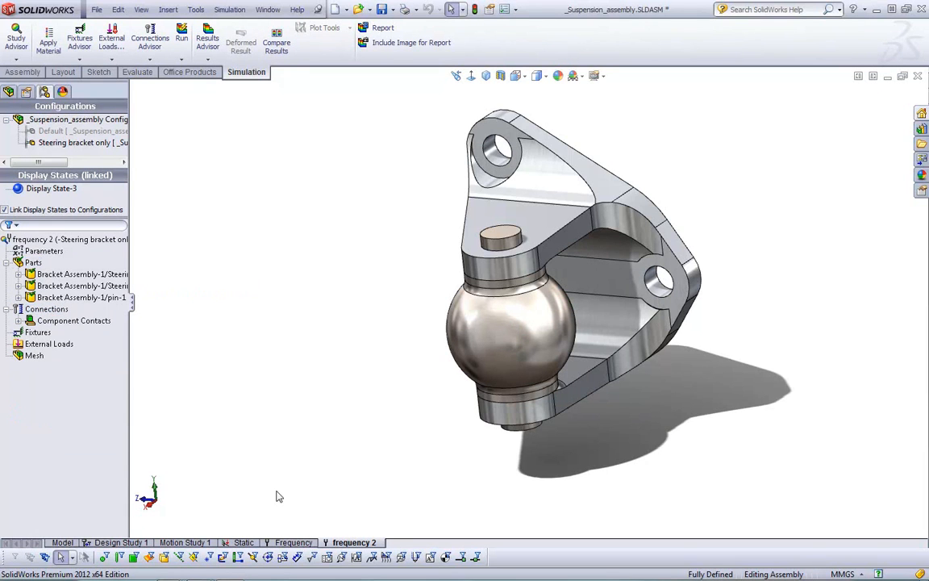
click(256, 543)
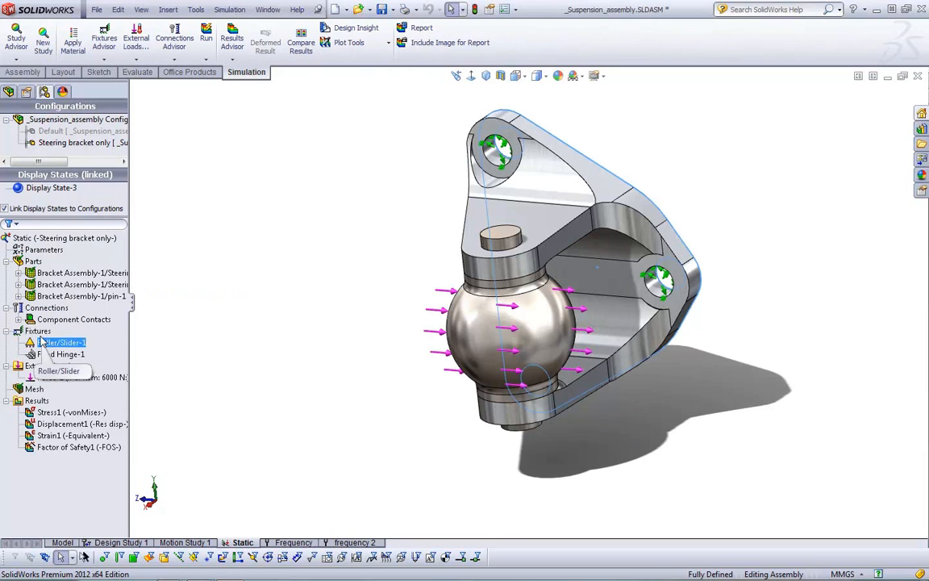
drag(38, 333, 354, 538)
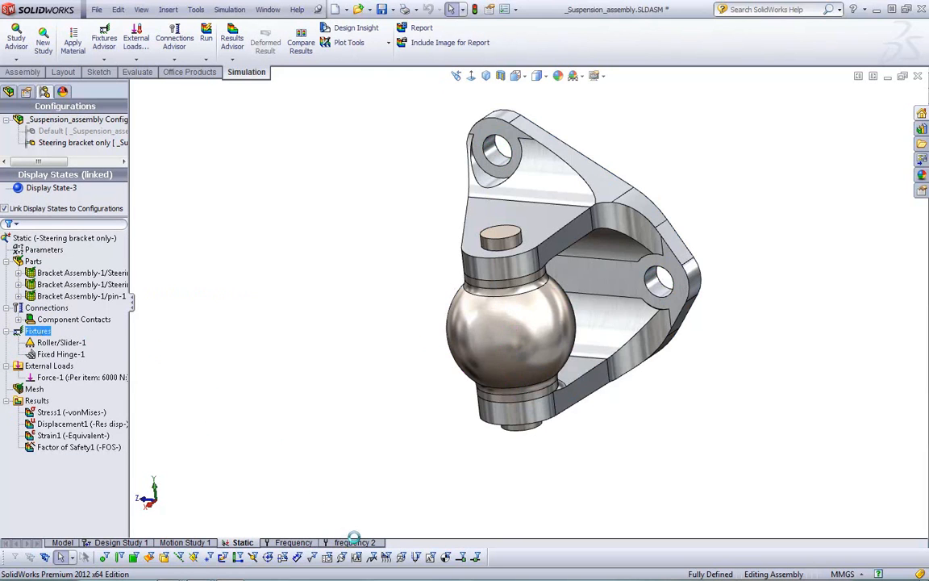
Copy the External Loads from the Static study into the frequency 2 study
click(244, 542)
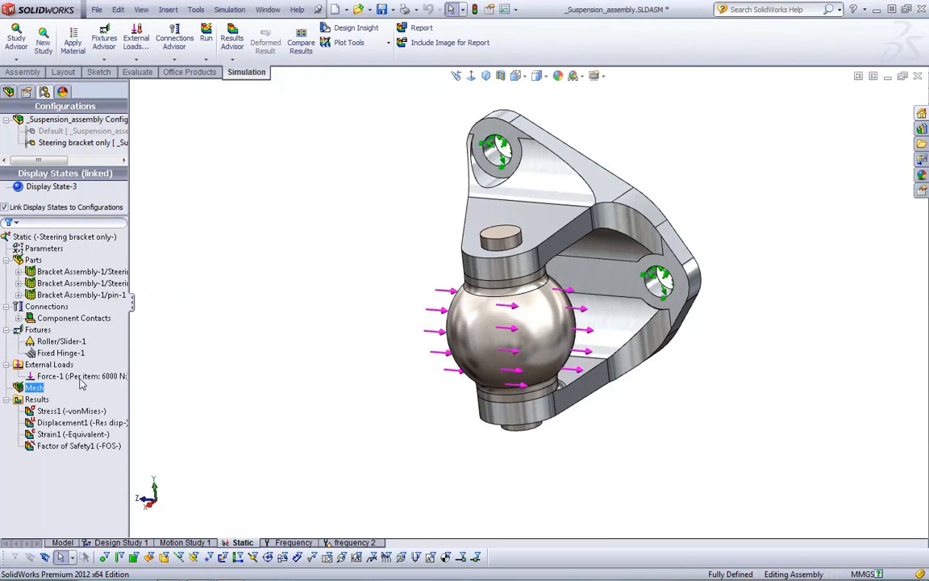
click(50, 364)
drag(50, 367, 348, 542)
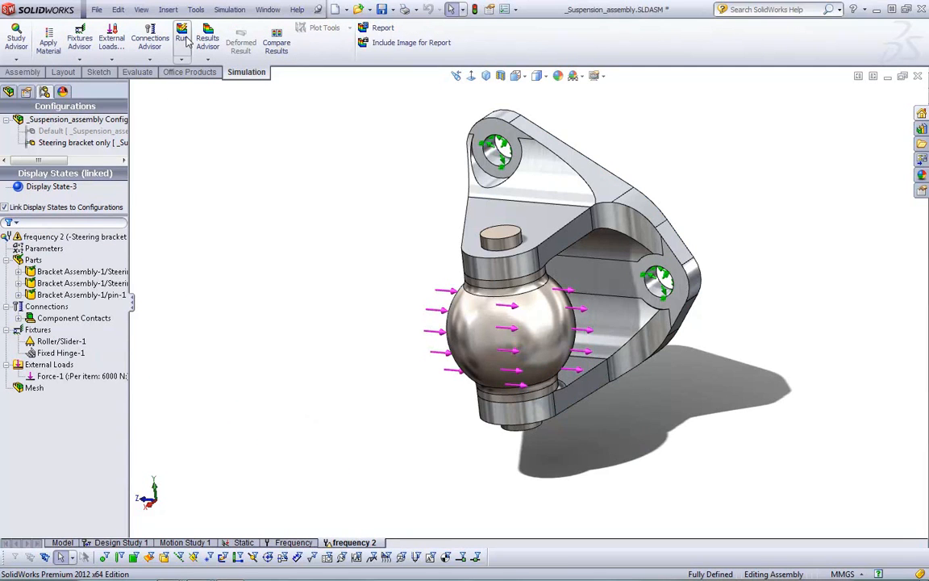
Accept the frequency 2 study properties with 5 frequencies and the Automatic solver, and run the study
right_click(74, 236)
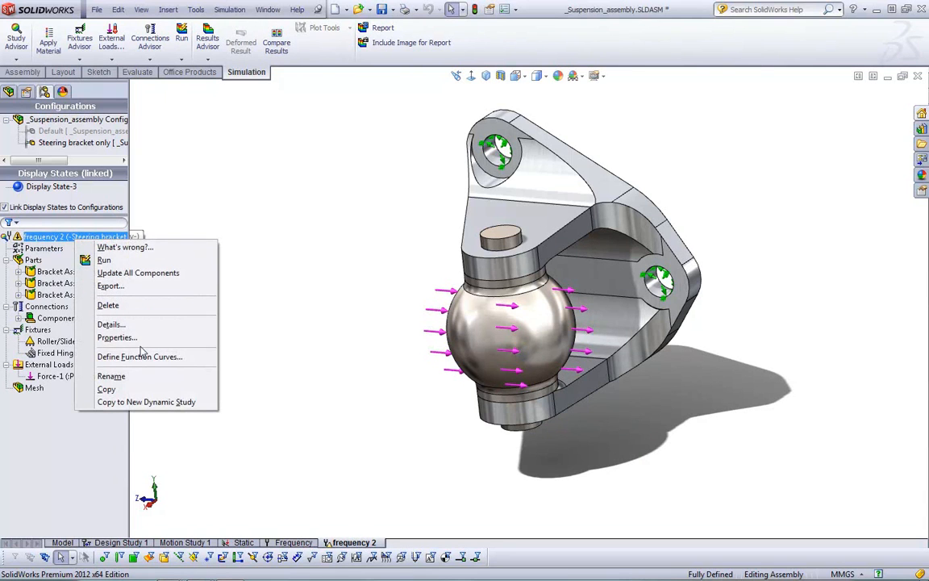
click(129, 337)
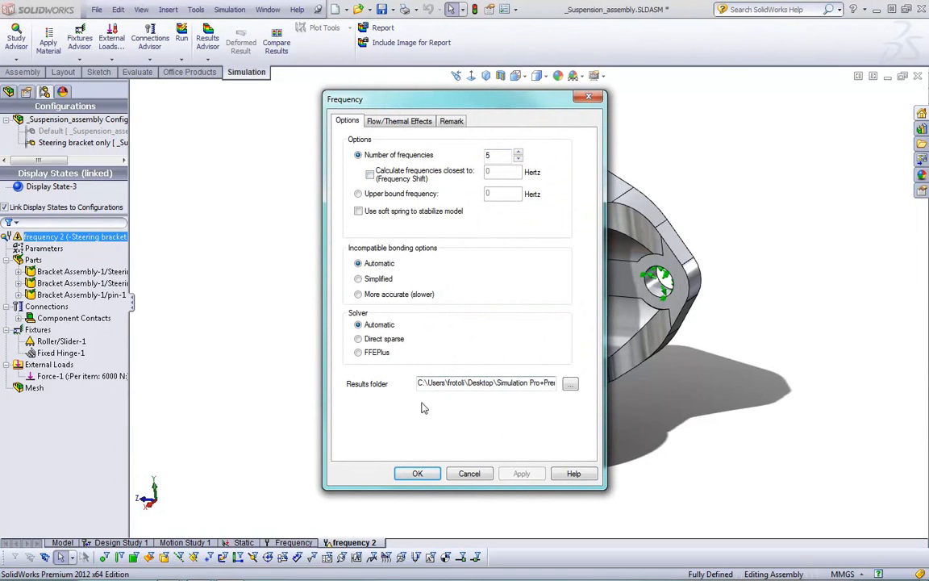
click(418, 473)
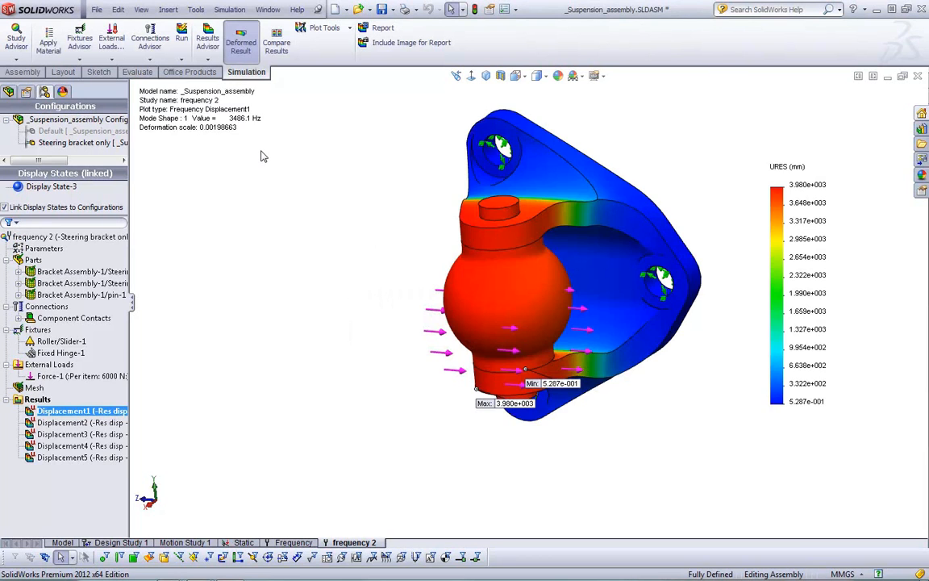
View the displacement plots of mode shapes 1 to 5 in turn and return to the first mode shape
middle_drag(219, 277, 297, 324)
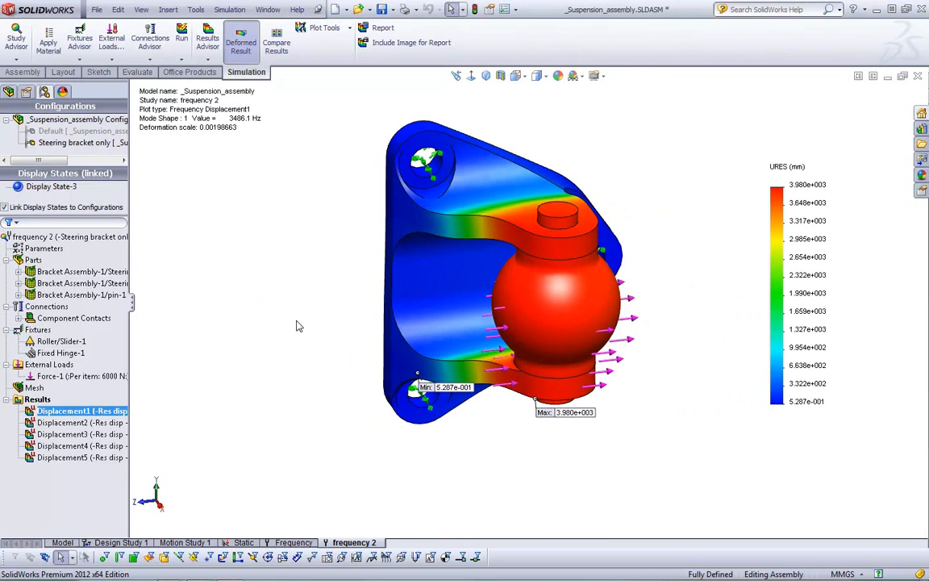
double_click(100, 422)
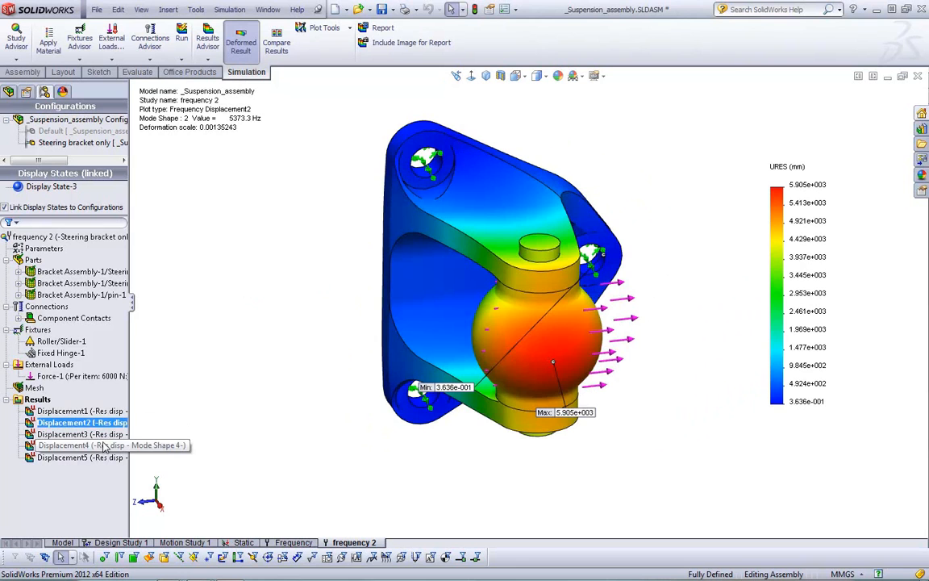
double_click(92, 434)
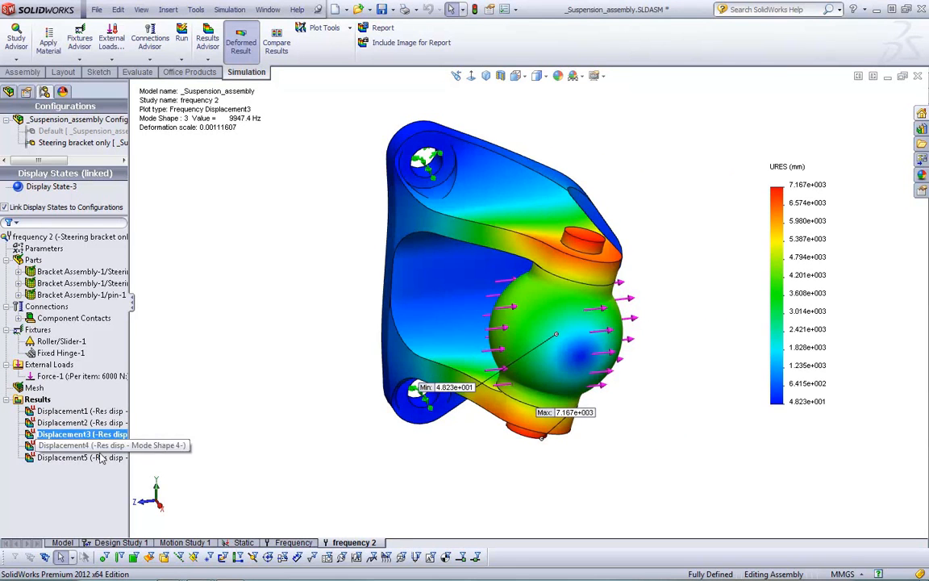
double_click(99, 445)
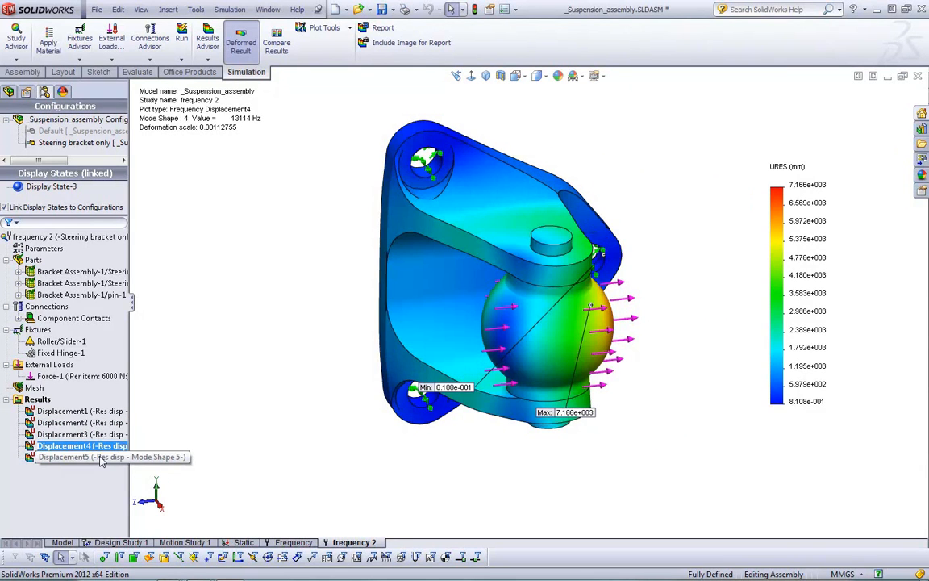
double_click(100, 458)
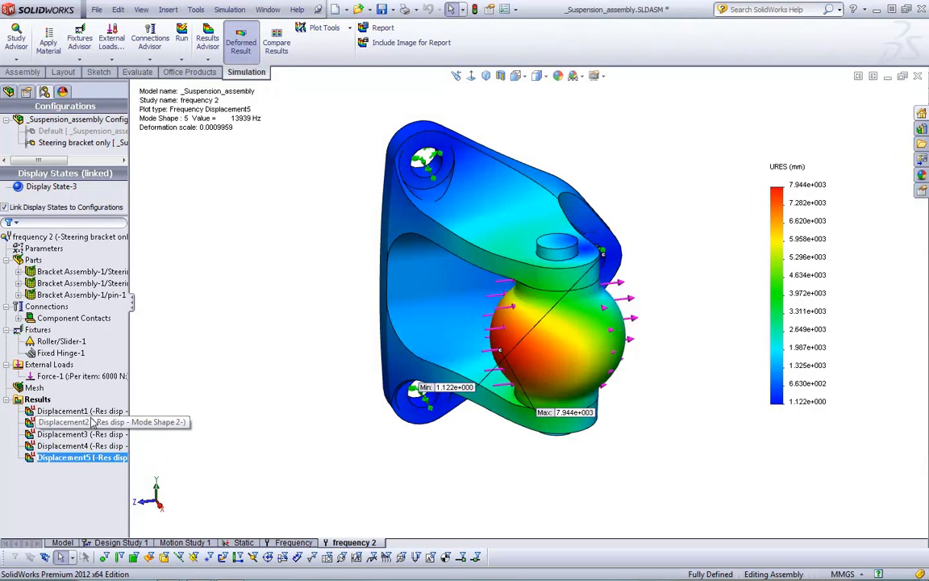
double_click(80, 410)
middle_drag(325, 379, 319, 335)
List the frequency 2 study's resonant frequencies and check them against the Steering Bracket Design Validation goals slide
right_click(36, 403)
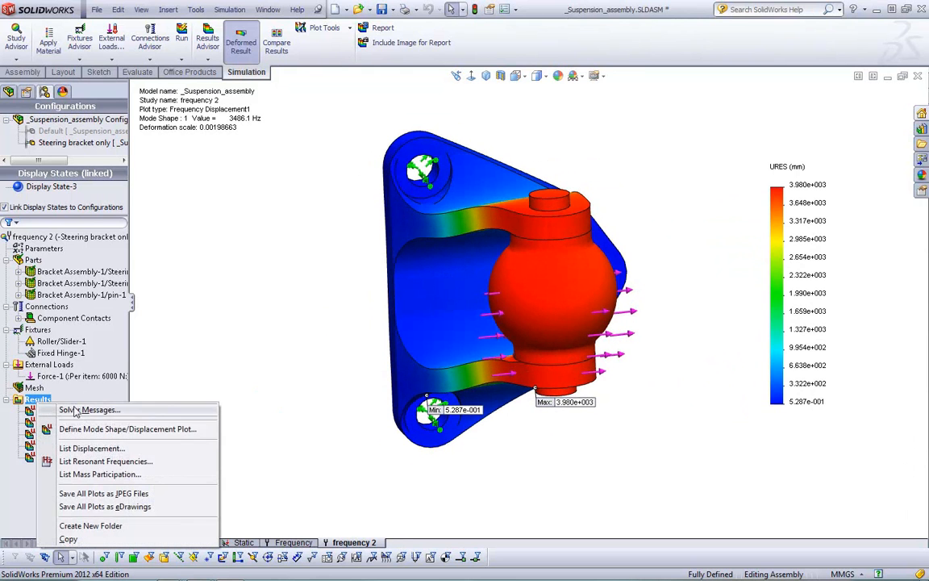
click(83, 463)
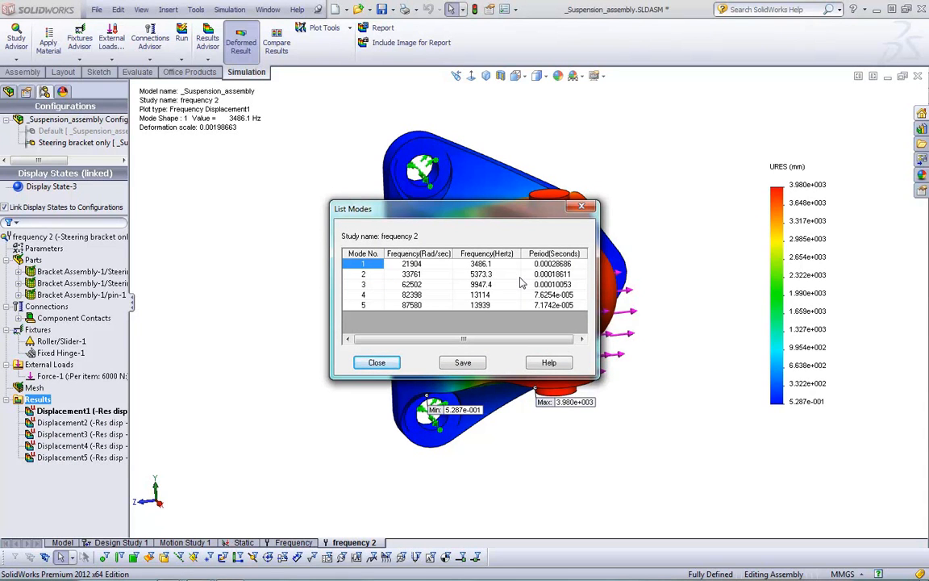
click(377, 362)
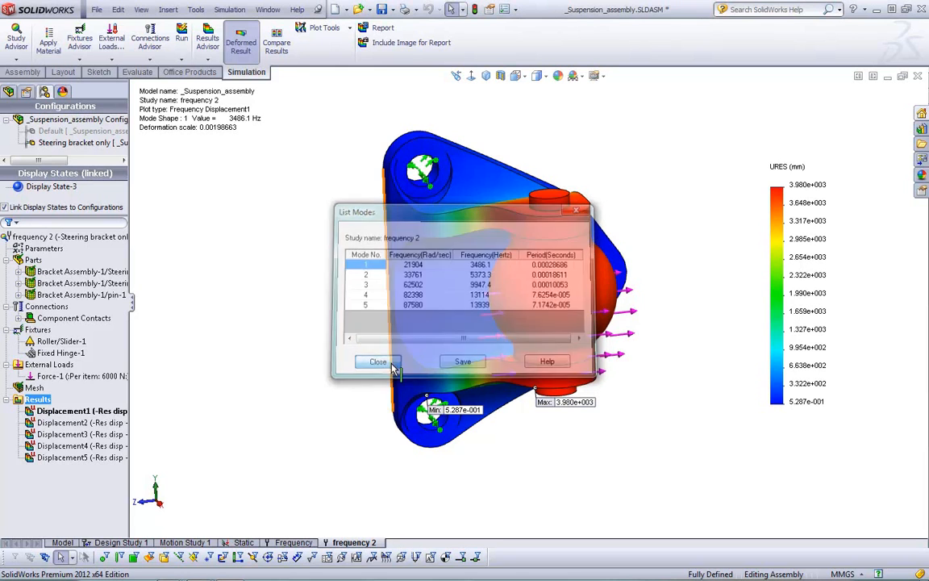
key(alt+Tab)
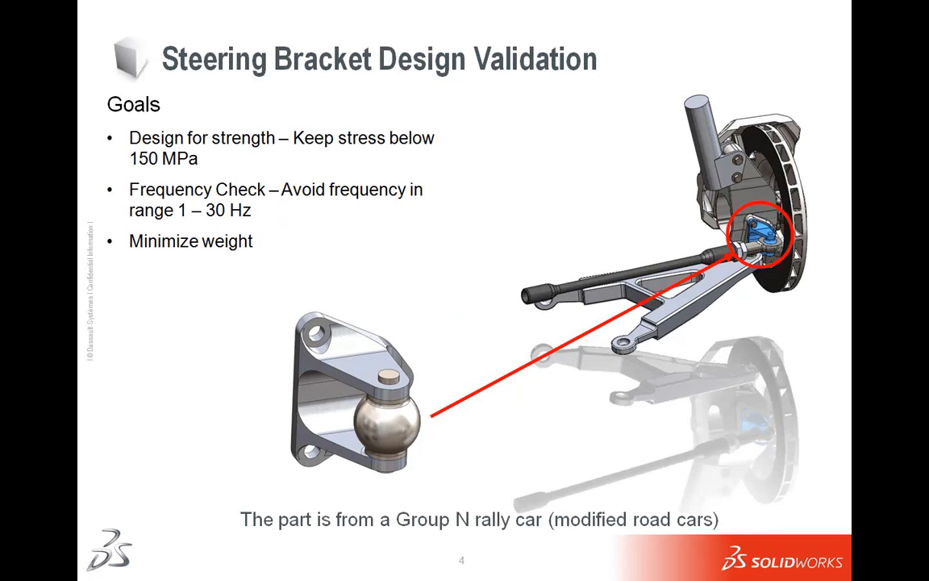
key(alt+Tab)
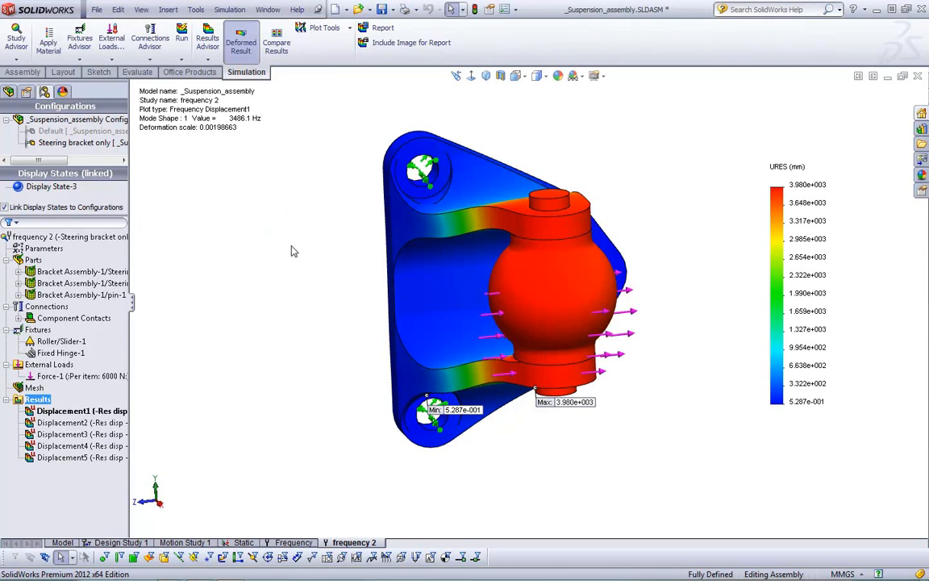
Create a new design study and add the existing thick parameter as its variable
right_click(307, 542)
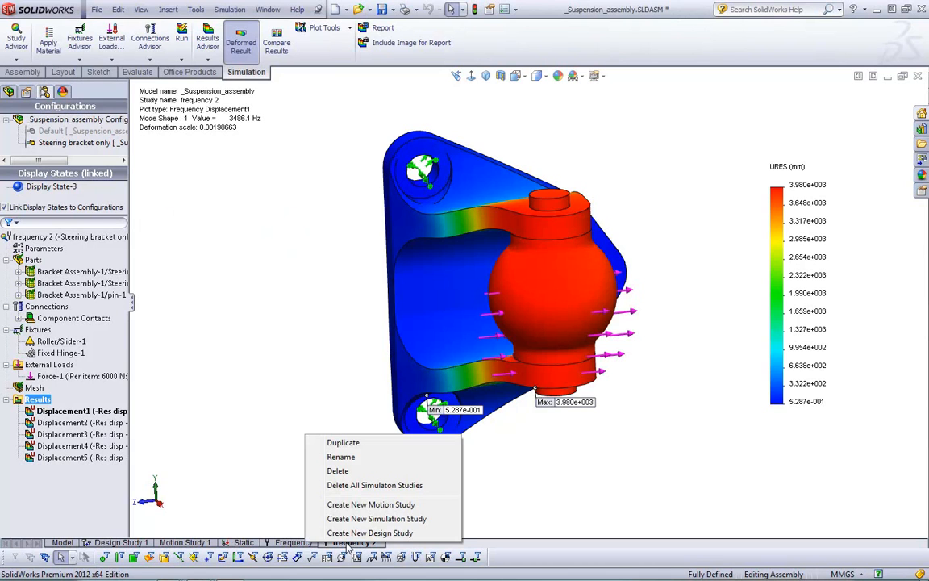
click(363, 533)
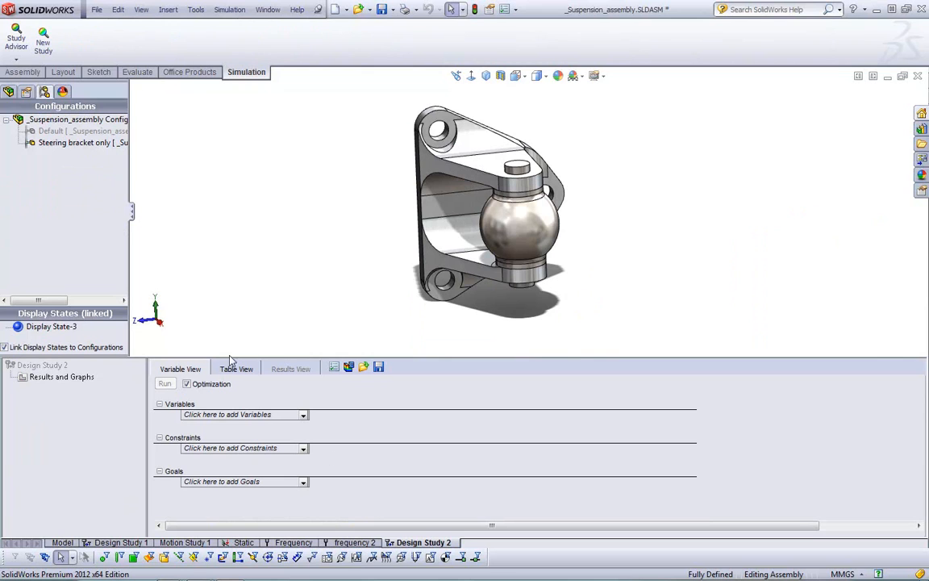
click(246, 416)
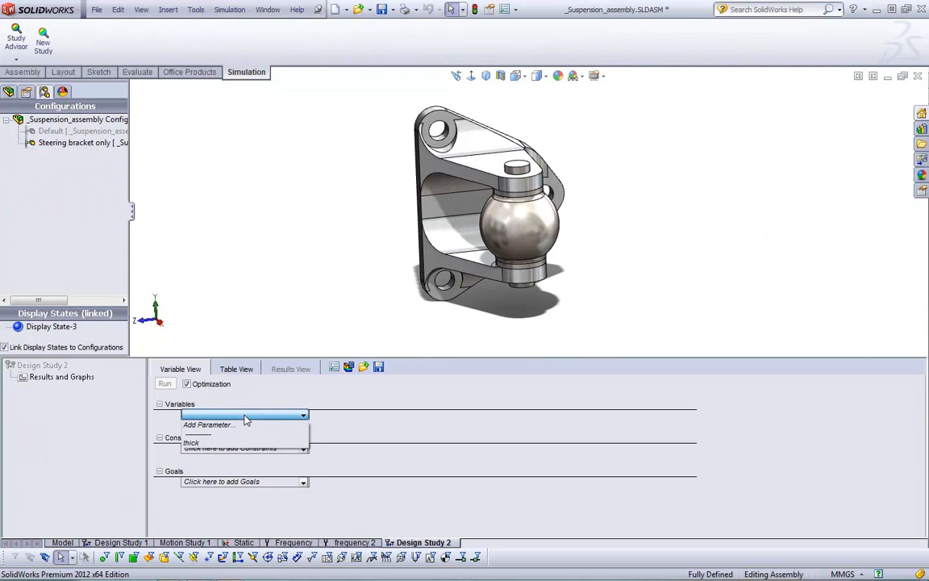
click(199, 442)
Define the thick variable as a continuous Range with a maximum of 6 mm
click(294, 418)
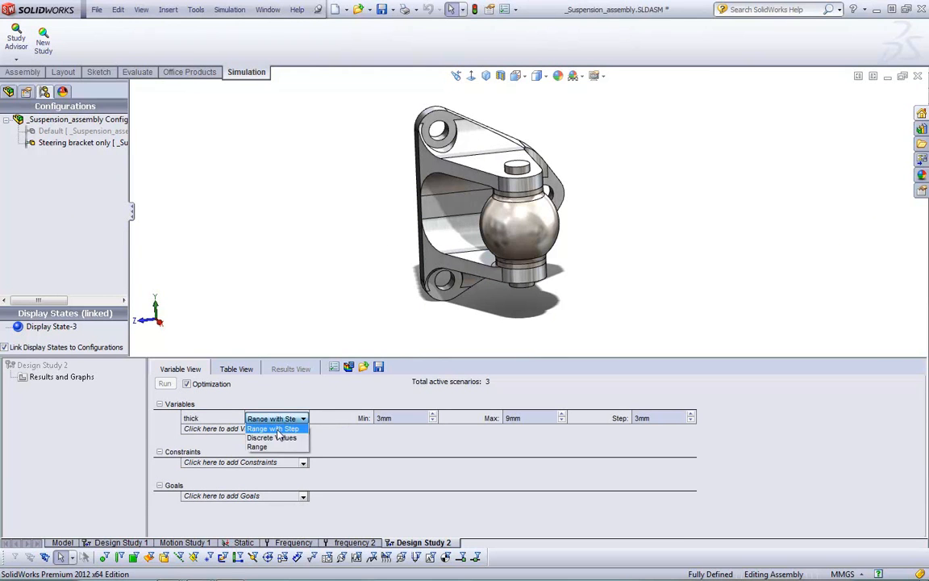
click(273, 448)
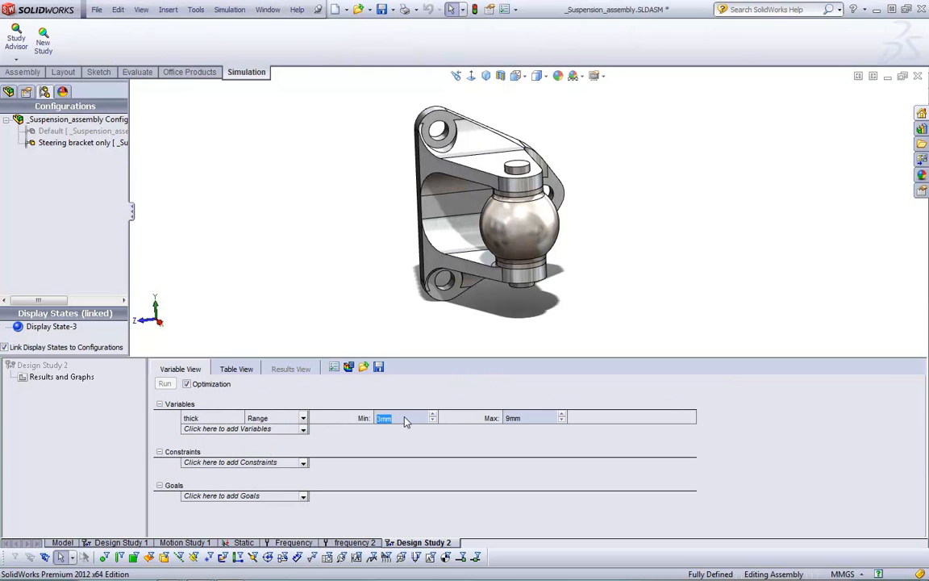
click(534, 418)
text(6)
key(Return)
Add a Simulation Data sensor for the model's maximum von Mises stress in N/mm^2 (MPa) as a constraint
click(246, 462)
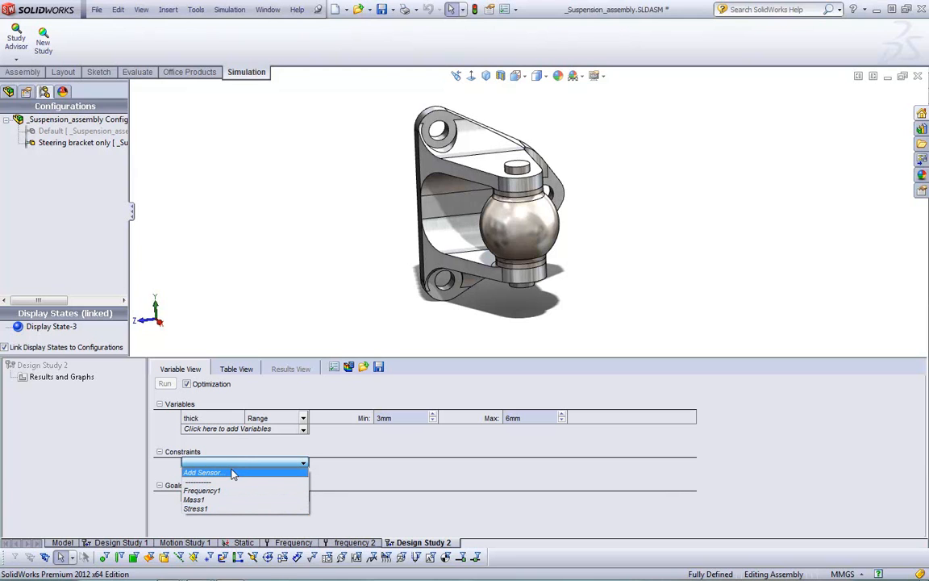
click(232, 472)
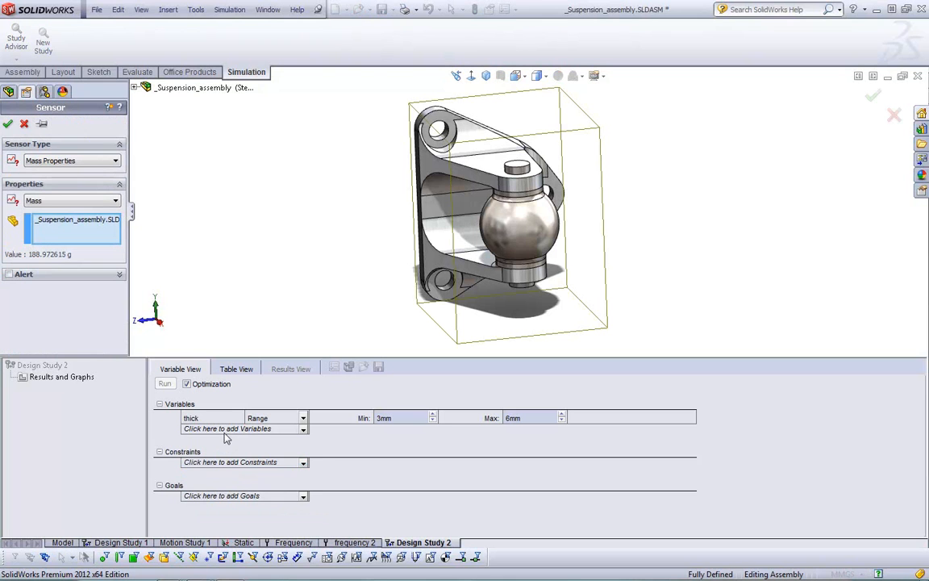
click(112, 164)
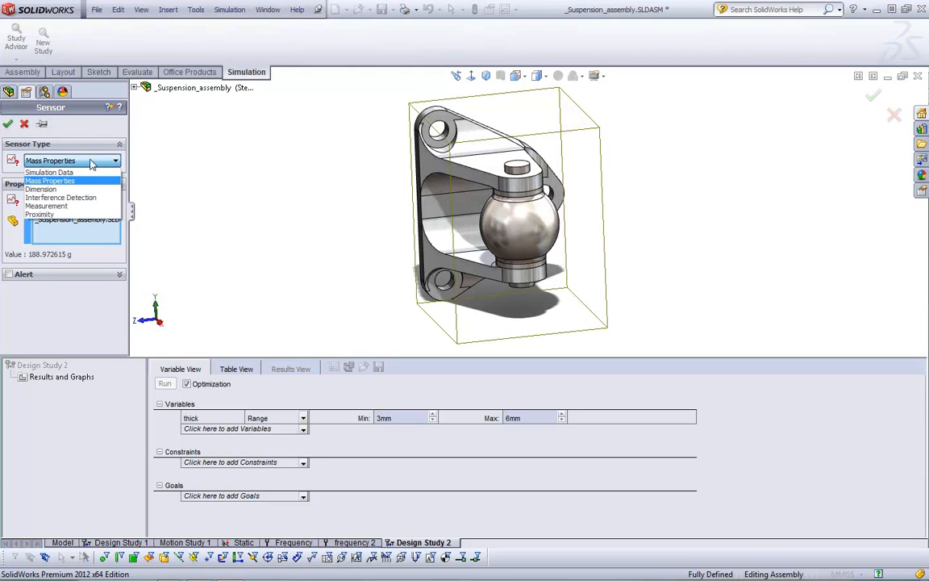
click(71, 173)
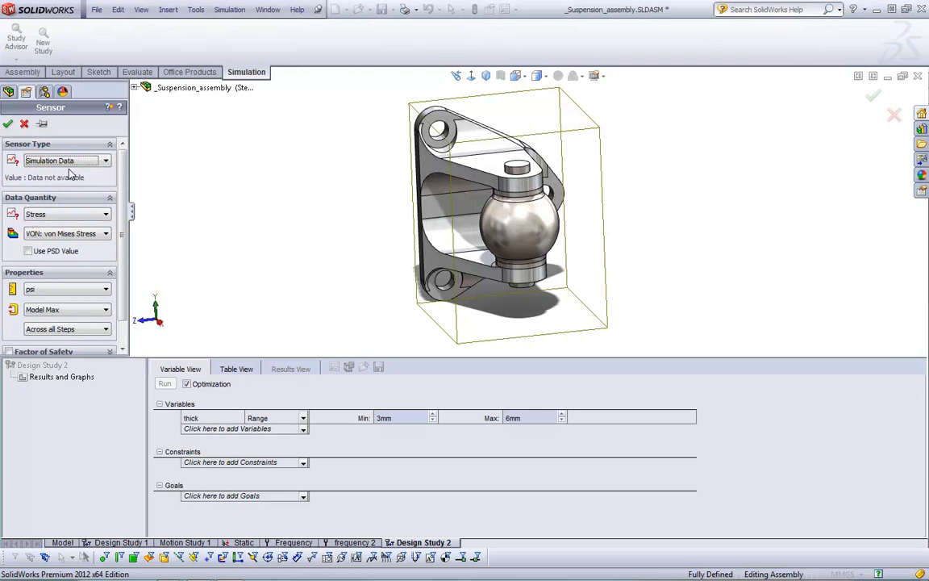
click(49, 290)
click(47, 326)
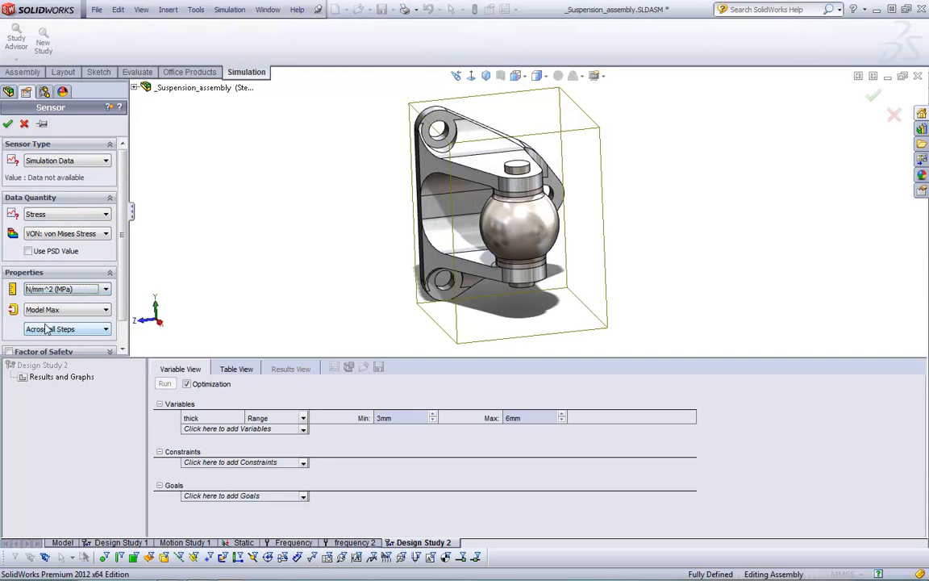
click(8, 124)
Set the stress constraint to "Is less than" with a maximum of 150 N/mm^2
click(195, 478)
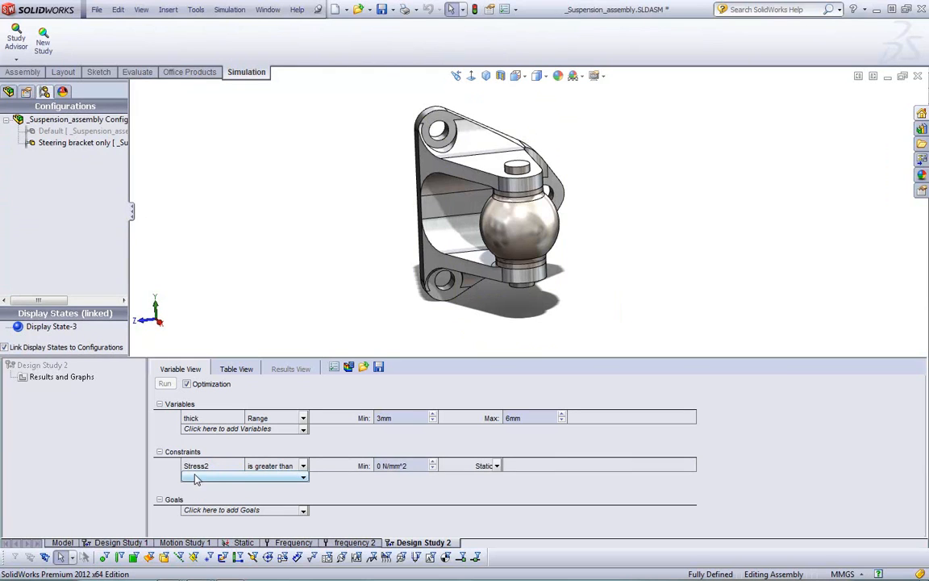
click(303, 467)
click(303, 467)
click(268, 490)
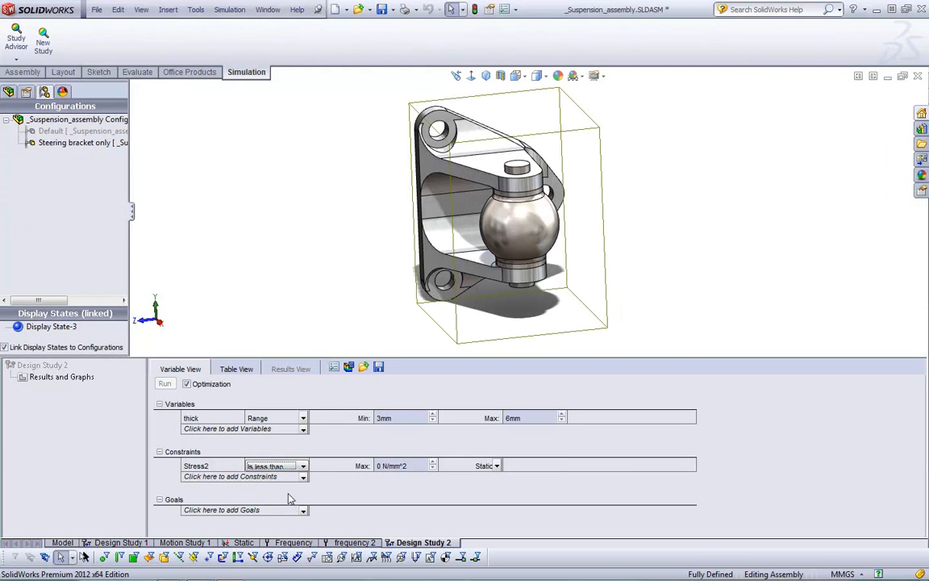
key(Tab)
text(150)
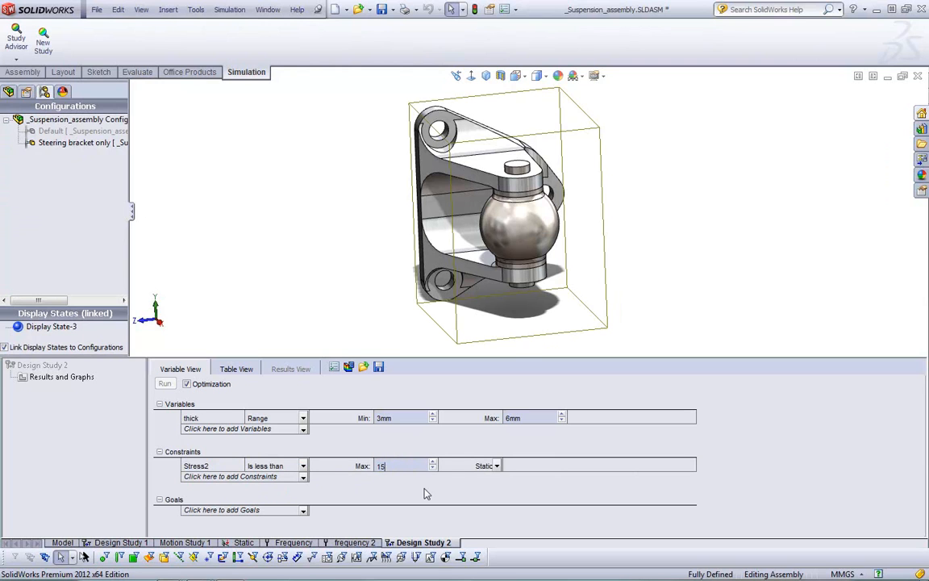
key(Return)
Add the Frequency1 sensor as a second constraint with a minimum of 30 Hz
click(304, 477)
click(289, 506)
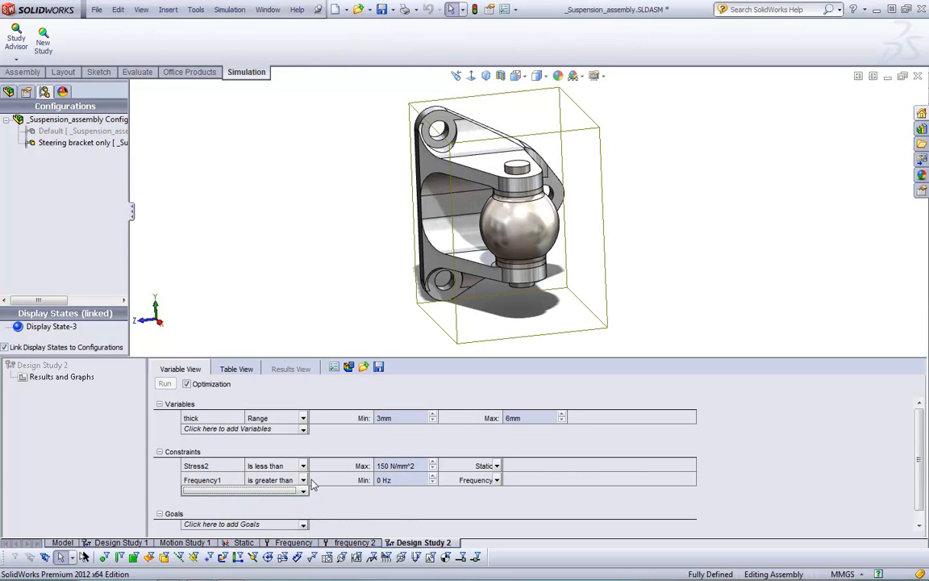
click(384, 481)
text(30)
key(Return)
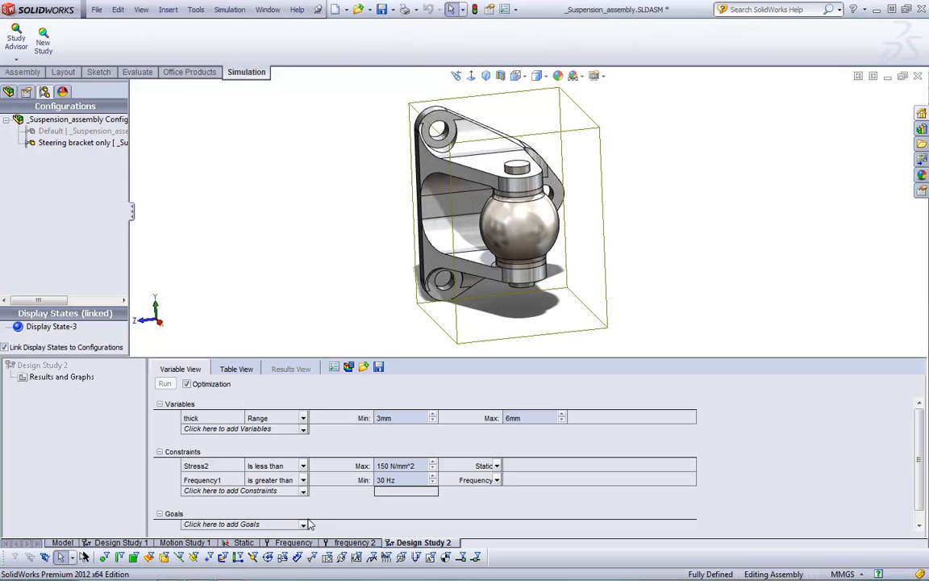
Add minimizing Mass1 as the goal and run the optimization study
click(206, 526)
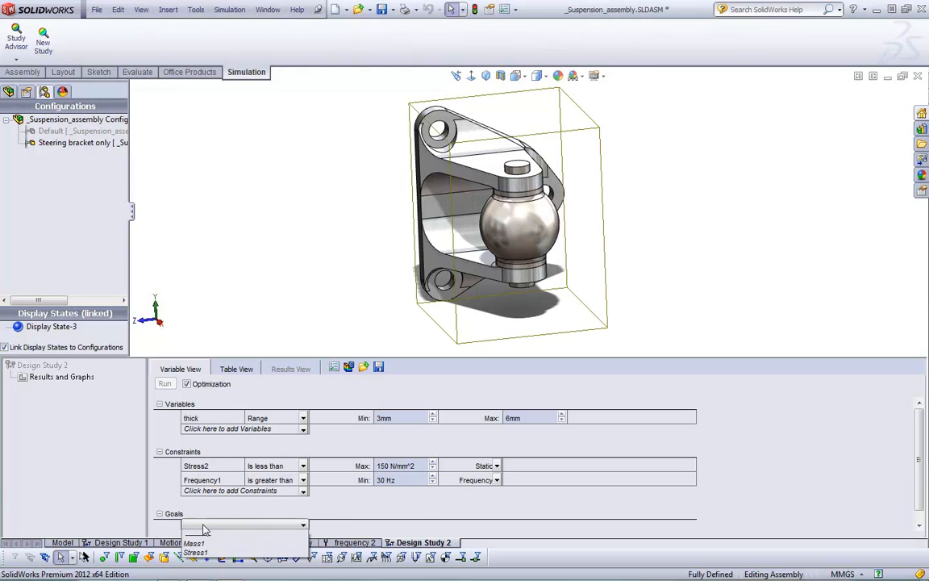
click(206, 549)
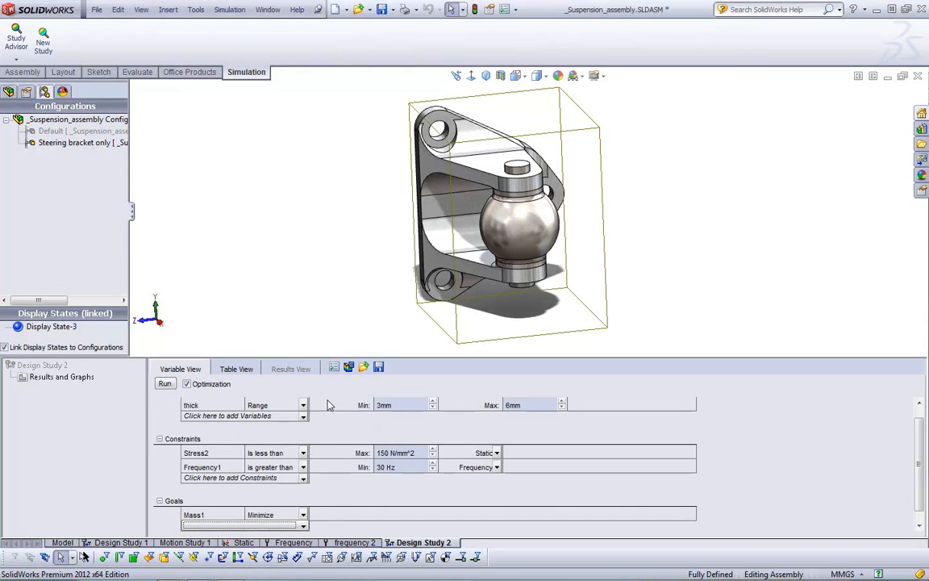
click(164, 384)
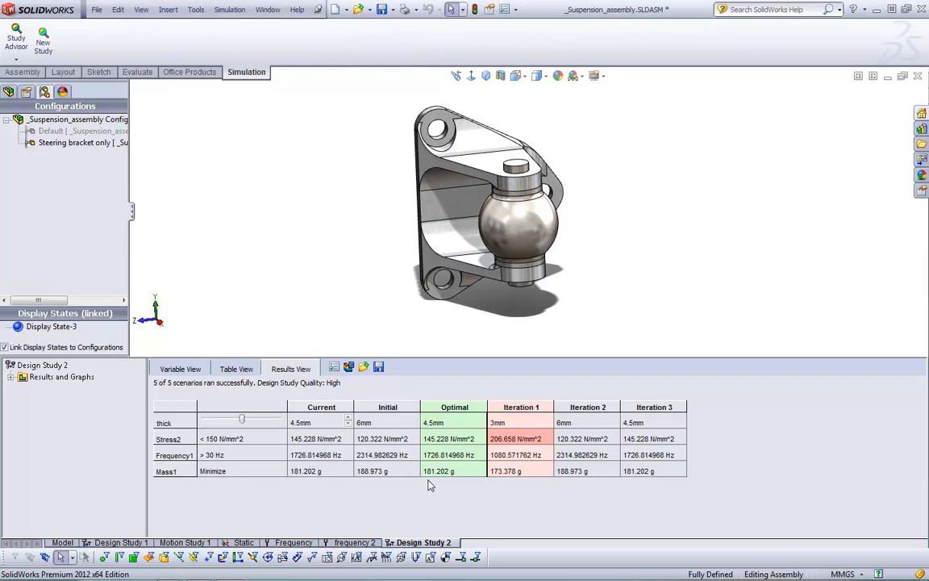
Compare the bracket under Iterations 1, 2 and 3 and the Optimal design, and return to the design goals slide
click(520, 406)
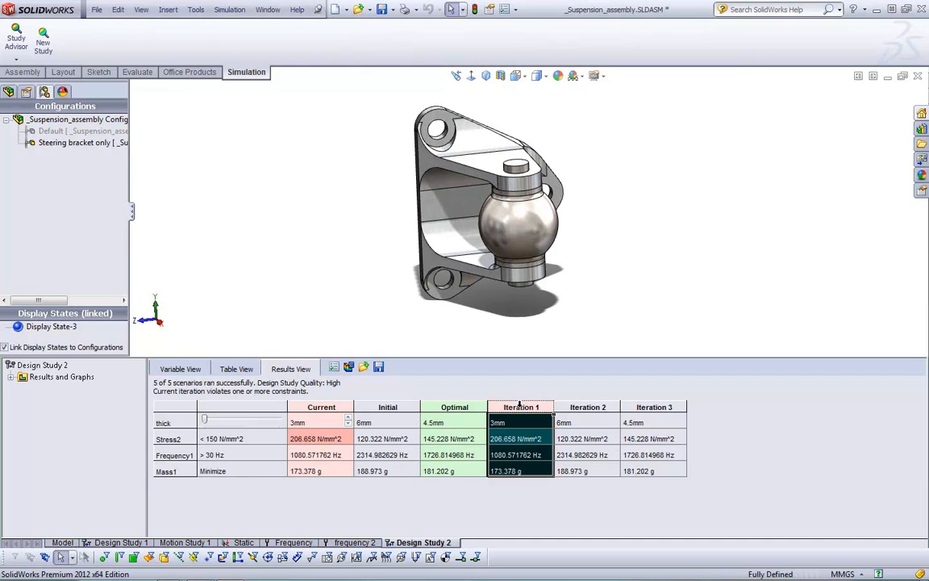
click(574, 405)
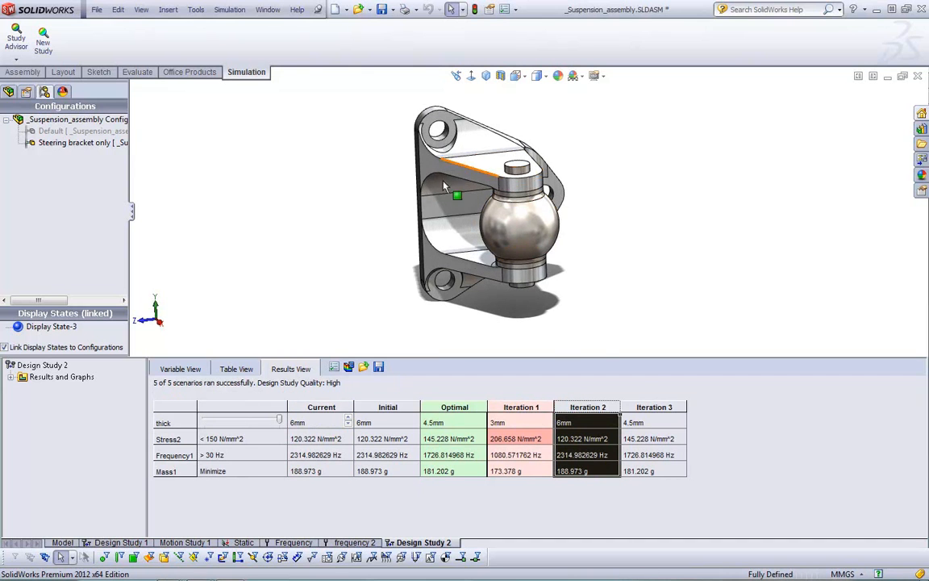
click(639, 407)
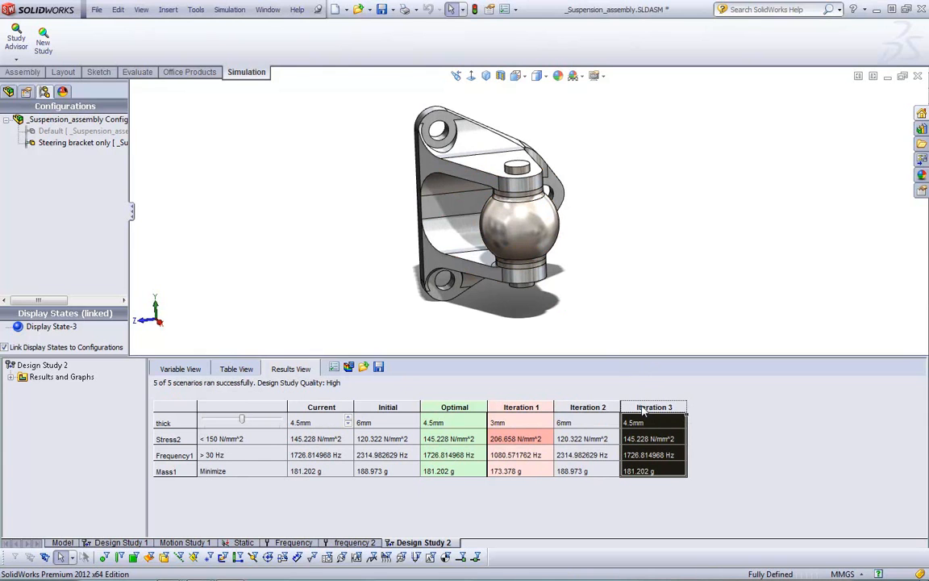
click(606, 406)
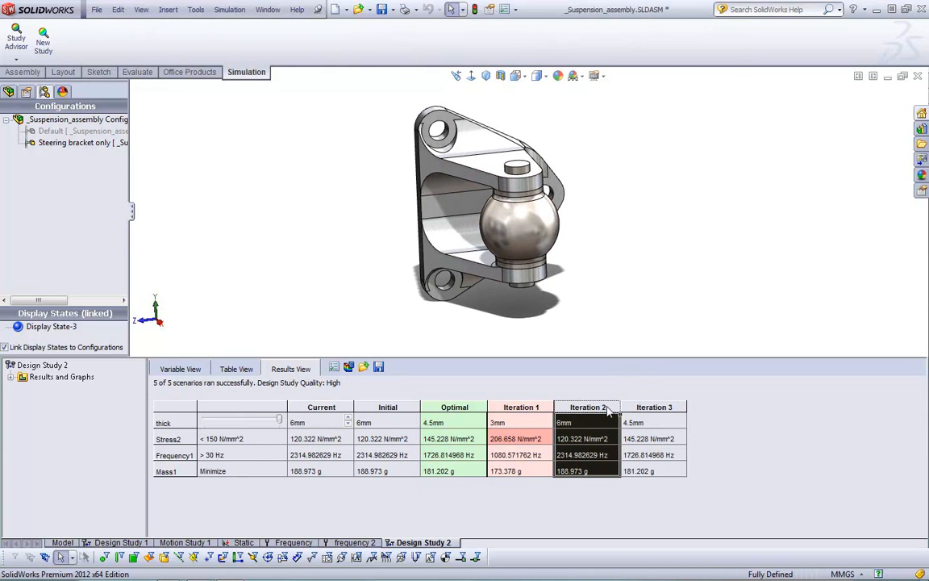
click(532, 443)
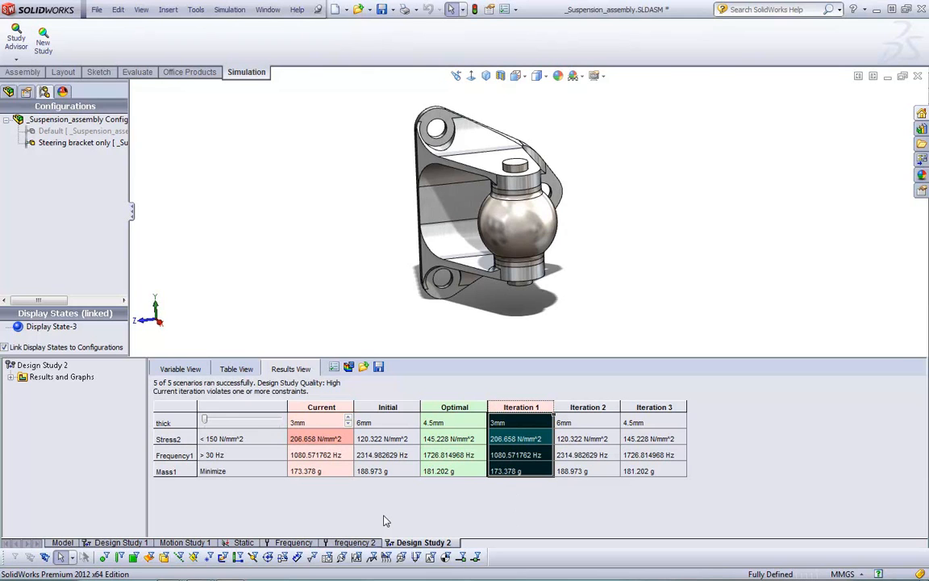
click(419, 424)
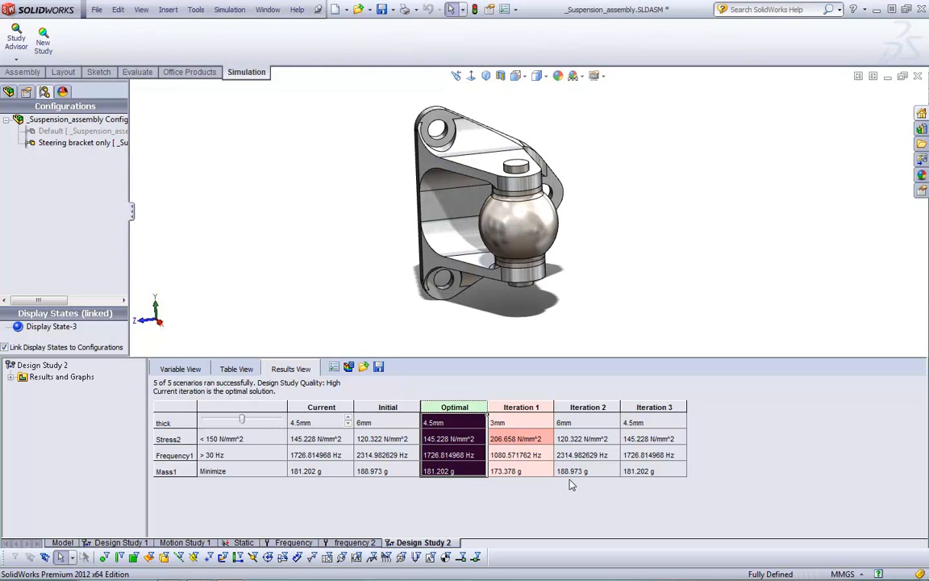
key(alt+Tab)
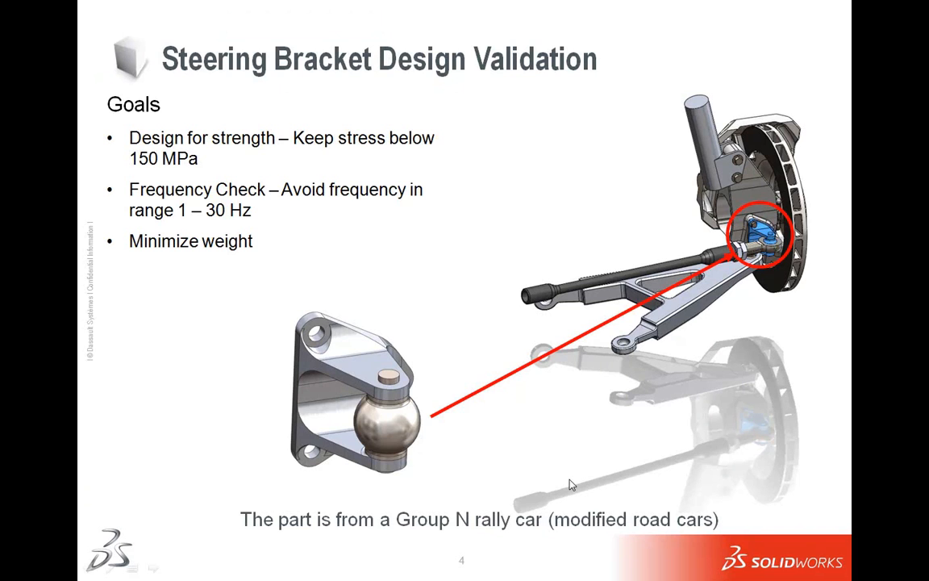
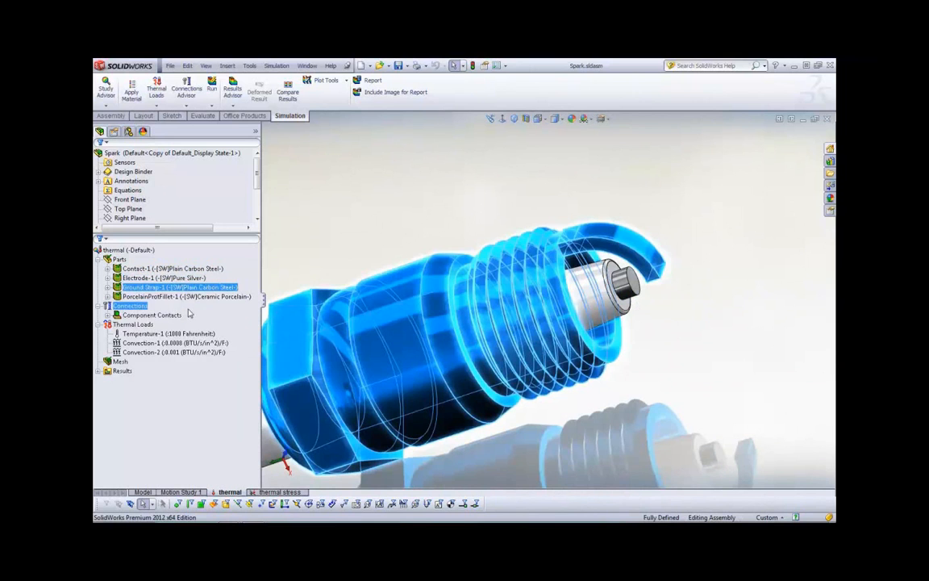
Review the available thermal load types and examine the faces carrying the 1000 Fahrenheit temperature load at the spark plug's firing end
scroll(343, 345, up, 5)
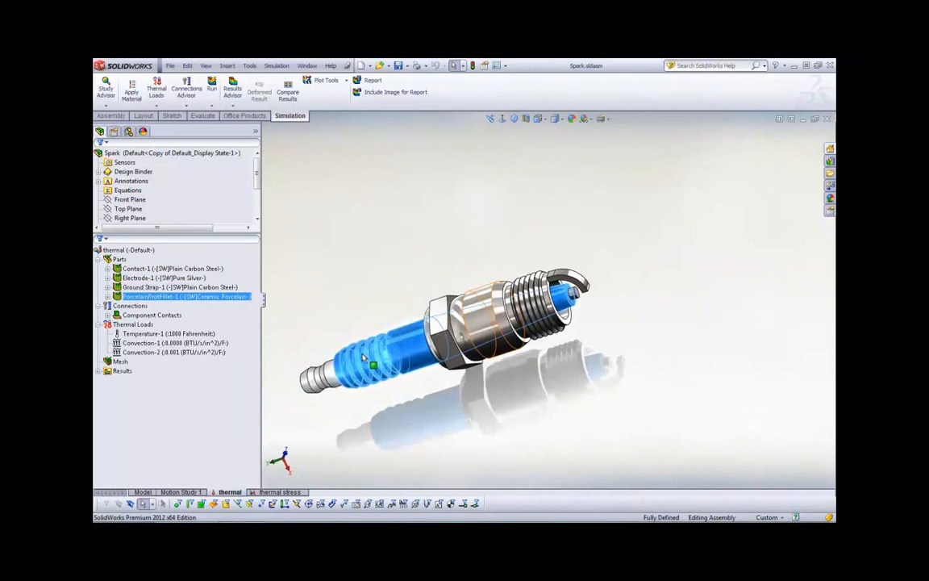
middle_drag(401, 414, 431, 393)
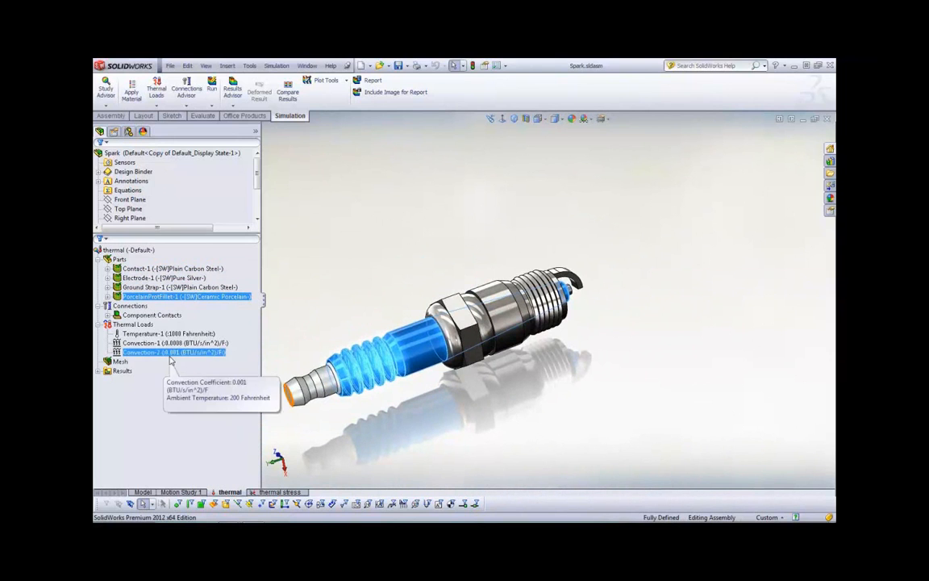
click(130, 324)
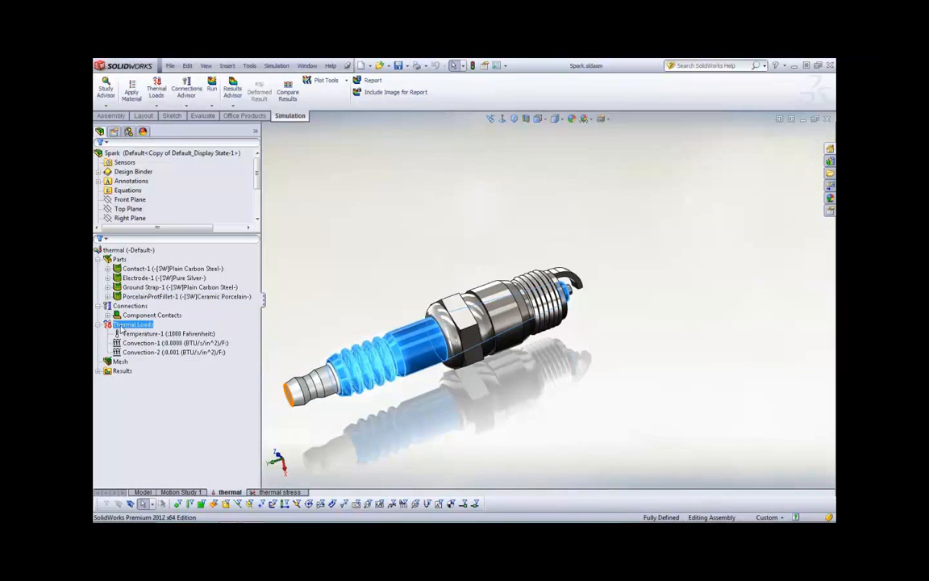
right_click(127, 326)
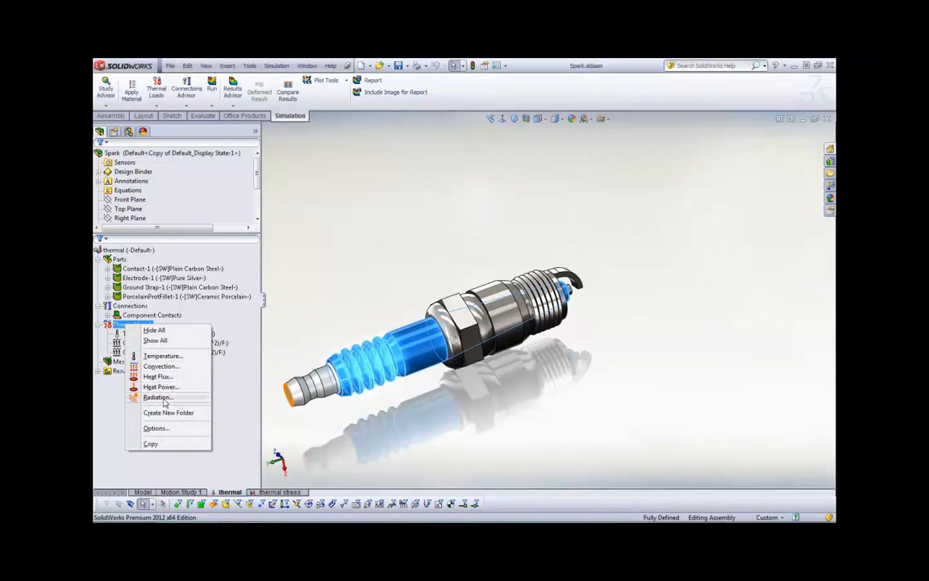
key(Escape)
click(181, 333)
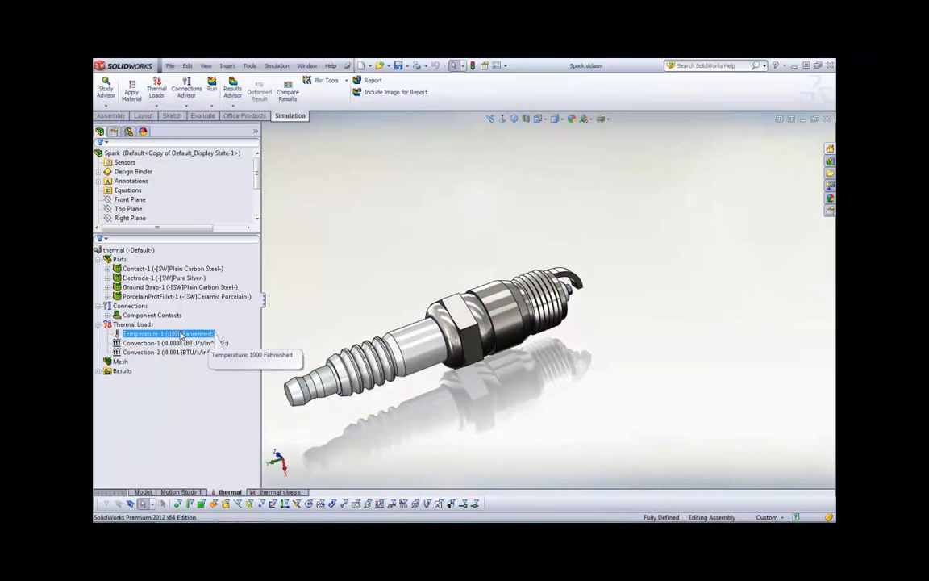
click(180, 333)
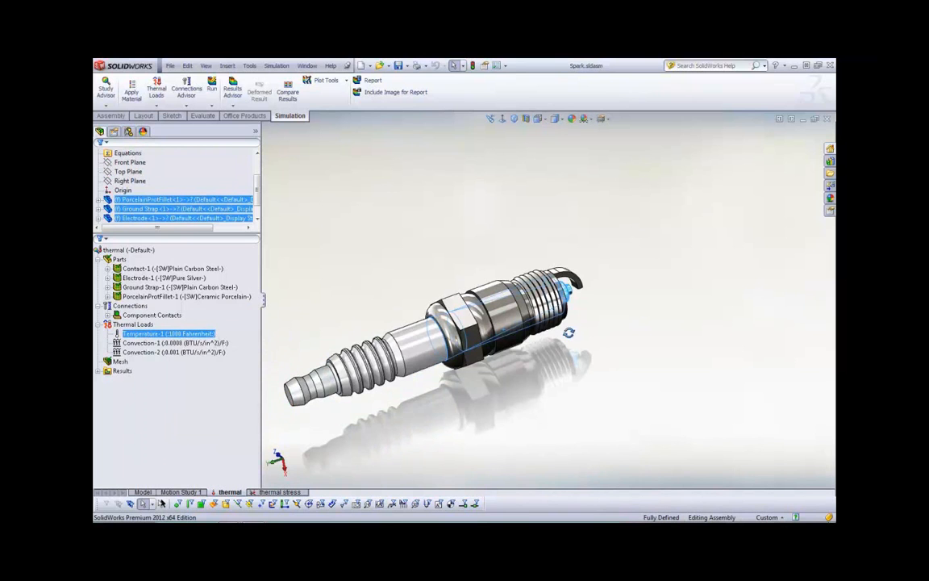
middle_drag(570, 332, 558, 304)
scroll(558, 305, down, 5)
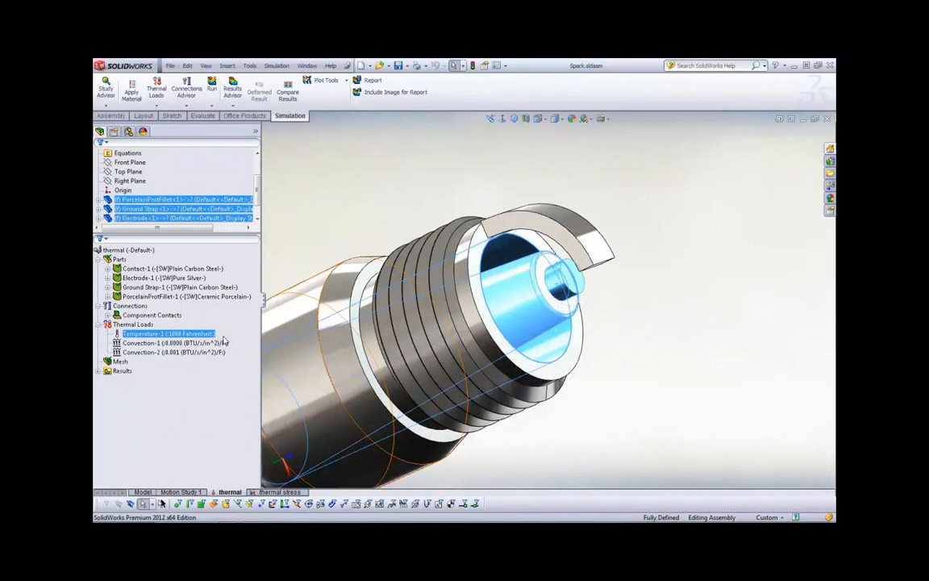
Examine the spark plug faces assigned to the Convection-1 and Convection-2 thermal loads
ctrl+click(172, 344)
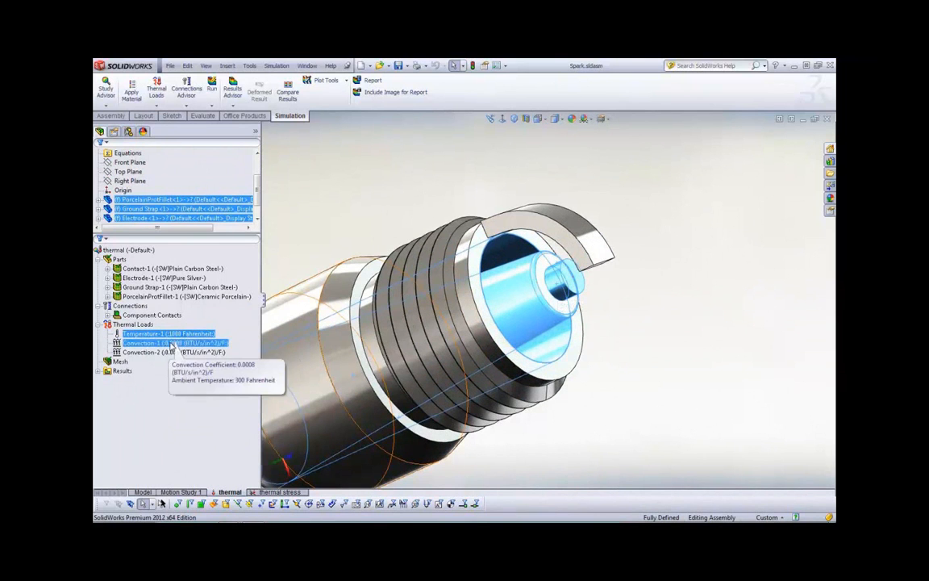
click(172, 344)
scroll(384, 369, up, 5)
middle_drag(385, 371, 494, 384)
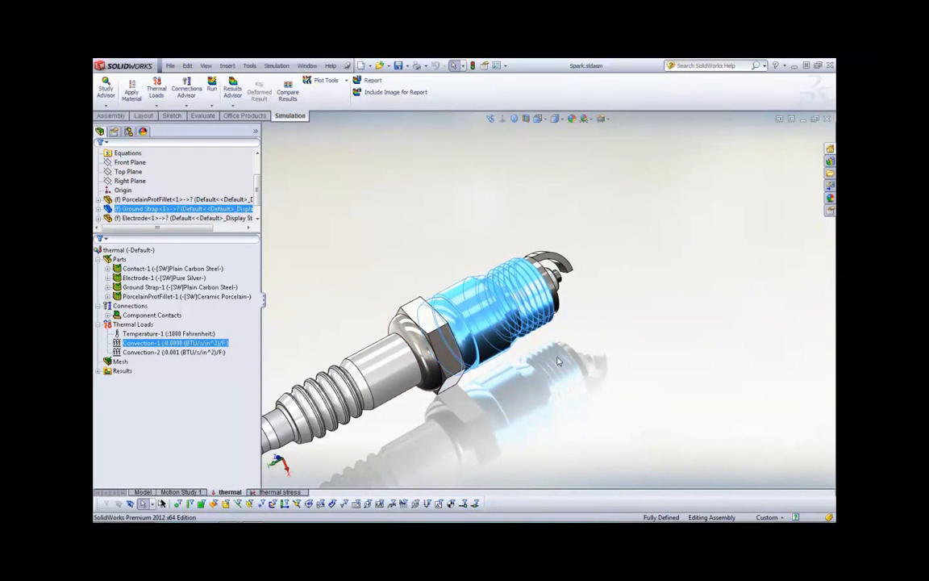
ctrl+click(181, 352)
ctrl+click(180, 352)
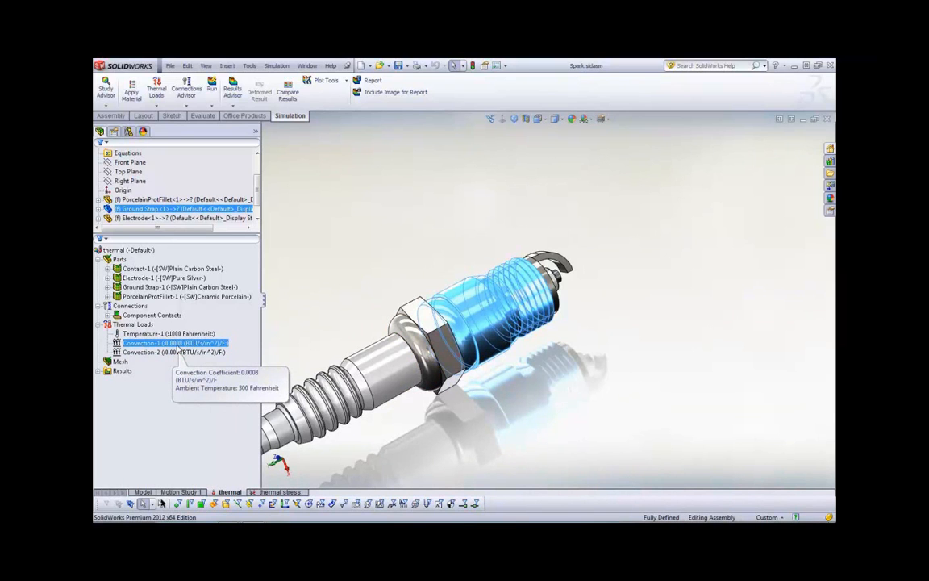
ctrl+click(178, 352)
click(177, 352)
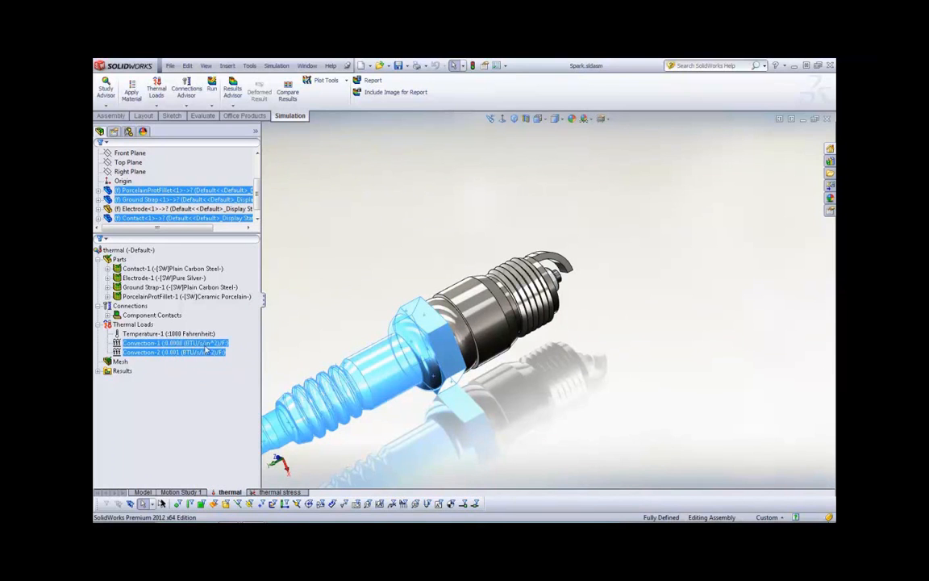
mouse_move(191, 354)
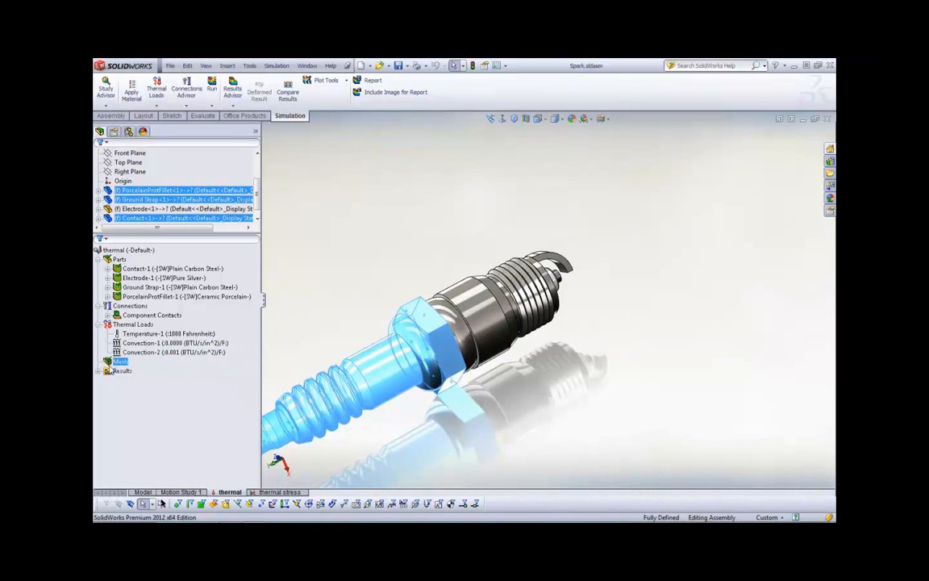
Display the Thermal1 temperature plot and reposition its maximum value label above the ground strap
click(97, 371)
double_click(124, 382)
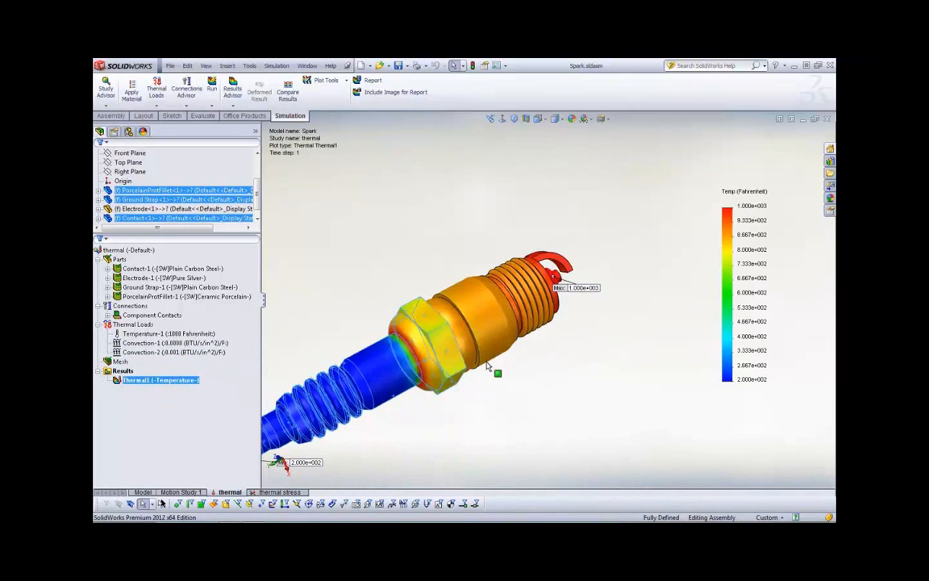
scroll(491, 416, up, 2)
middle_drag(467, 398, 442, 417)
scroll(562, 315, down, 2)
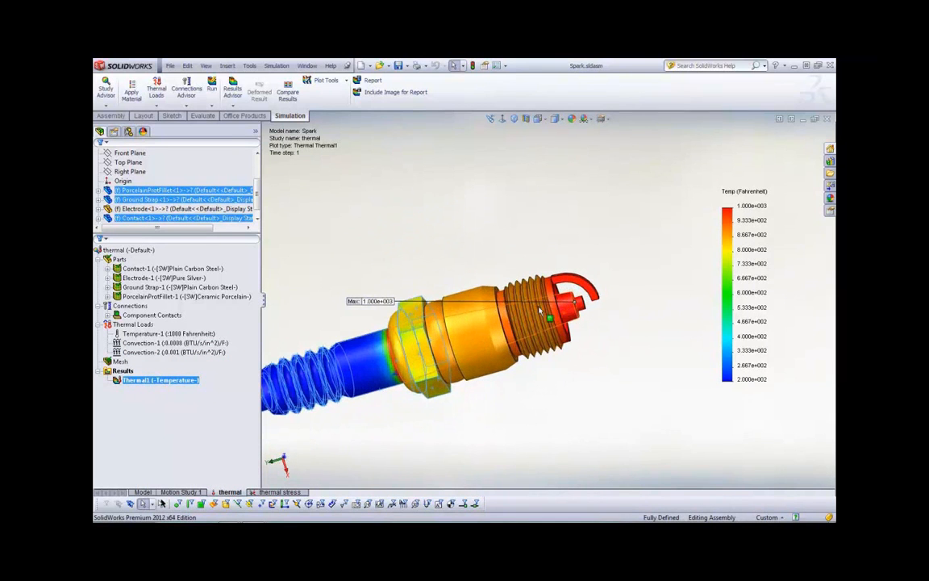
drag(381, 302, 630, 232)
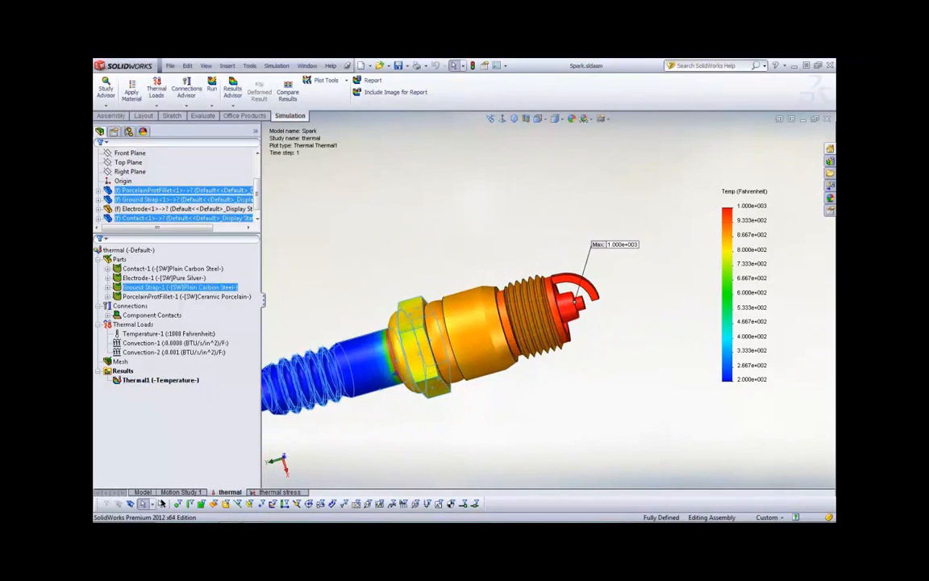
scroll(457, 373, up, 3)
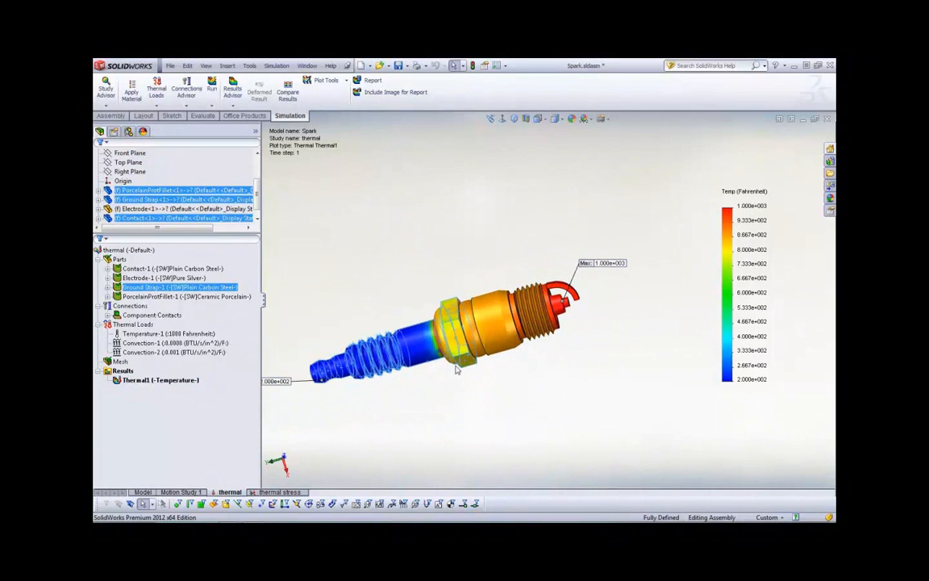
scroll(321, 390, down, 1)
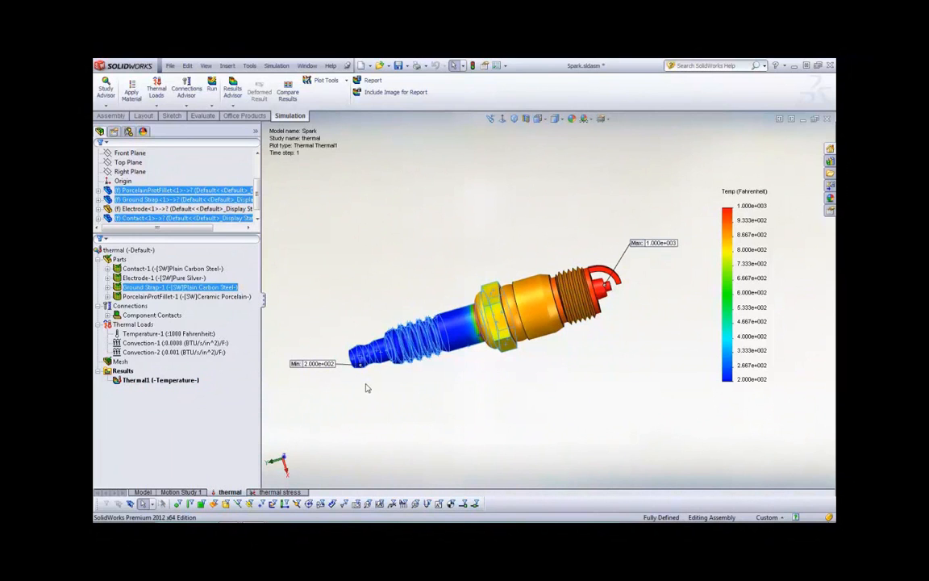
Section the temperature plot through the spark plug along the Front Plane, with zero offset and rotation
right_click(189, 382)
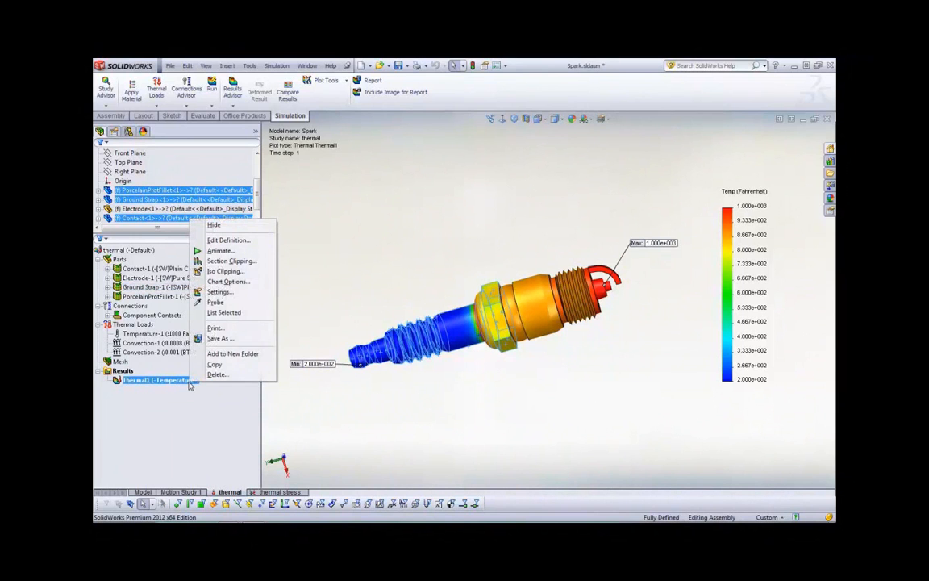
click(232, 262)
middle_drag(471, 260, 601, 291)
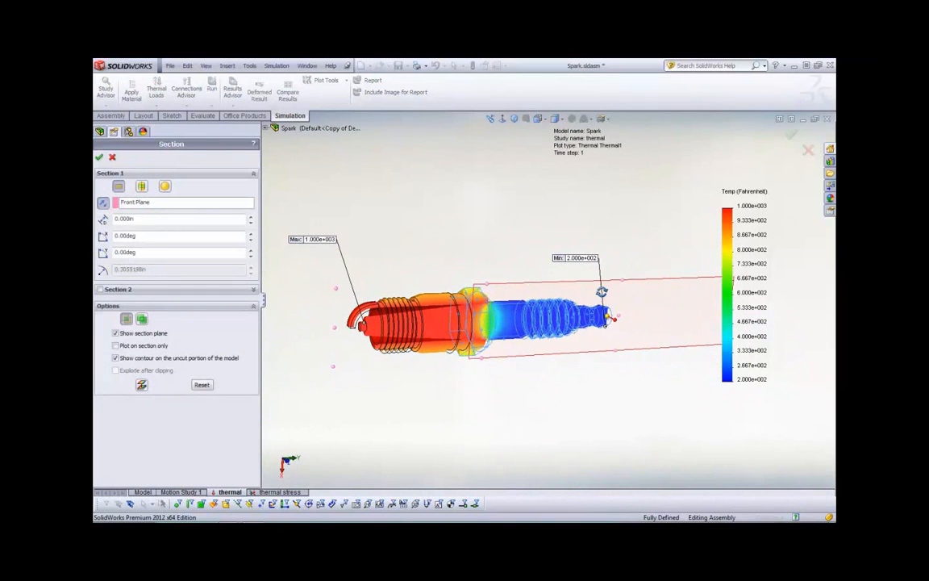
click(99, 156)
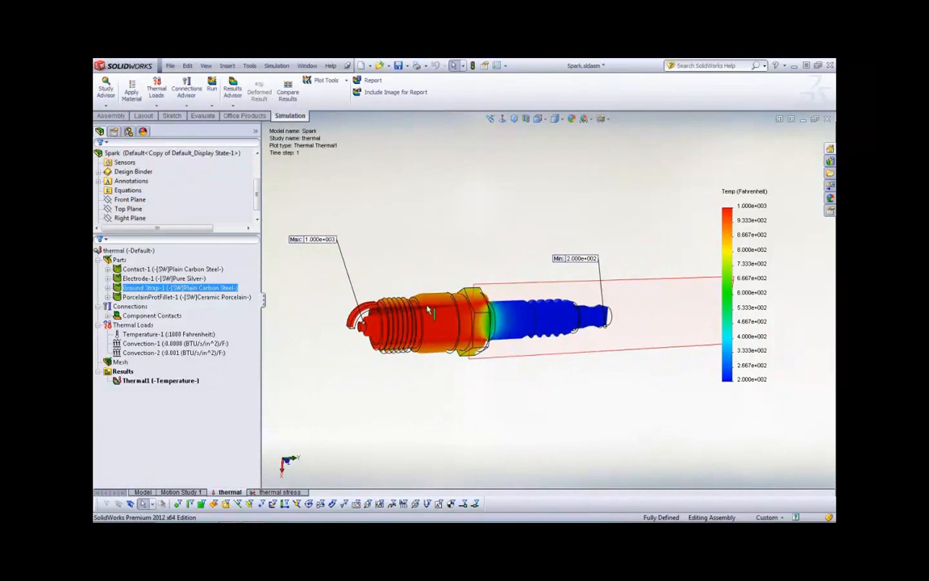
middle_drag(439, 409, 359, 429)
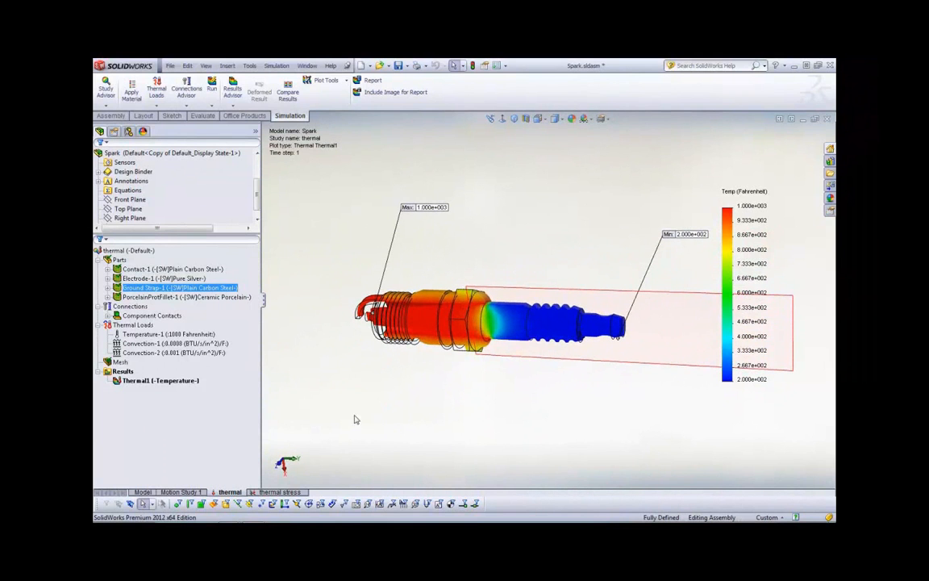
Probe the sectioned temperature plot at four points running inward through the ground strap shell wall
right_click(139, 380)
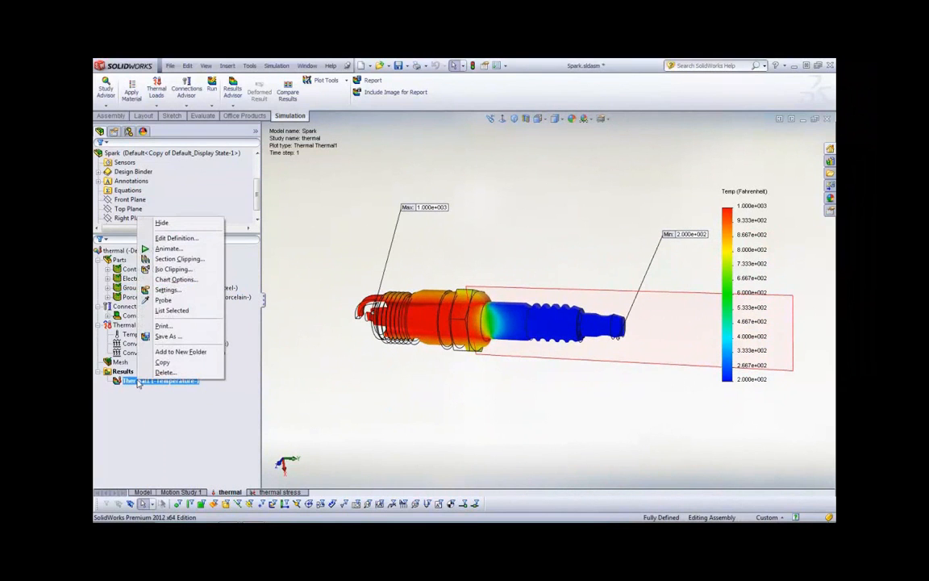
click(163, 299)
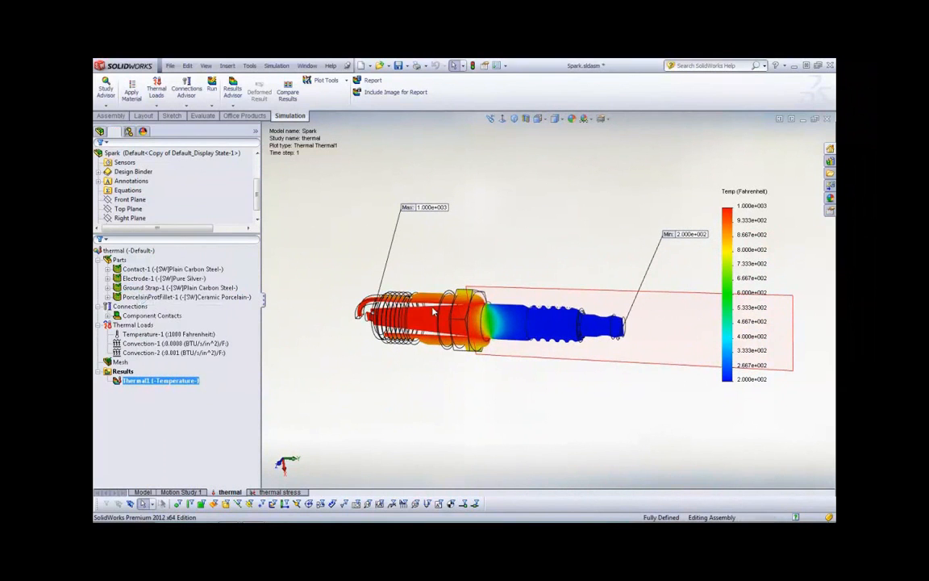
scroll(446, 308, down, 5)
click(426, 287)
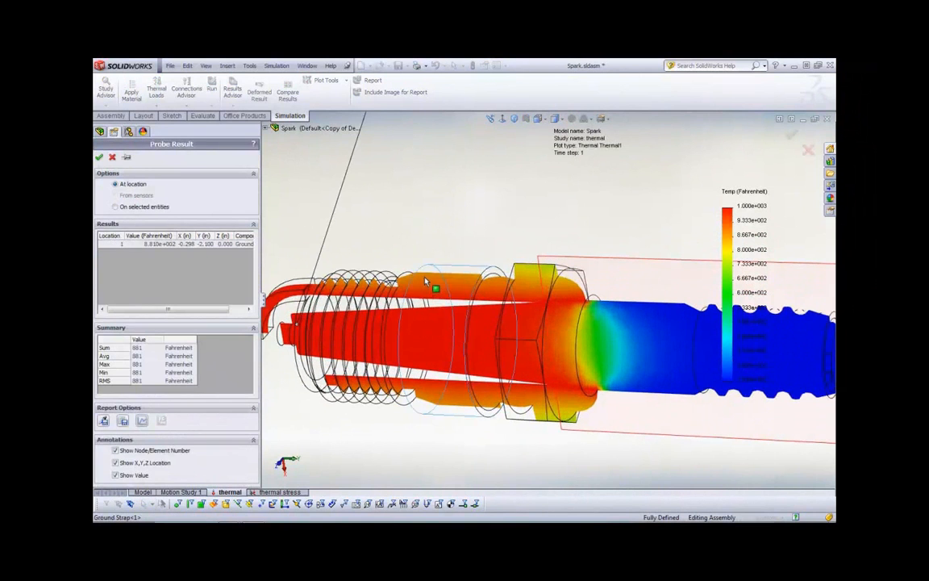
click(425, 291)
click(425, 299)
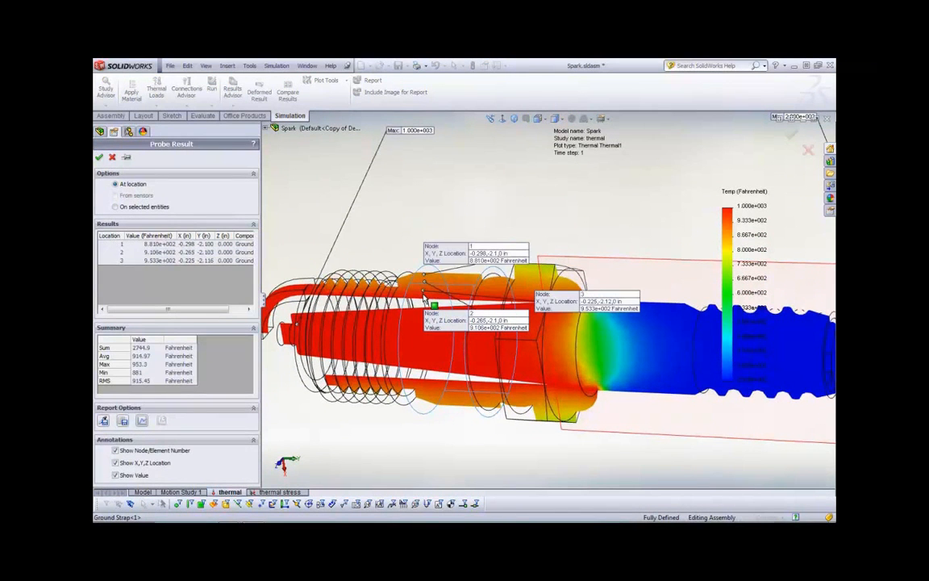
click(424, 305)
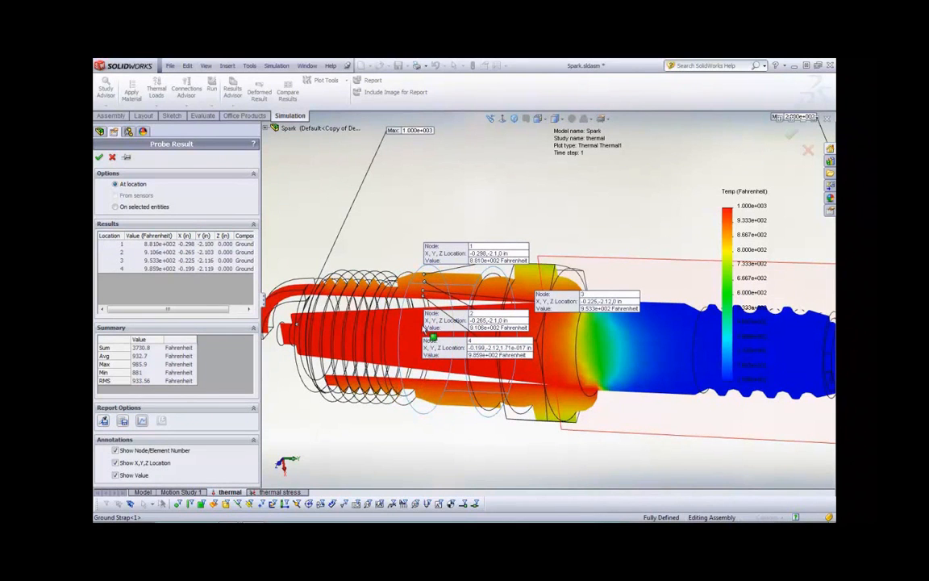
Graph the temperatures of the four probed points, then close the graph and discard the probe
click(142, 420)
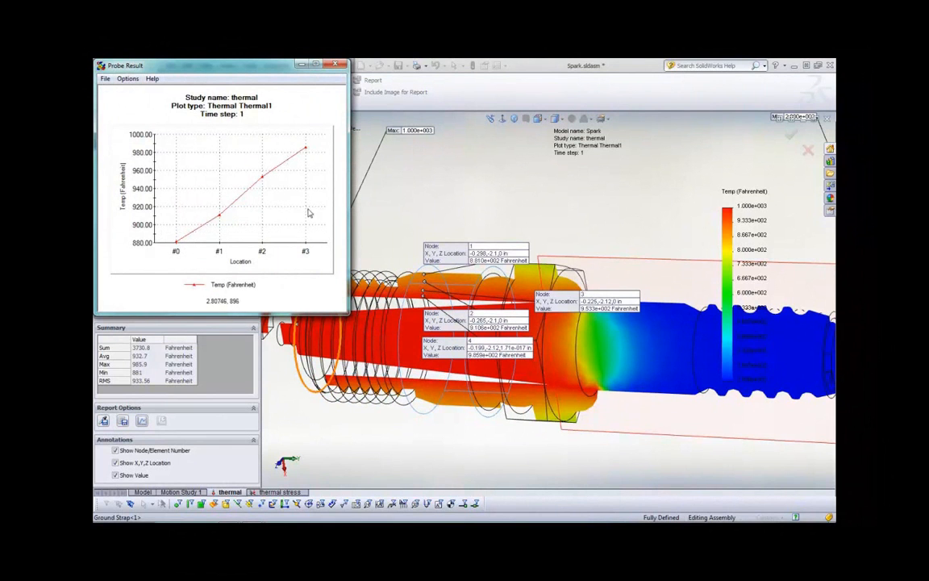
click(335, 64)
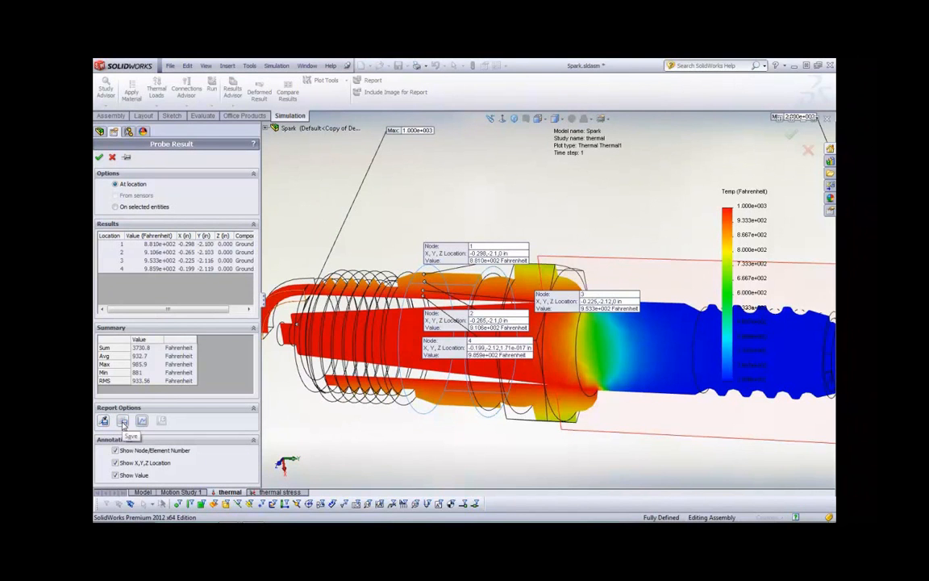
click(112, 157)
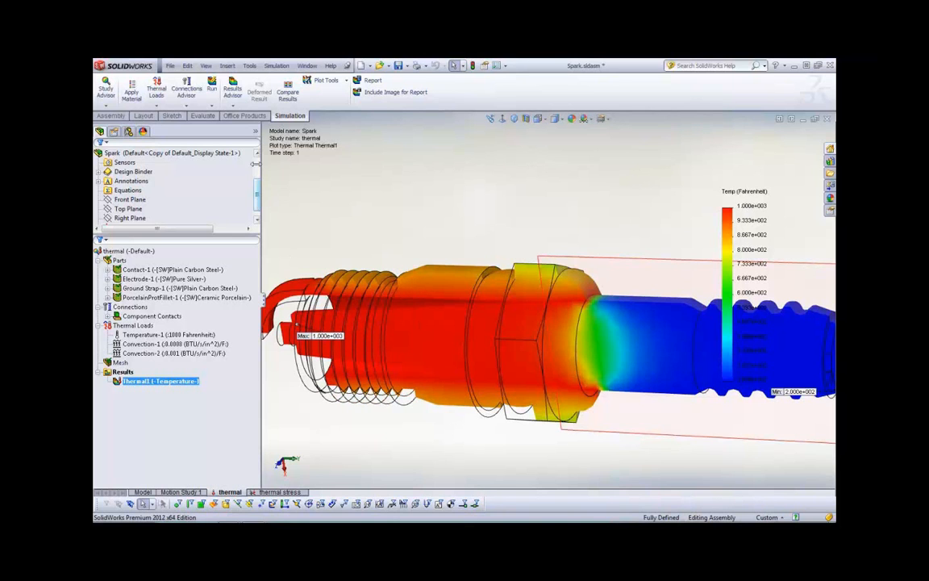
Create a new static study with the default name for the spark plug assembly
click(112, 105)
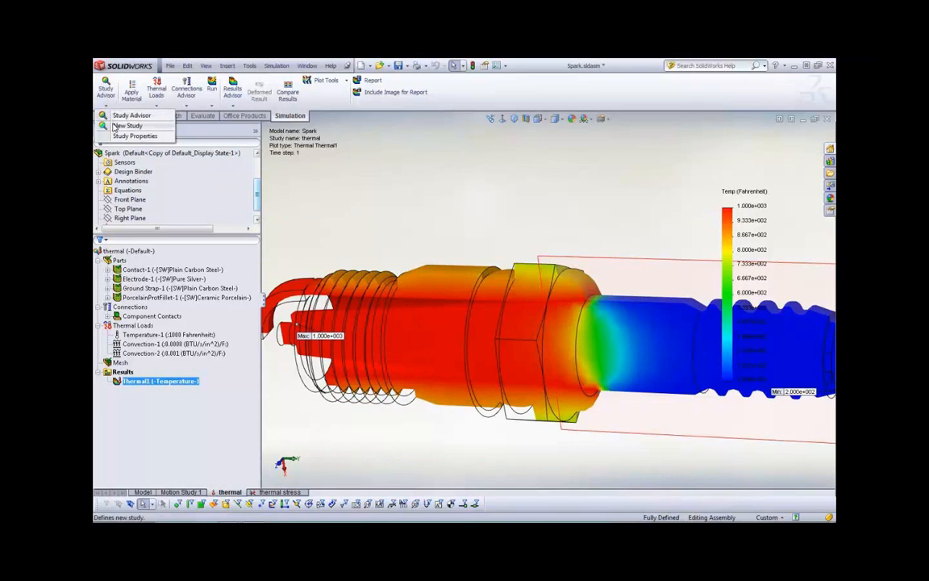
click(127, 125)
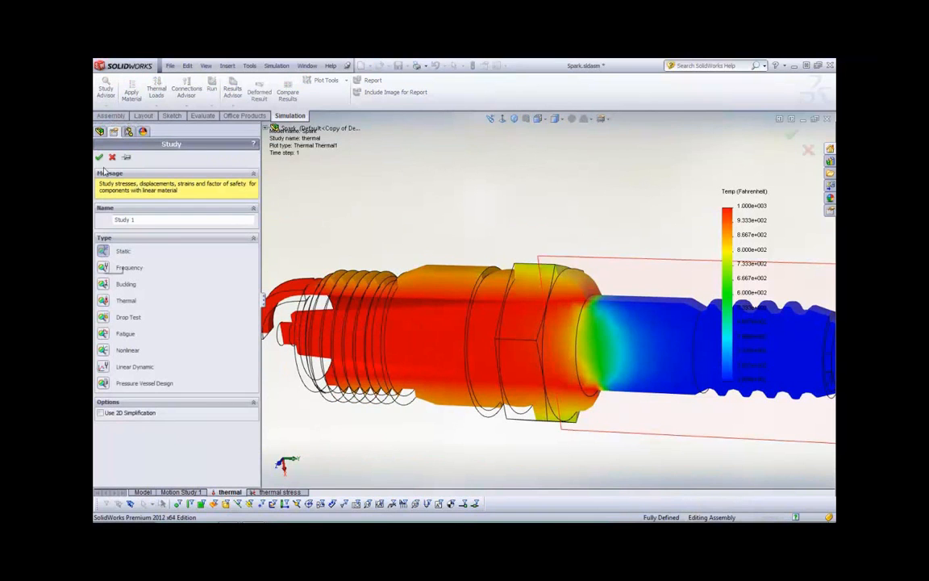
key(Return)
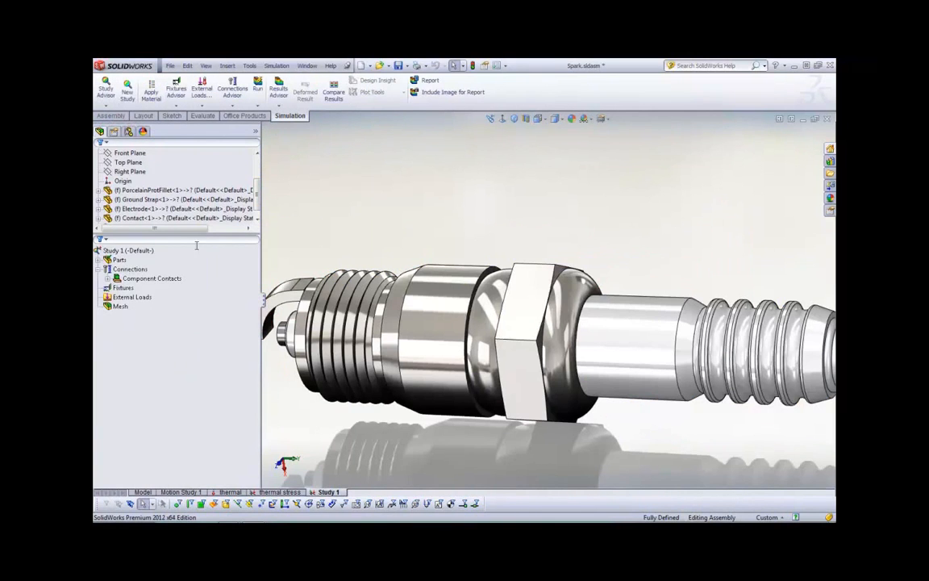
Set the static study's thermal effects to take temperatures from the thermal study named "thermal"
right_click(129, 297)
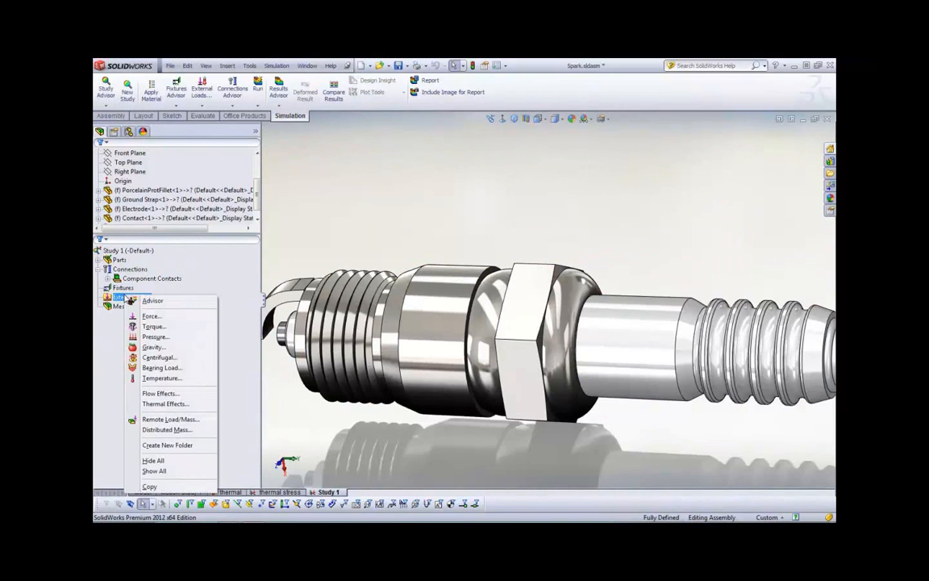
click(121, 297)
right_click(120, 296)
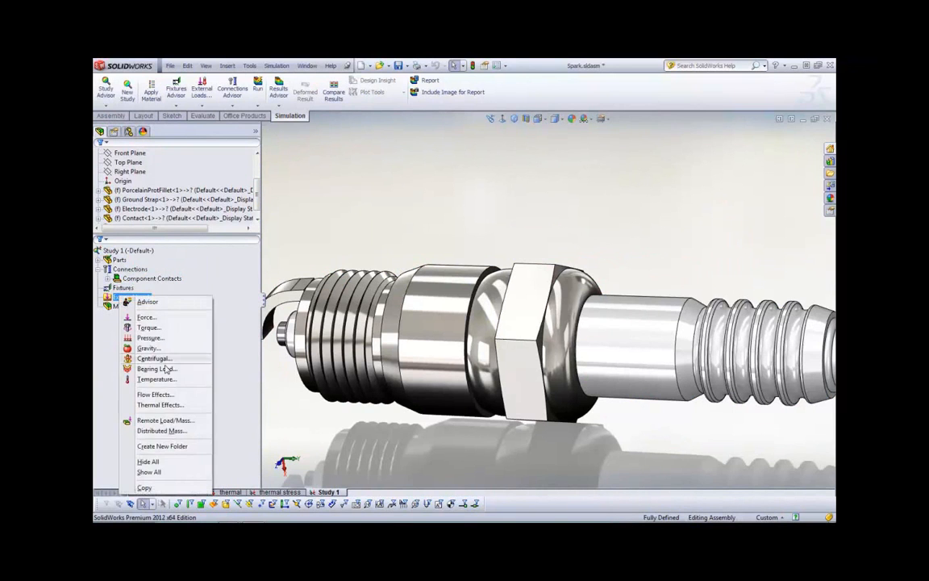
click(160, 404)
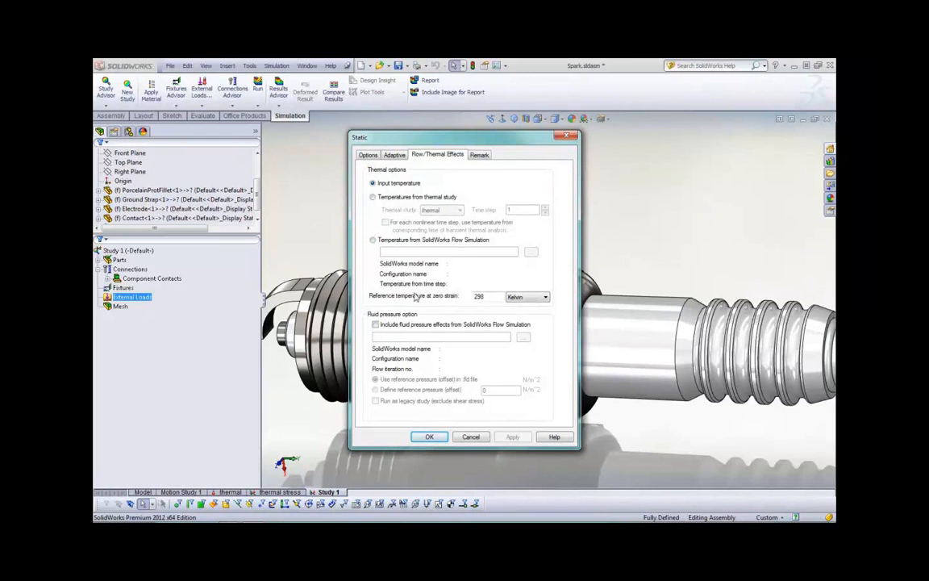
click(372, 196)
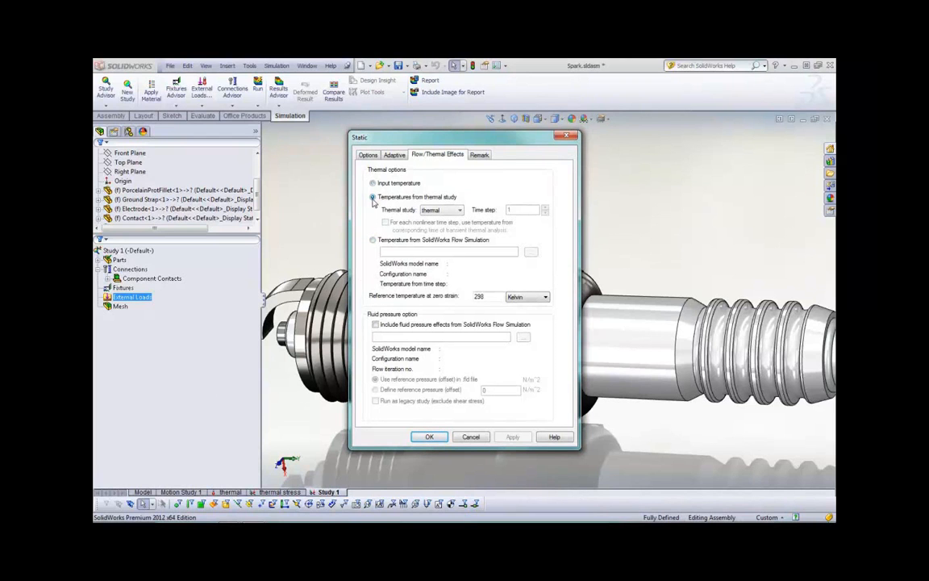
click(443, 211)
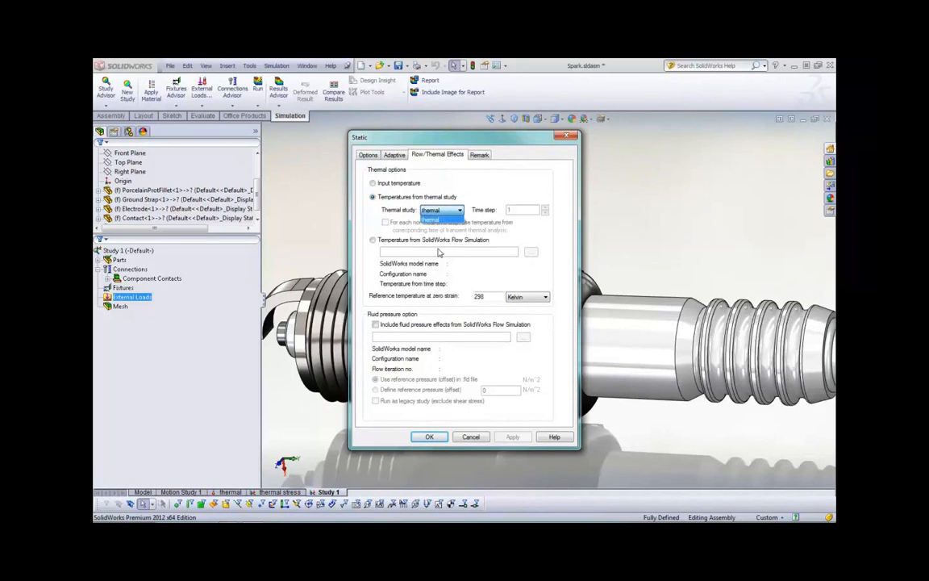
click(440, 219)
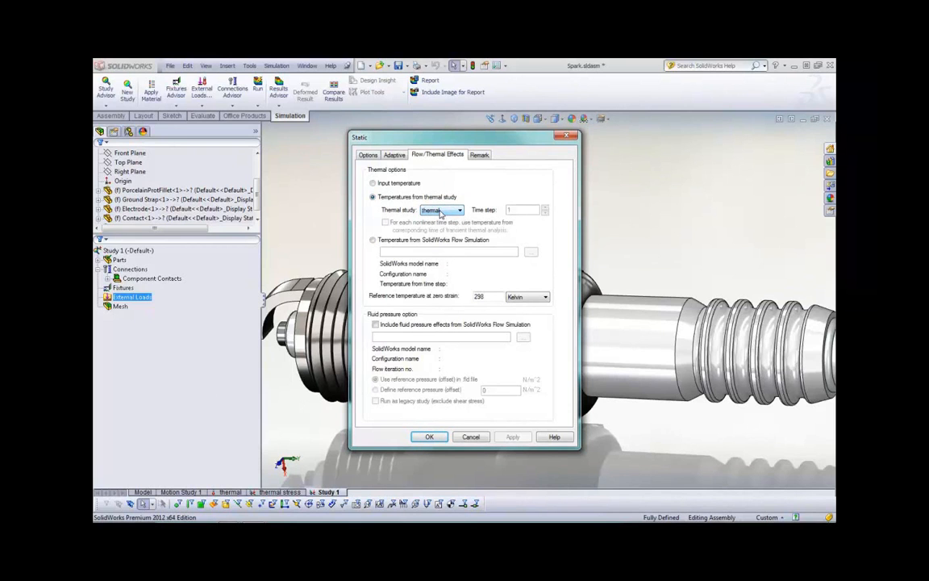
click(429, 436)
Review the materials assigned to the spark plug's parts in the static study
click(120, 306)
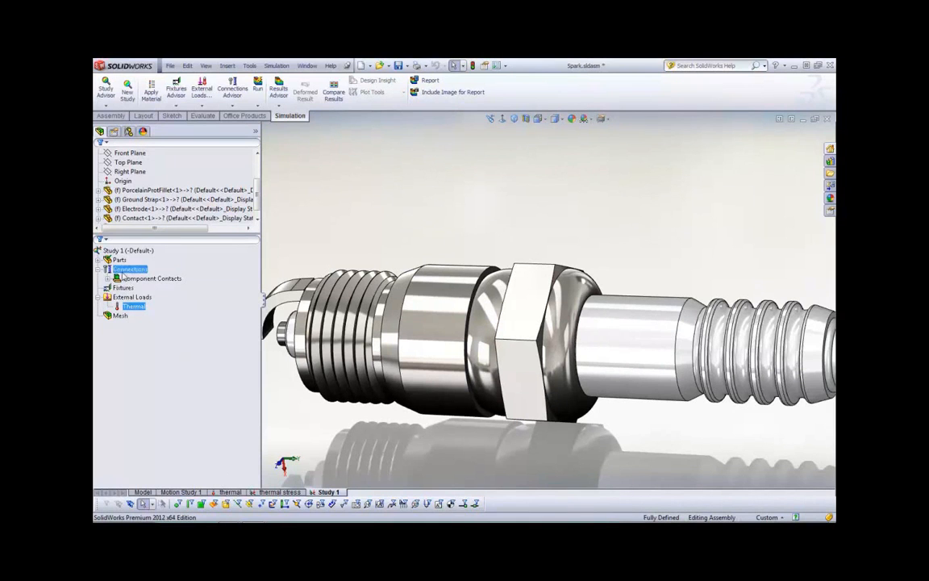
click(98, 260)
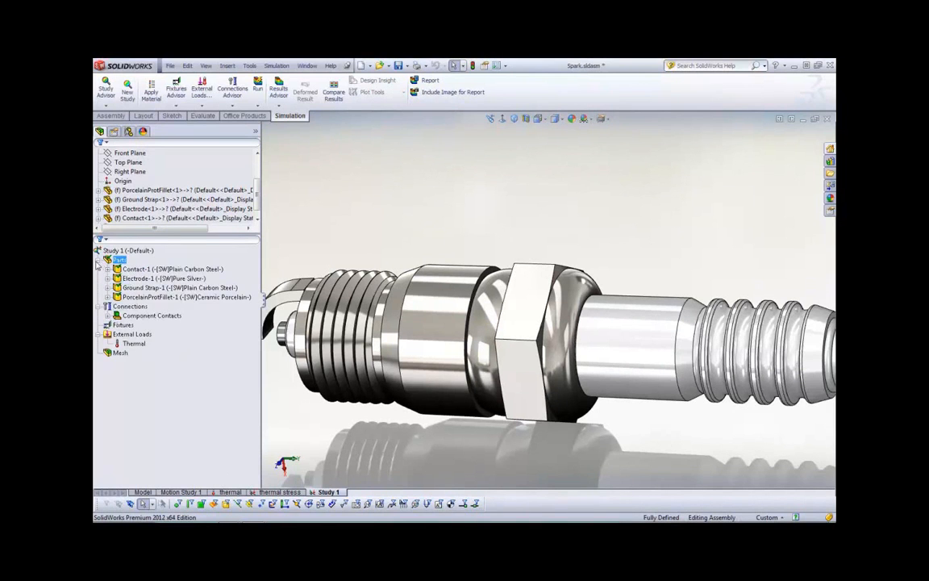
click(99, 260)
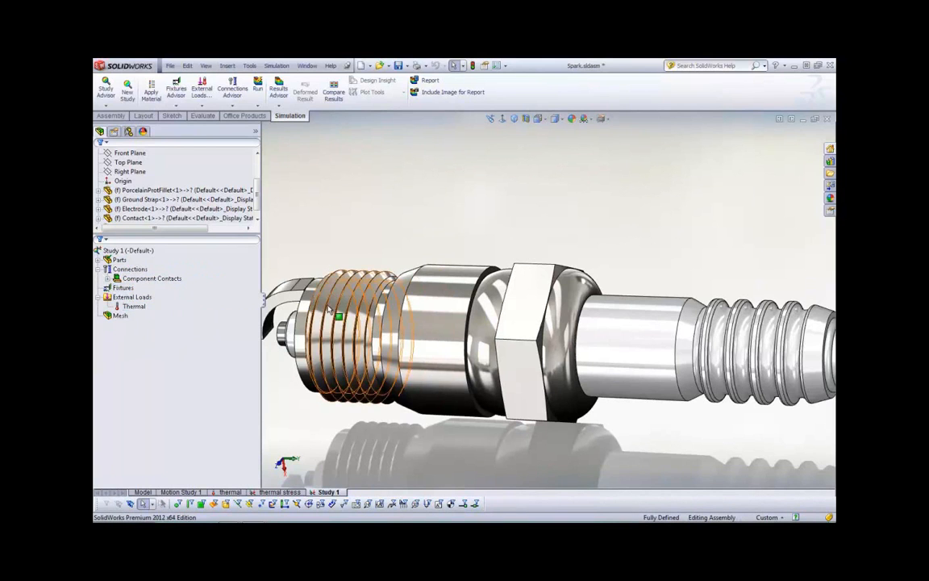
Start an advanced On Cylindrical Faces fixture on the ground strap's smooth cylindrical face between the thread and the hex
middle_drag(407, 344, 430, 294)
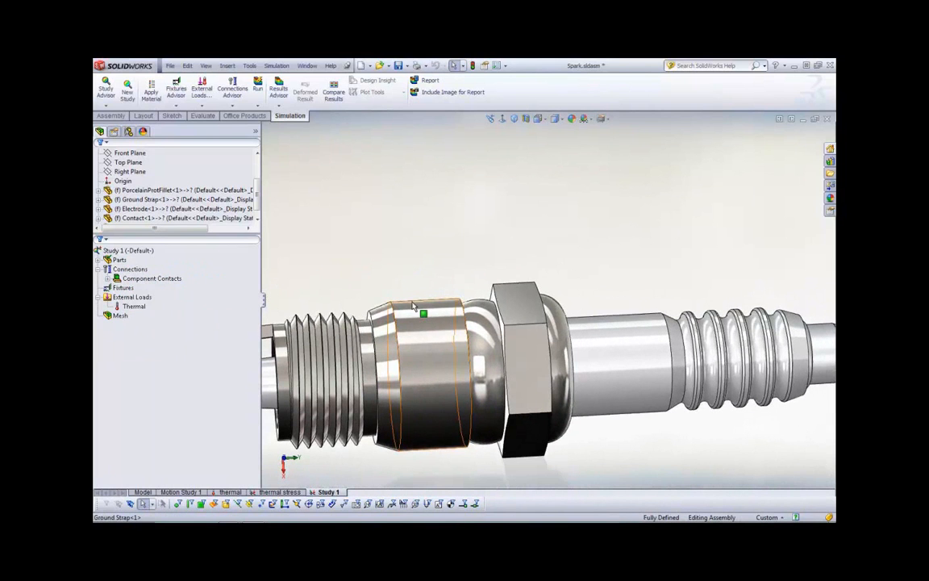
right_click(123, 288)
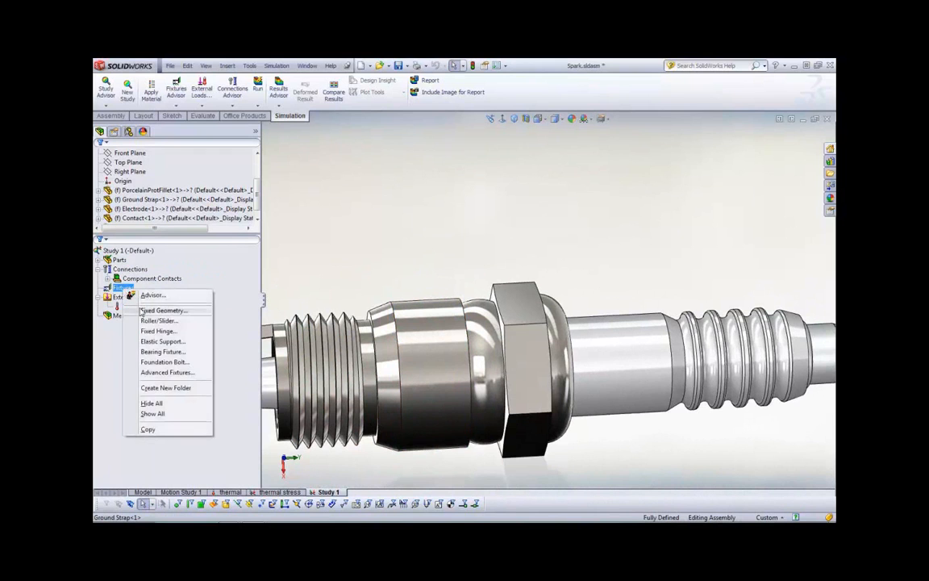
click(149, 372)
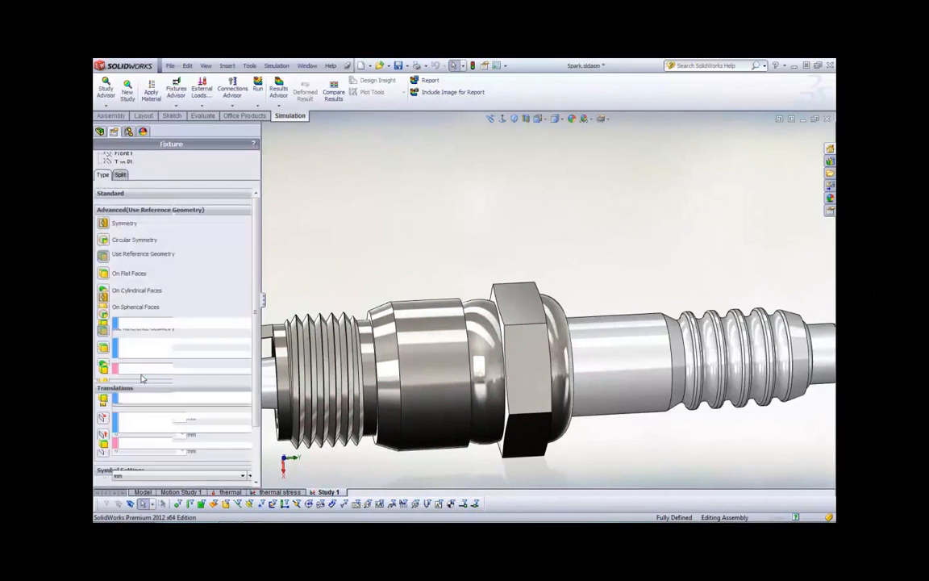
click(105, 364)
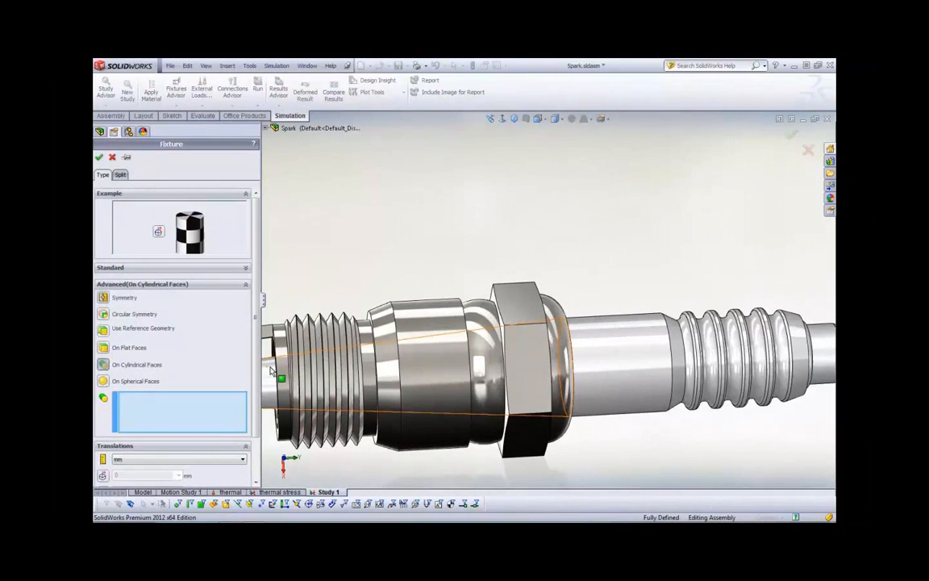
scroll(549, 307, up, 2)
click(442, 327)
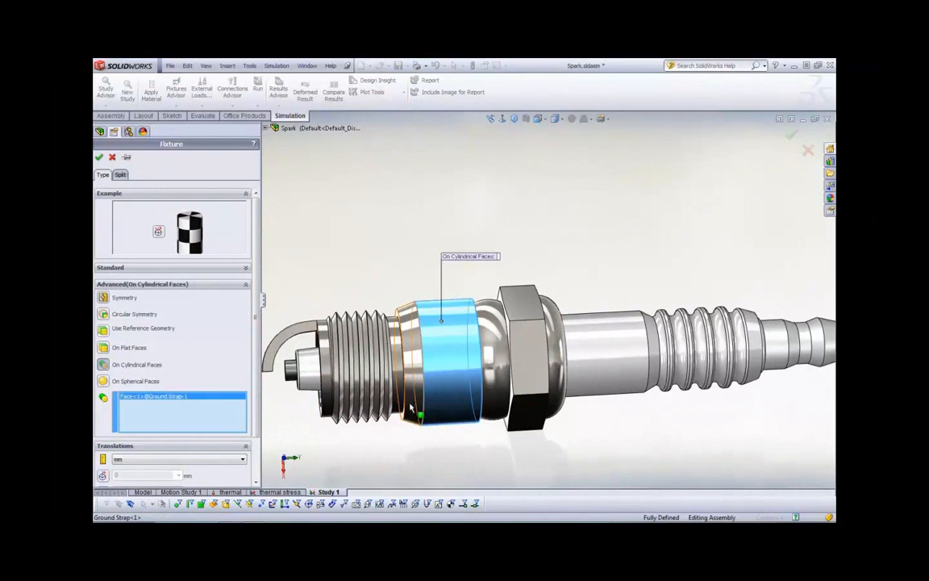
key(f)
Restrain the cylindrical face radially at 0 mm and circumferentially at 0 rad, and accept the fixture
drag(257, 416, 258, 458)
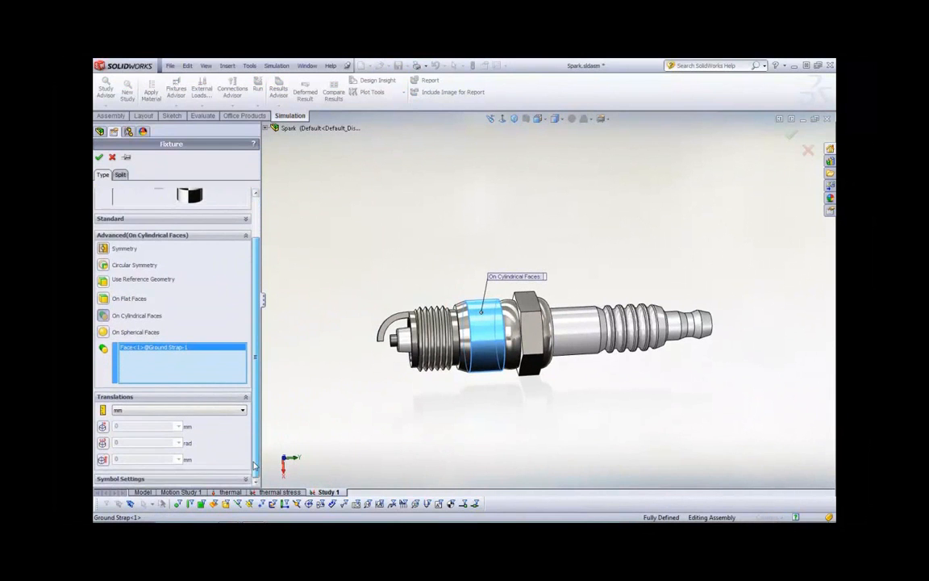
click(105, 428)
scroll(121, 427, down, 3)
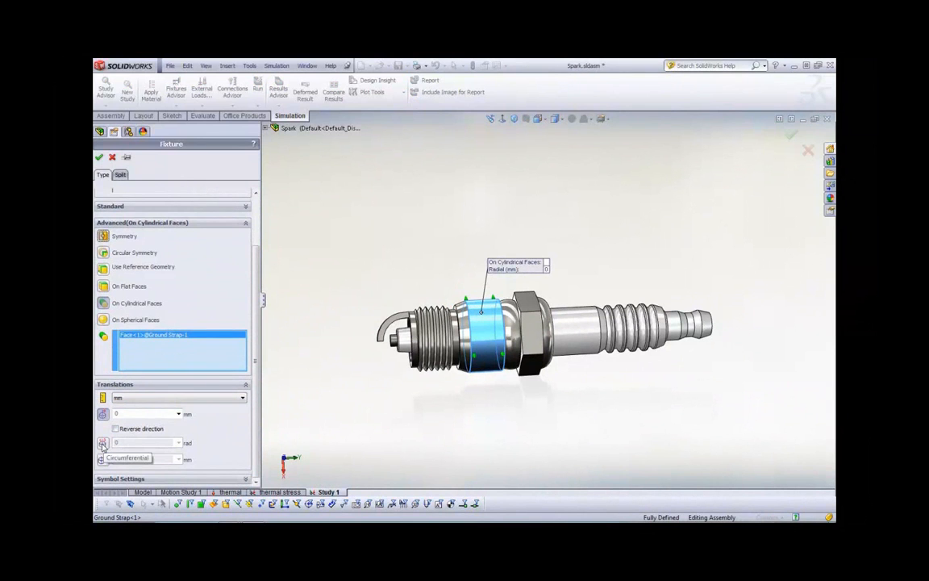
click(102, 444)
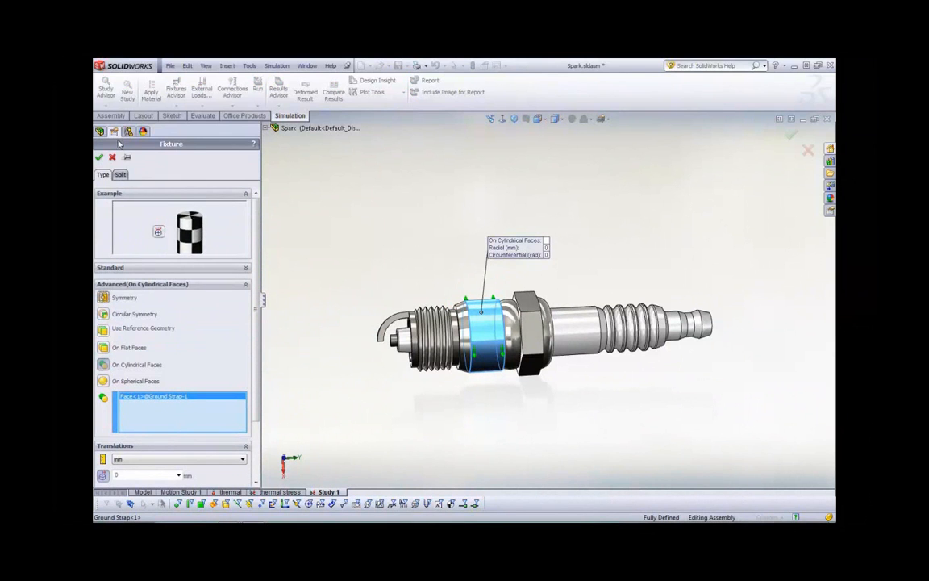
click(98, 157)
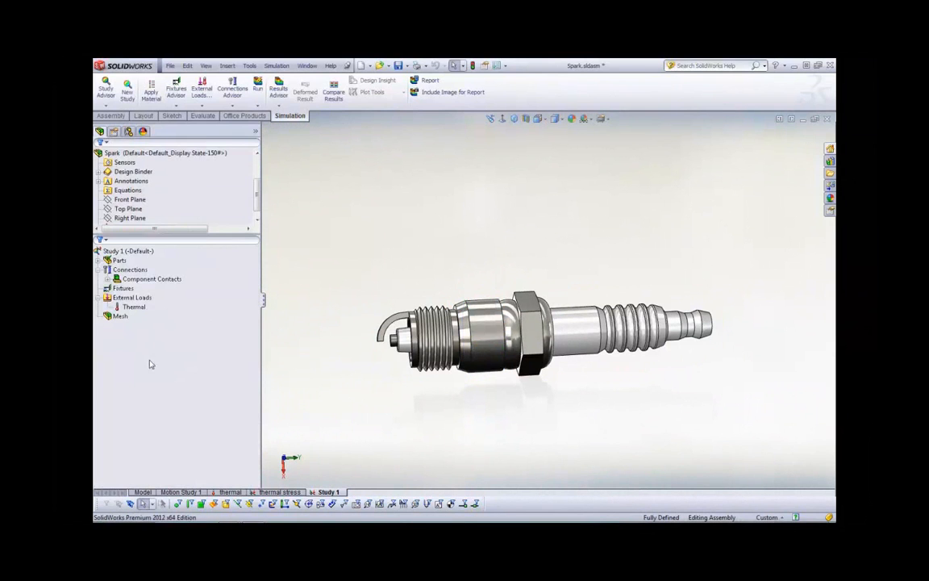
Switch to the thermal stress study and display its von Mises stress plot
click(274, 492)
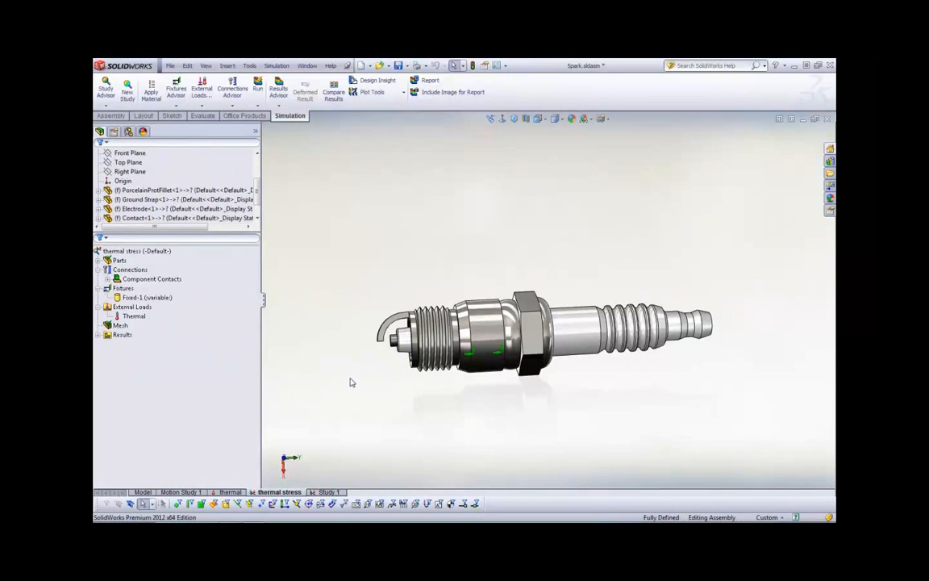
click(99, 335)
double_click(129, 344)
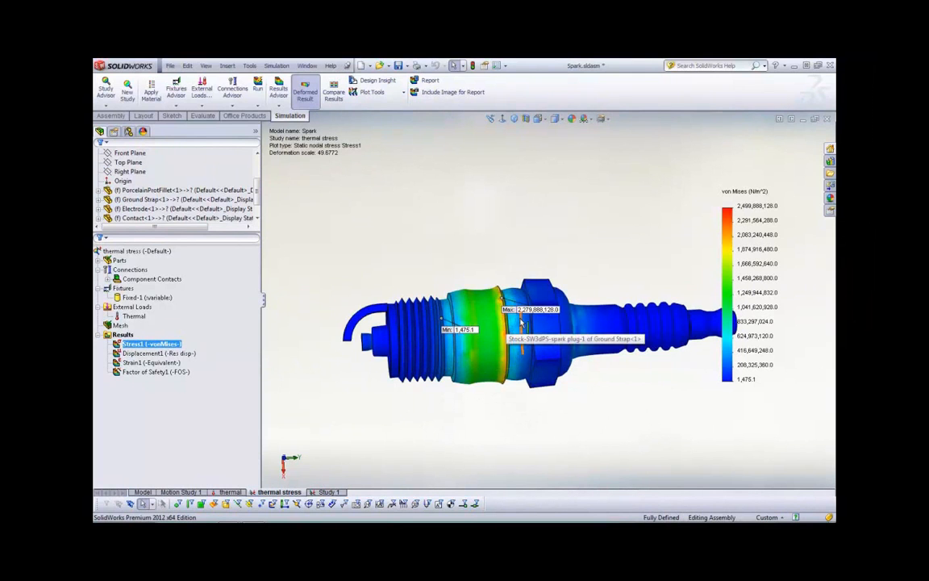
Move the maximum stress label clear above the spark plug and set the stress plot's units to N/mm^2 (MPa)
scroll(521, 322, down, 3)
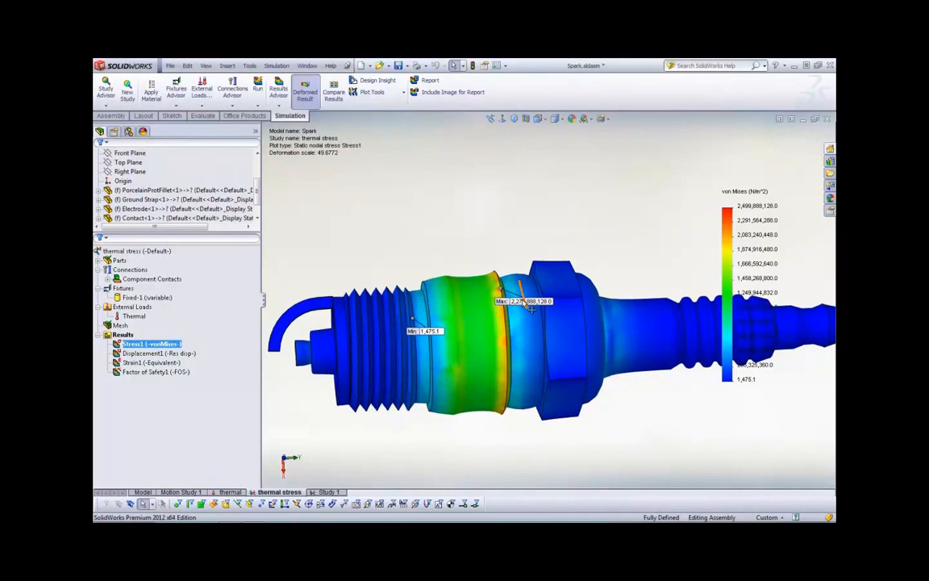
drag(531, 306, 527, 182)
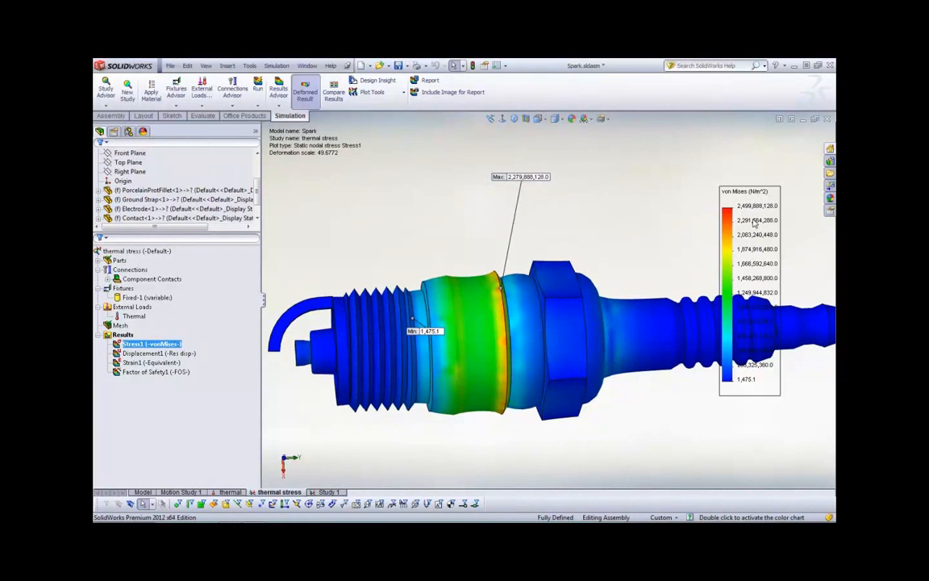
right_click(141, 343)
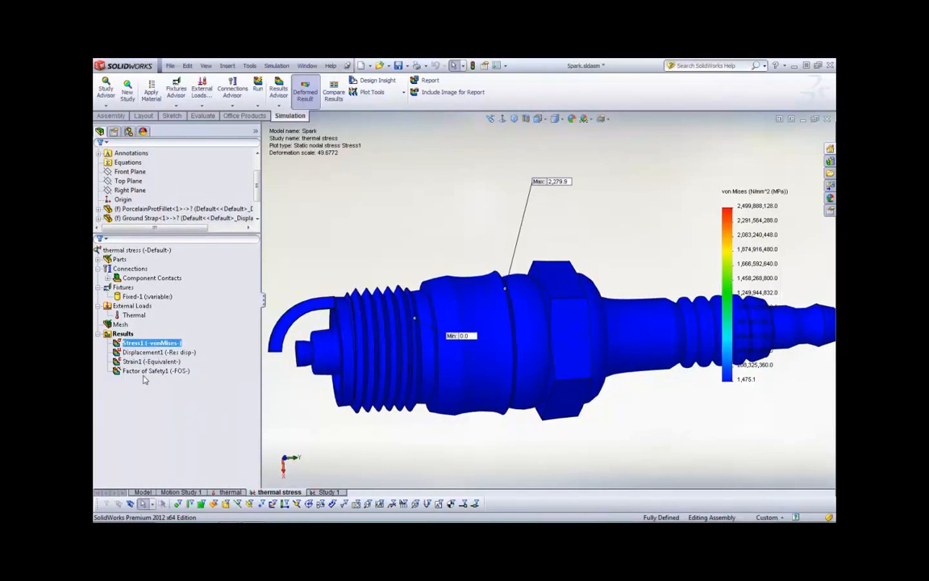
Display the displacement plot, and examine the factor of safety plot around the porcelain tip, shell and insulator
double_click(145, 353)
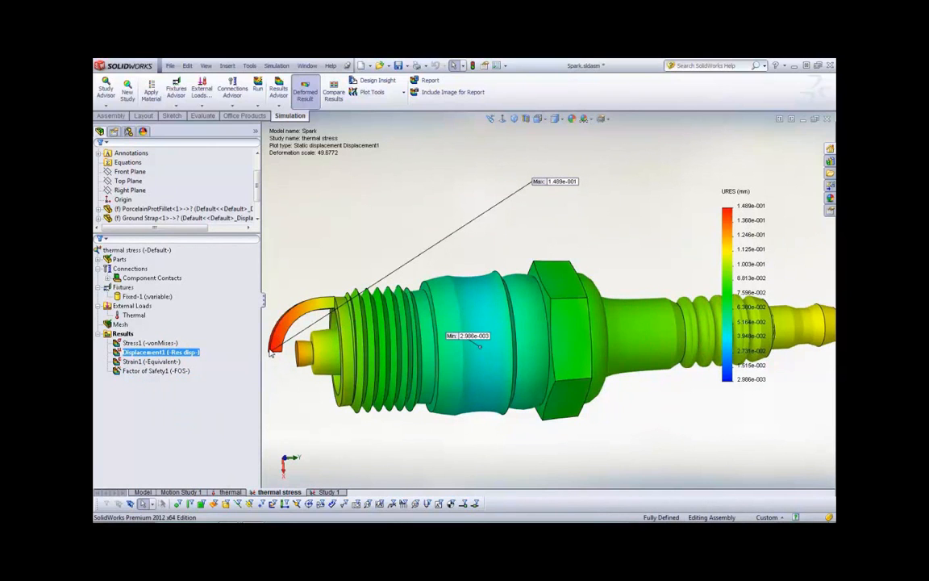
double_click(145, 372)
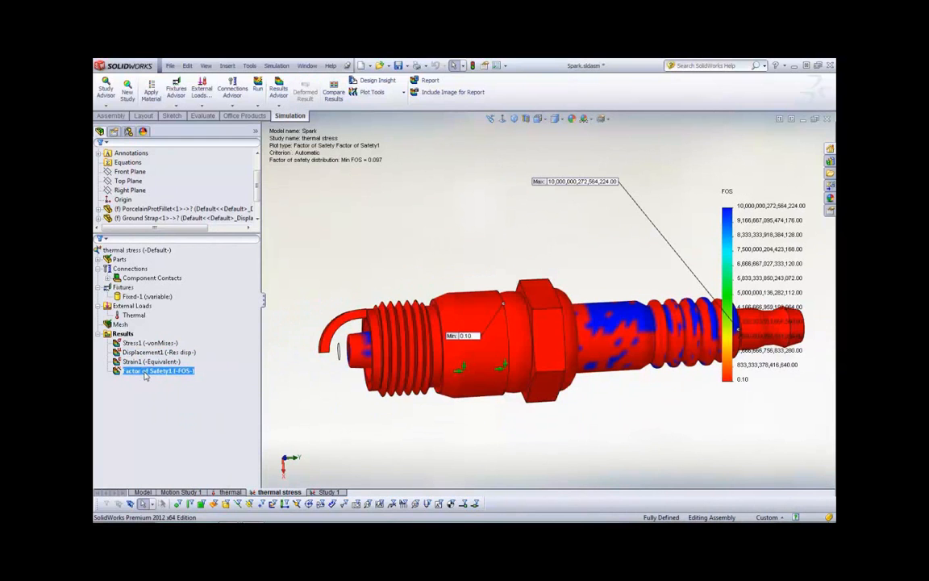
scroll(491, 416, up, 4)
scroll(637, 353, down, 1)
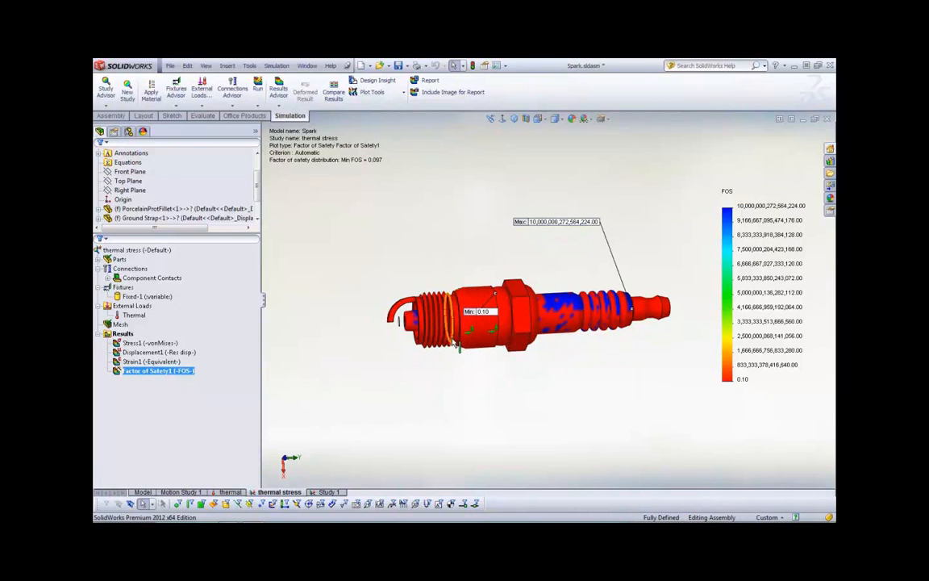
scroll(410, 320, down, 4)
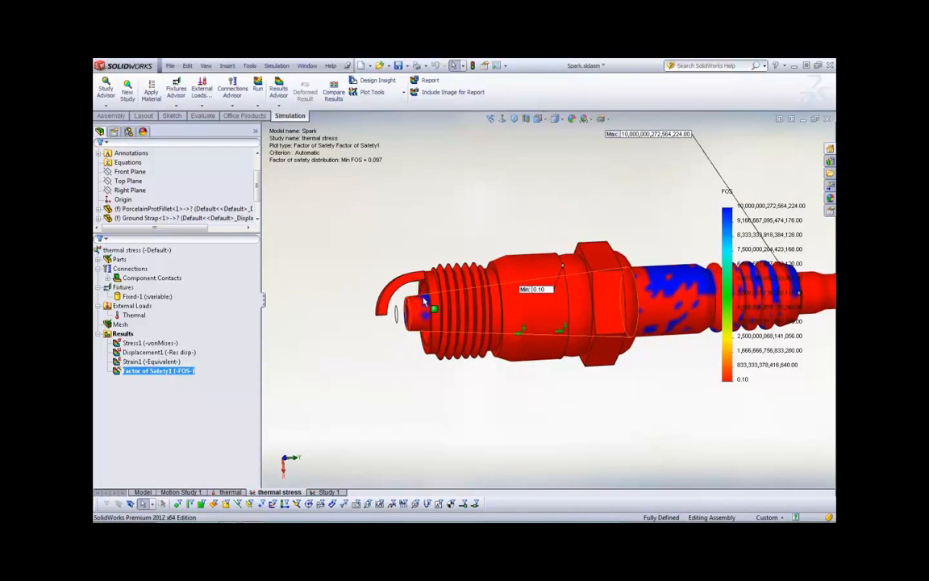
scroll(590, 362, up, 2)
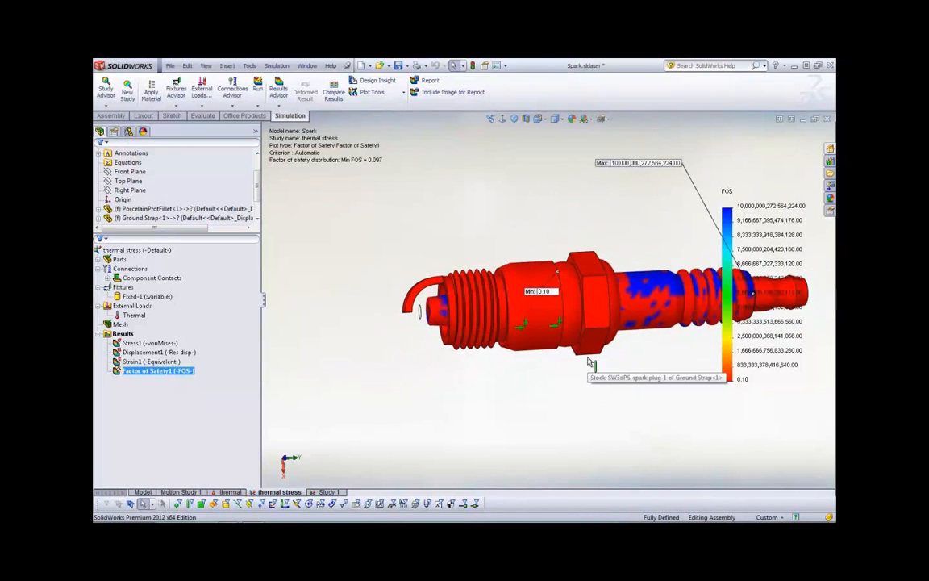
scroll(688, 326, up, 1)
scroll(687, 323, down, 1)
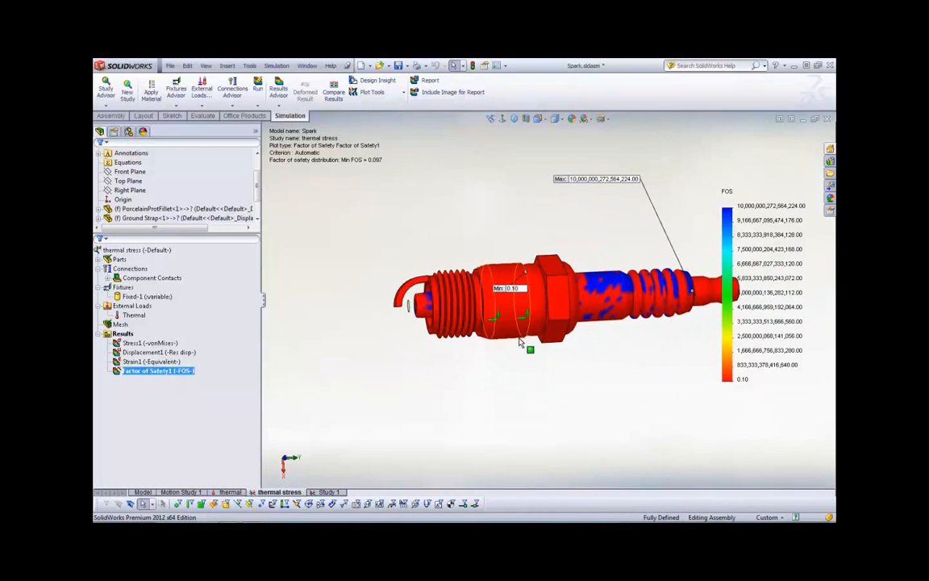
middle_drag(503, 373, 458, 330)
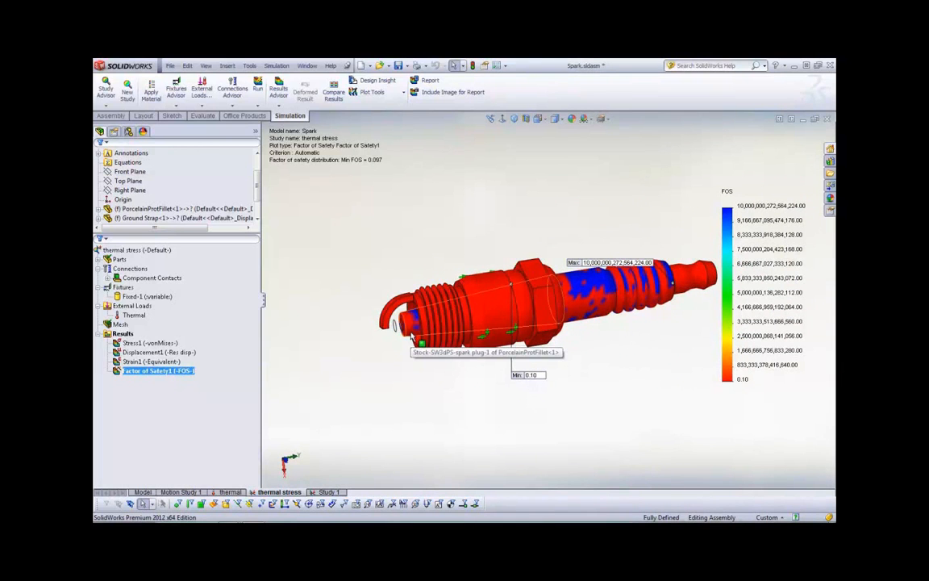
key(alt+Tab)
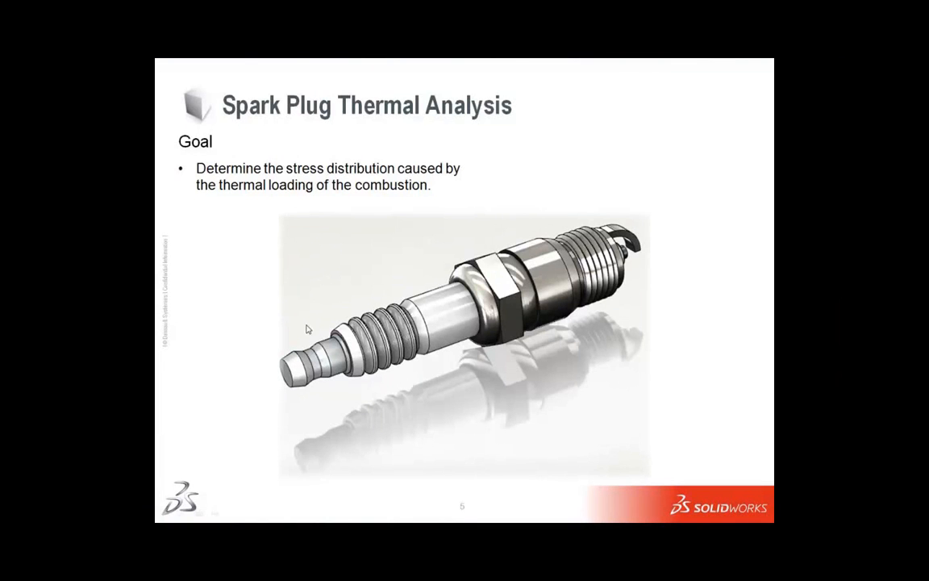
key(Right)
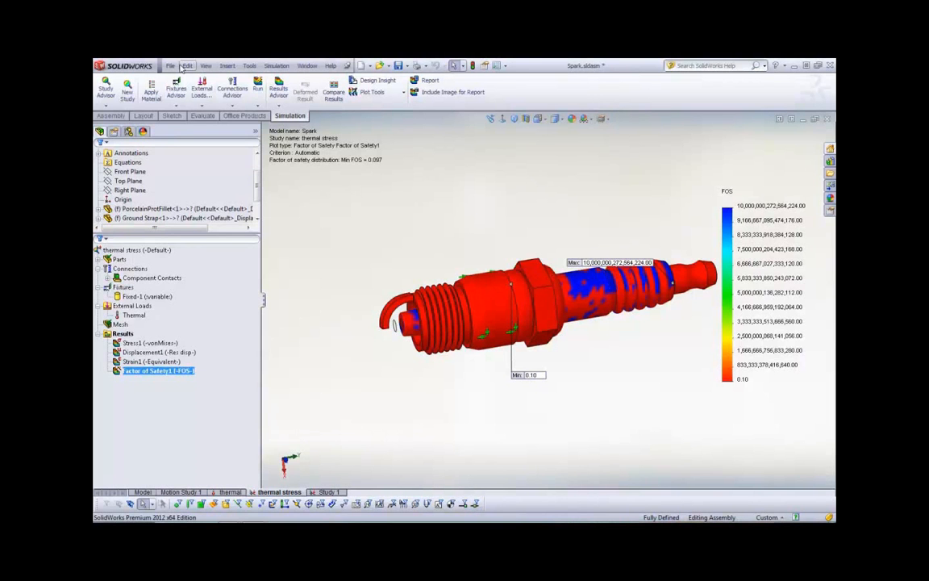
Open the recent assembly casing.sldasm and turn the cell phone model to show its front and side
click(171, 65)
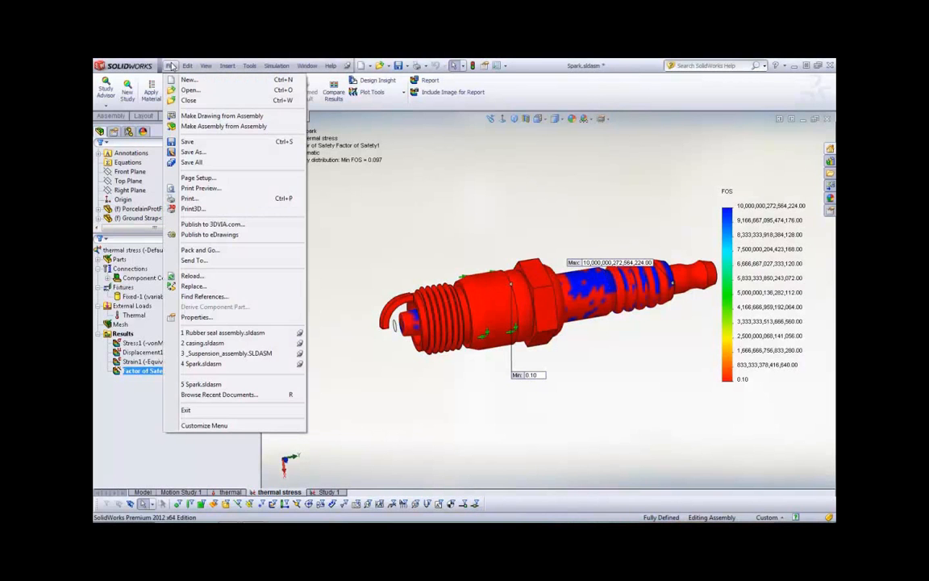
click(202, 343)
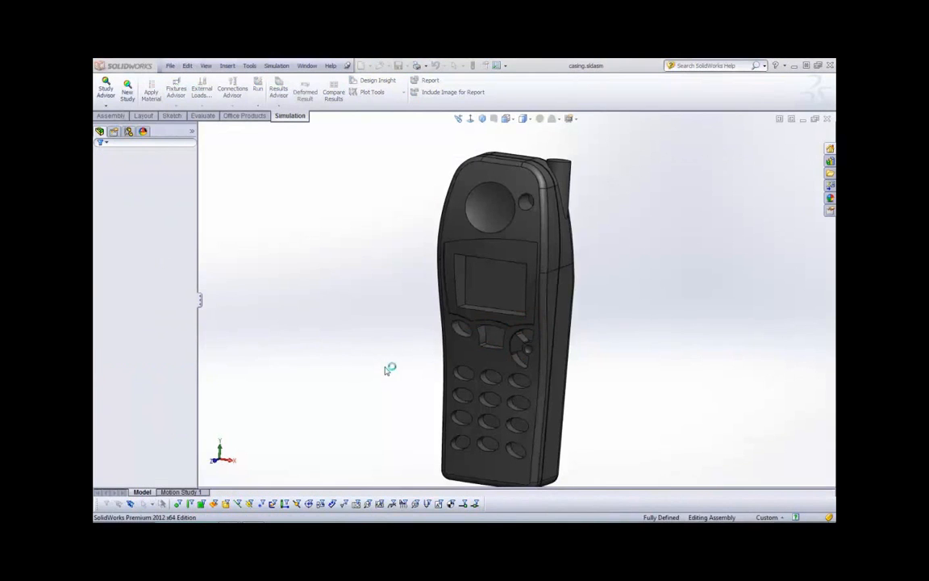
mouse_move(387, 369)
middle_down()
mouse_move(367, 382)
mouse_move(377, 379)
middle_up()
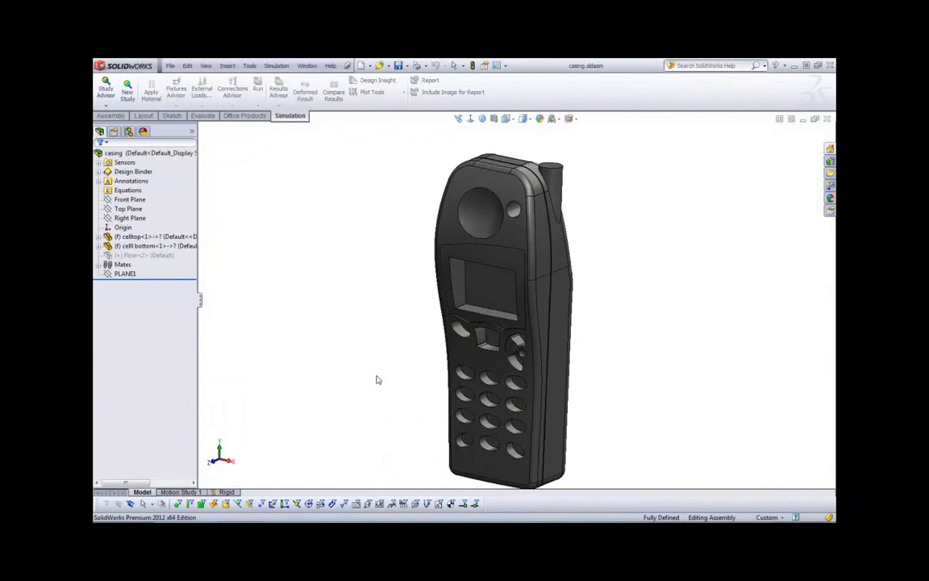
Try to add a Simulation Data sensor with the Workflow Sensitive data quantity to the casing assembly
scroll(460, 425, up, 1)
scroll(461, 425, down, 1)
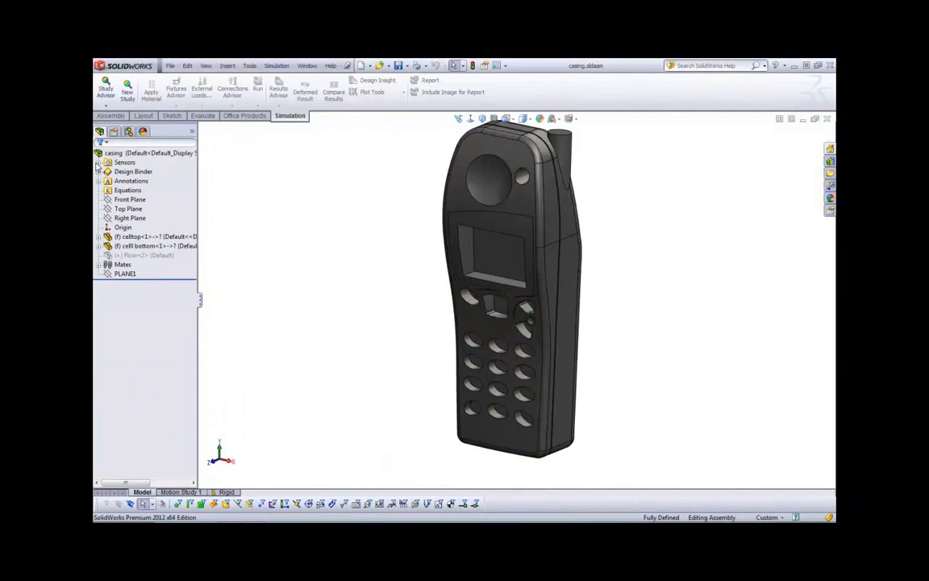
click(98, 163)
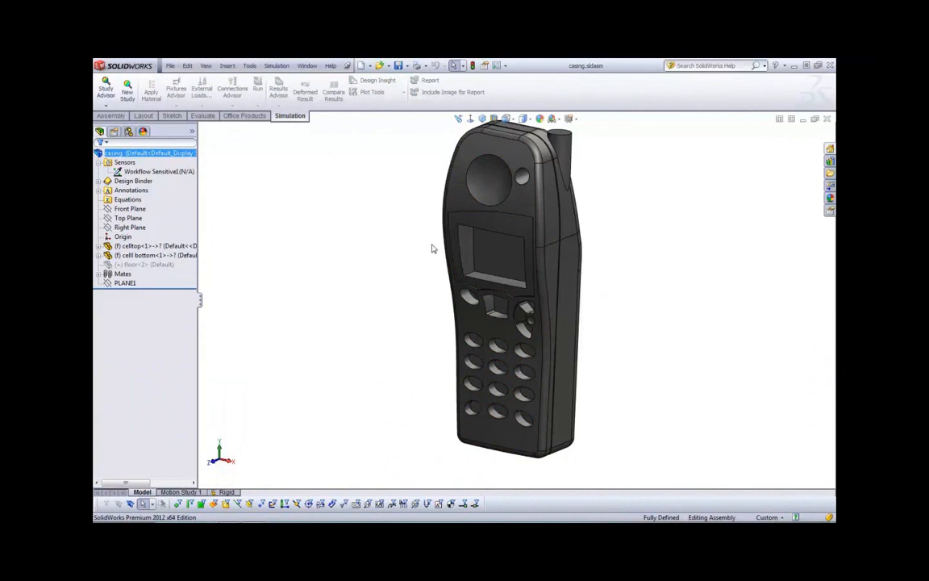
right_click(127, 163)
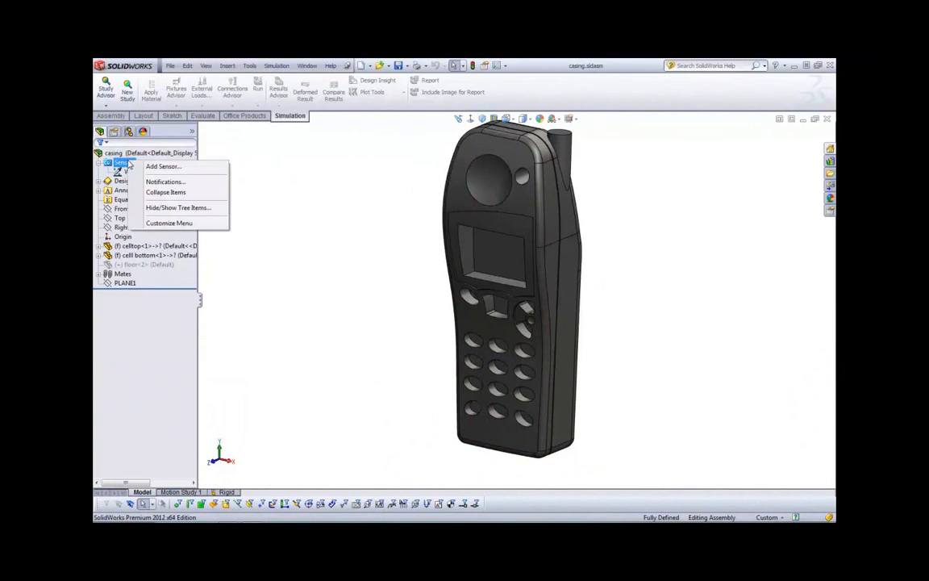
click(150, 166)
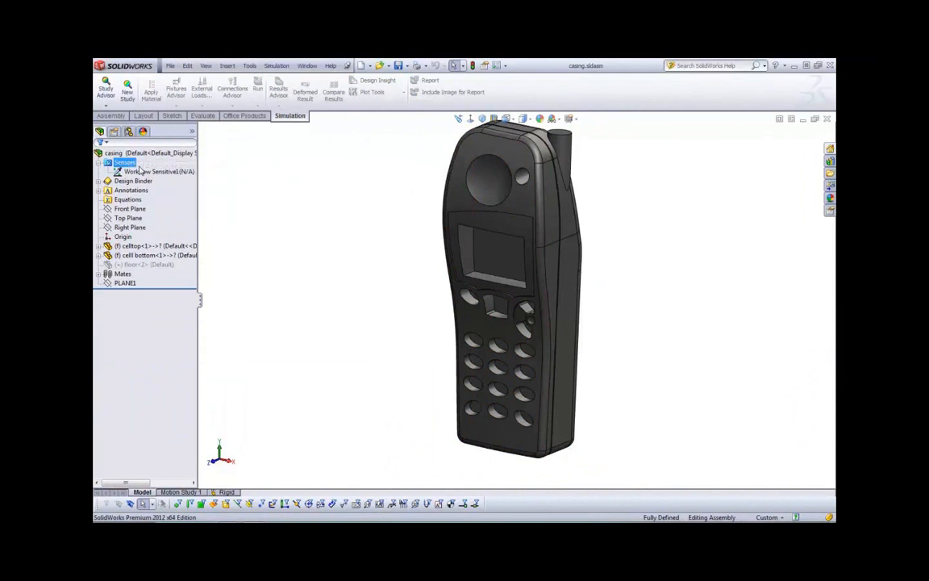
click(138, 186)
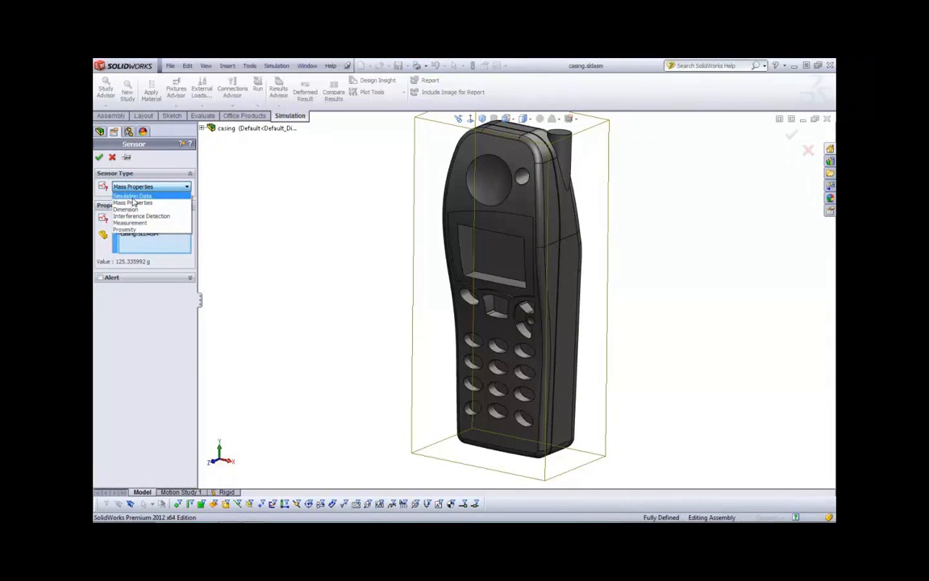
click(134, 200)
click(133, 229)
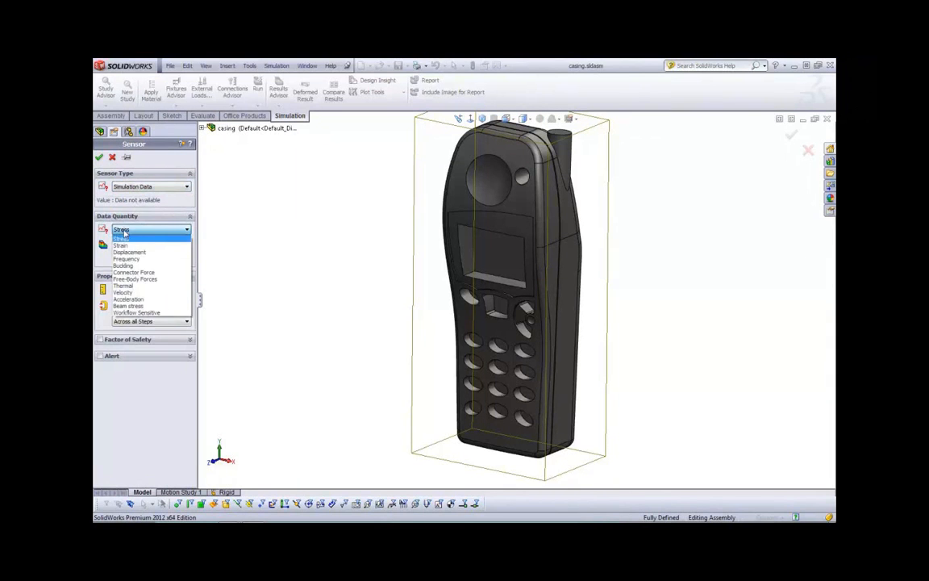
click(129, 313)
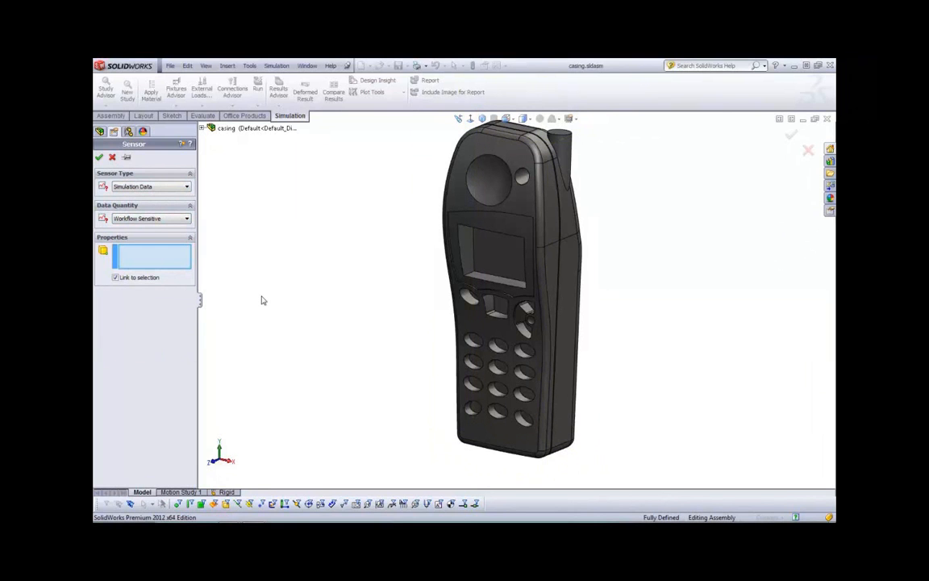
middle_drag(439, 235, 427, 182)
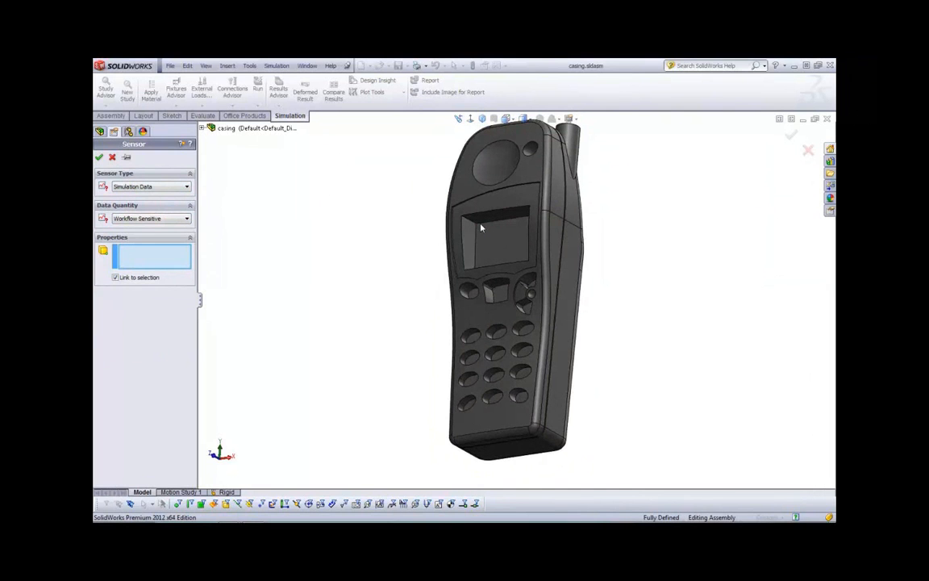
middle_drag(367, 240, 355, 294)
key(Return)
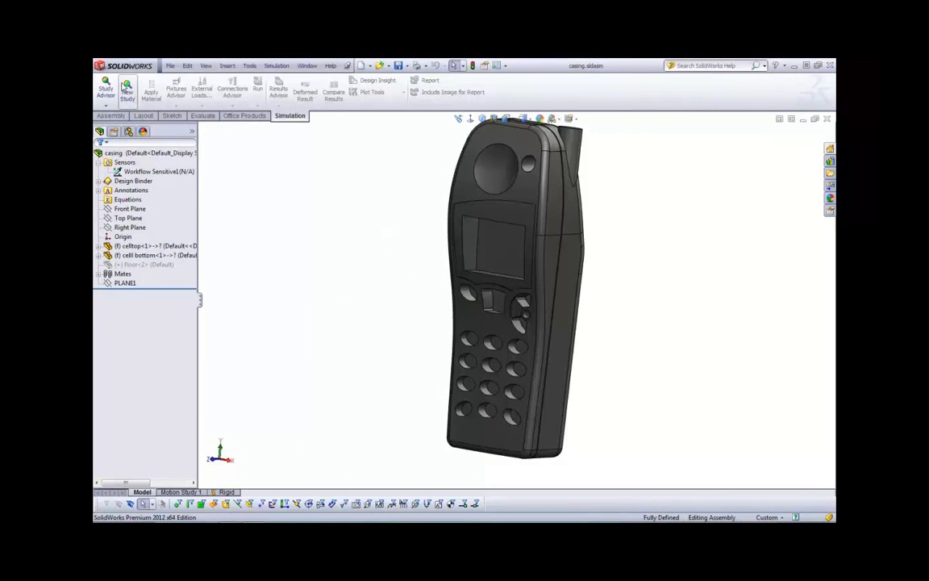
Create a new Drop Test study for the phone casing assembly, keeping the name Study 1
click(127, 89)
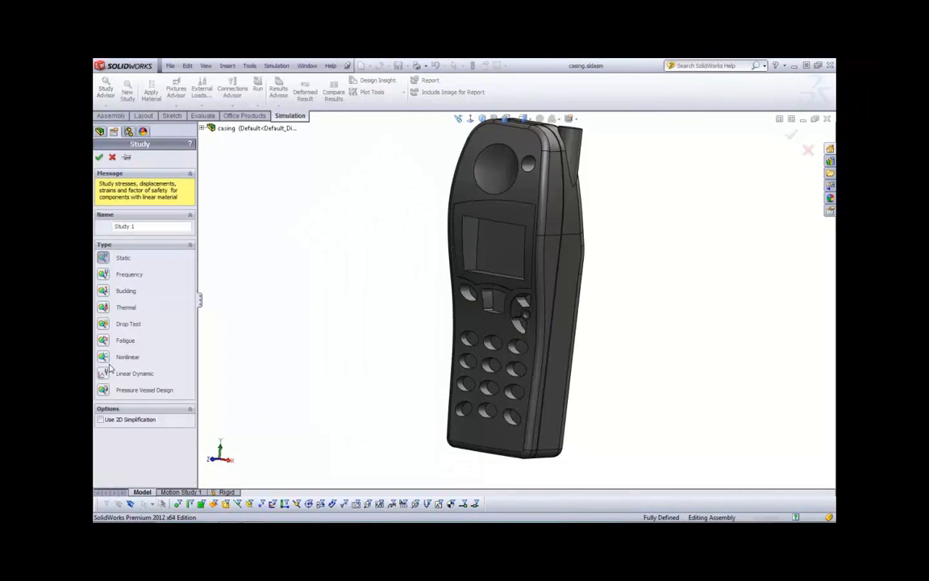
click(103, 323)
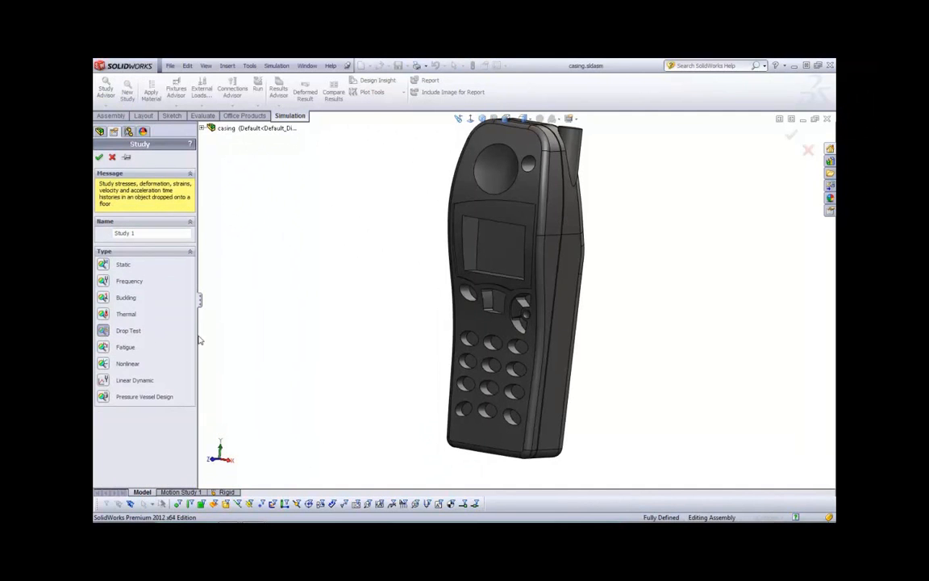
click(100, 156)
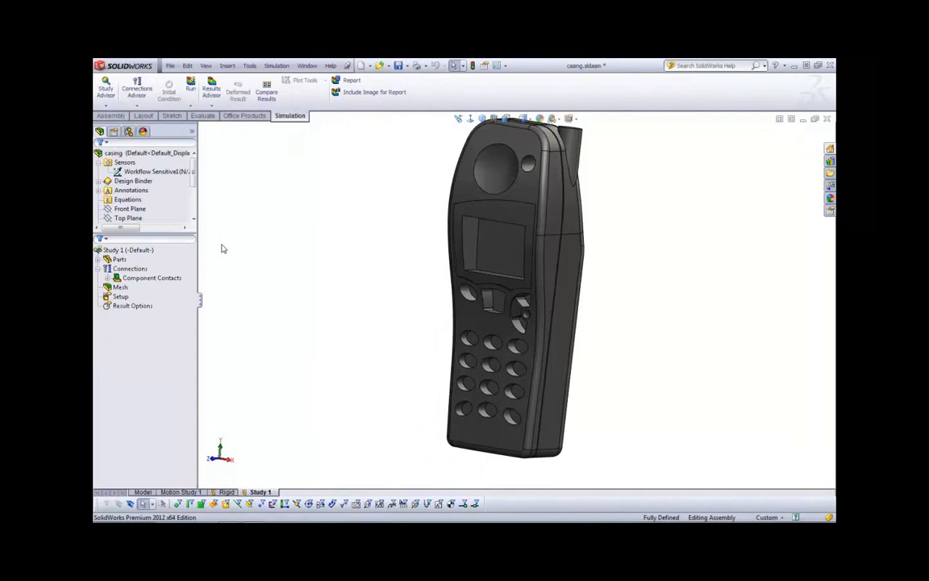
Apply the plastic Acrylic (Medium-high impact) to all parts of the drop test study
double_click(106, 260)
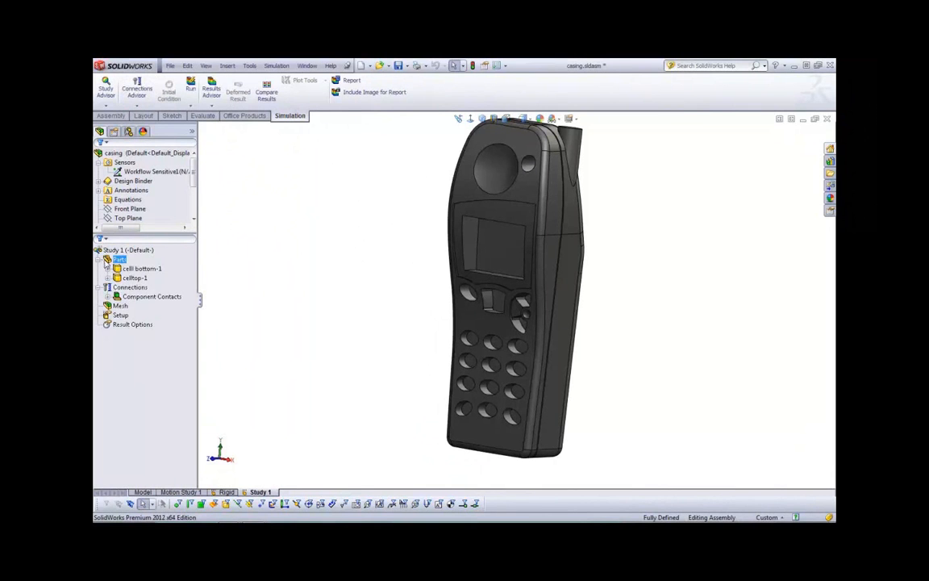
right_click(115, 260)
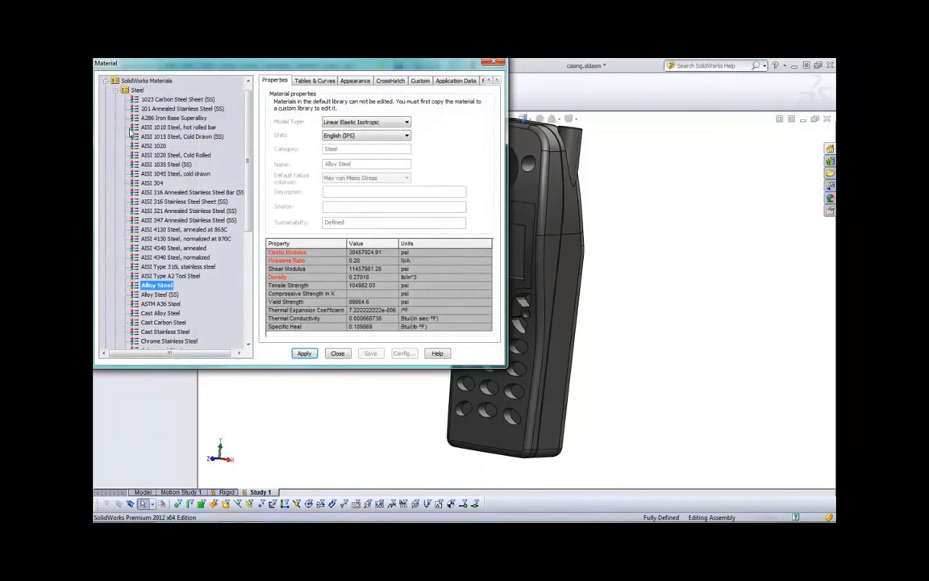
click(115, 90)
click(116, 164)
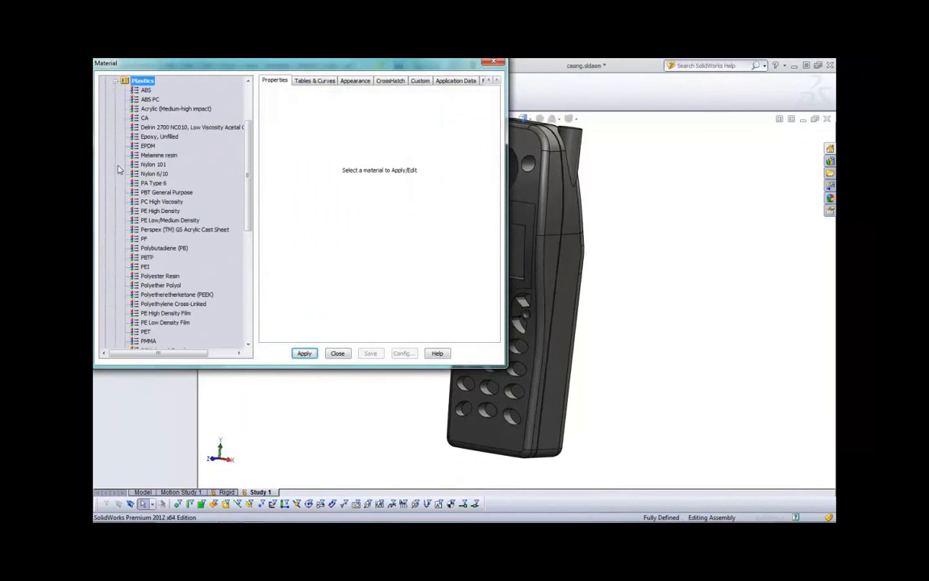
click(229, 110)
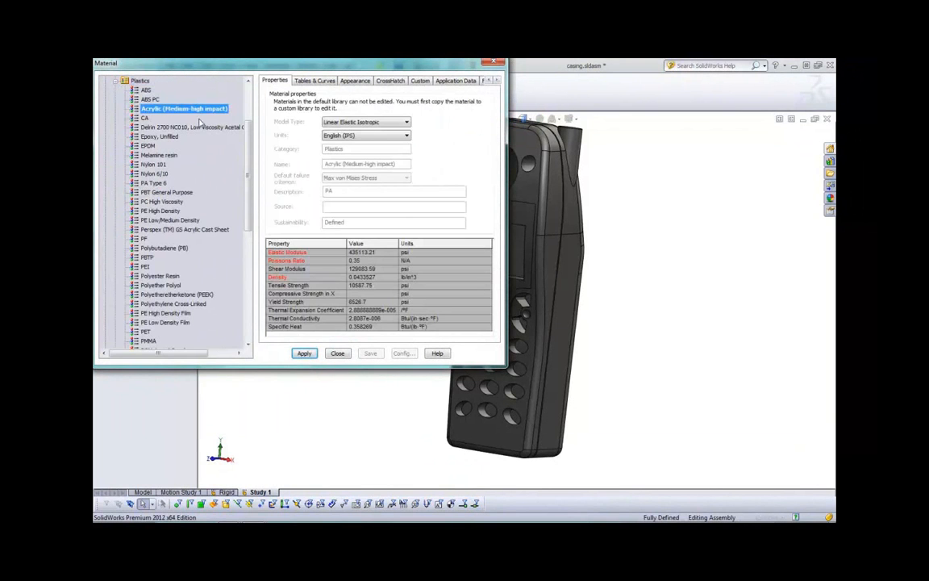
click(304, 353)
click(337, 353)
mouse_move(323, 331)
middle_down()
mouse_move(315, 315)
mouse_move(317, 336)
middle_up()
Open the drop test setup and set the drop height to 6 ft
click(119, 306)
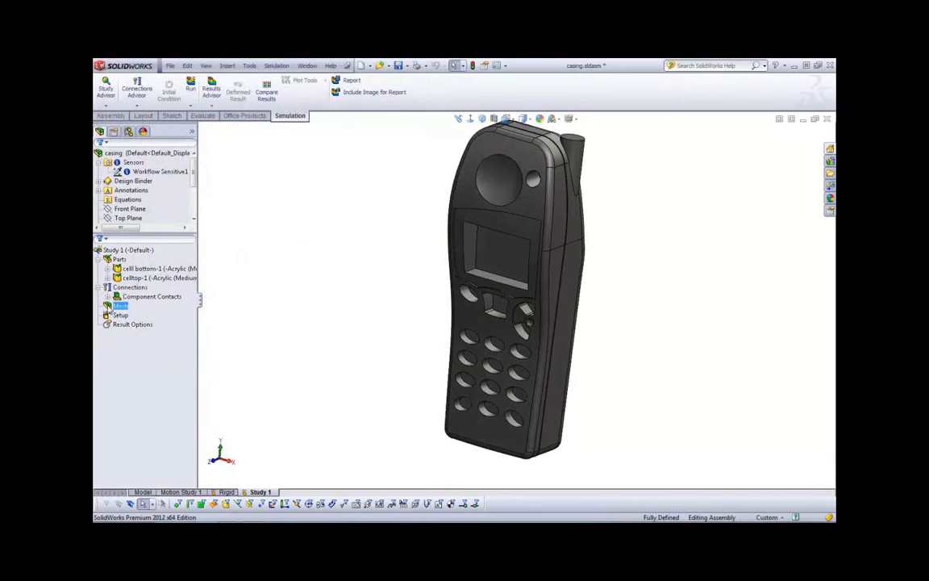
right_click(120, 314)
click(143, 322)
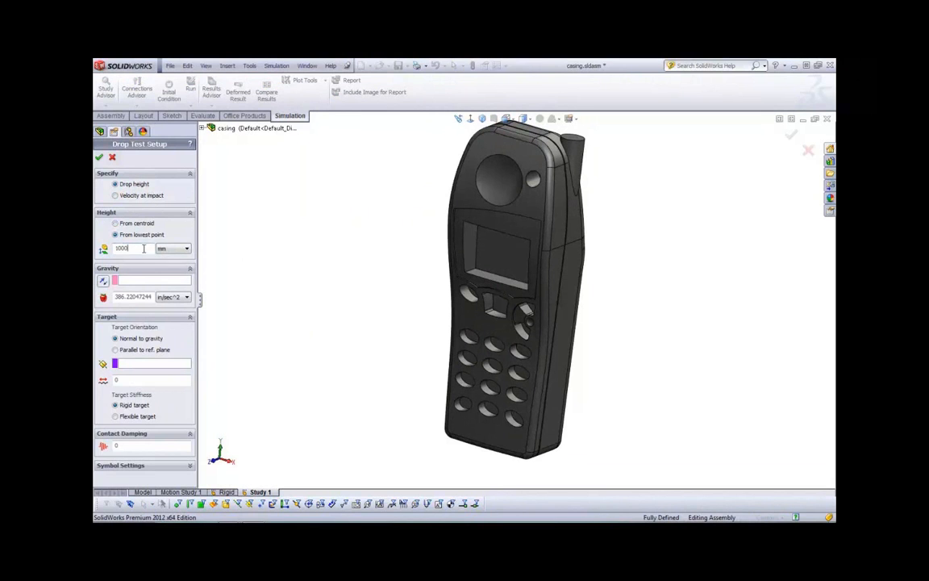
click(176, 248)
click(179, 284)
double_click(146, 248)
text(6)
Use PLANE1 as the gravity reference, keep the target orientation normal to gravity, and accept the drop test setup
click(131, 280)
click(201, 128)
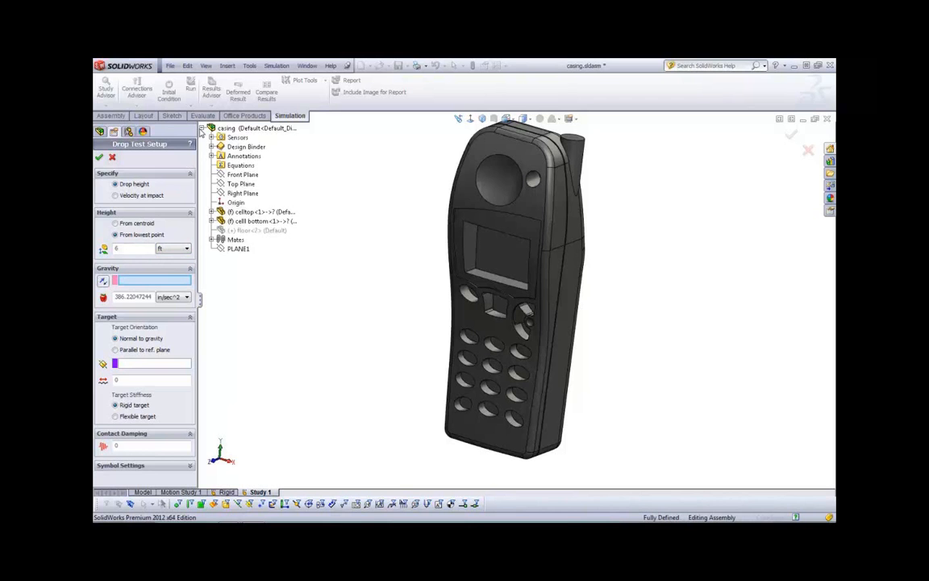
click(237, 248)
middle_drag(328, 263, 395, 308)
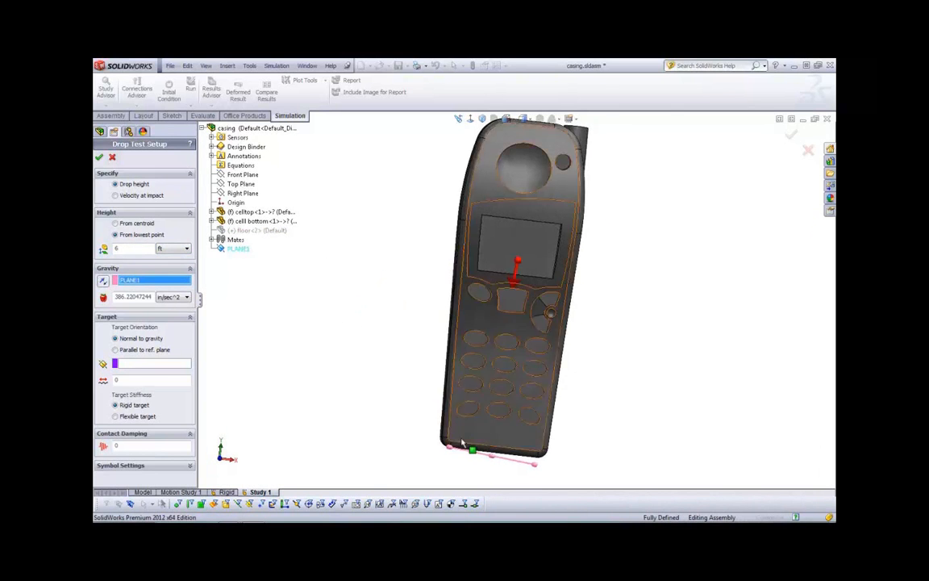
scroll(474, 442, down, 3)
scroll(472, 438, up, 1)
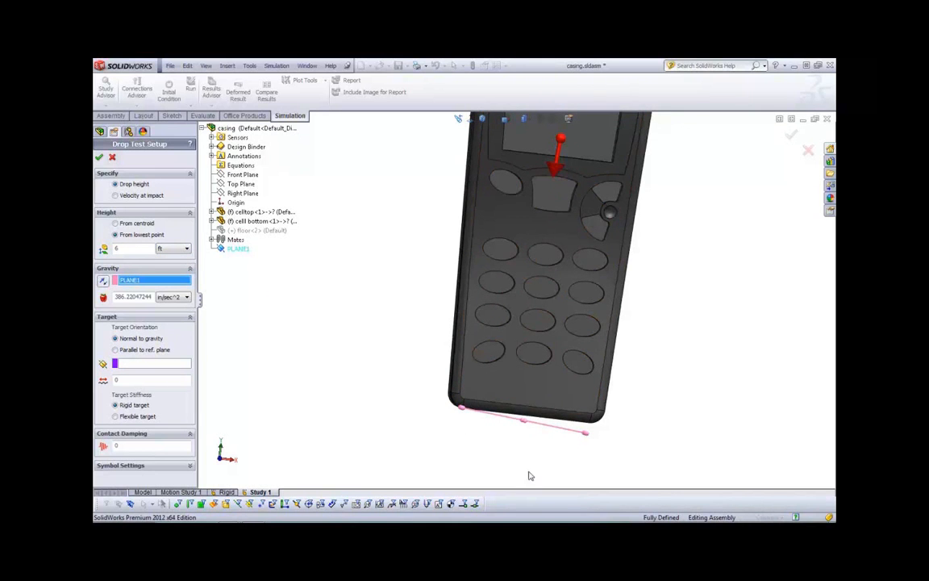
click(137, 350)
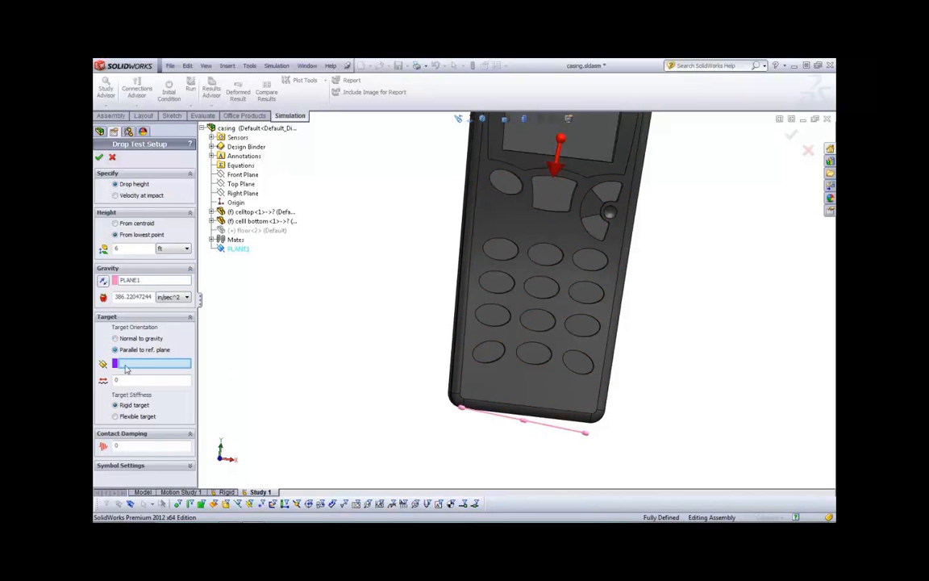
click(116, 339)
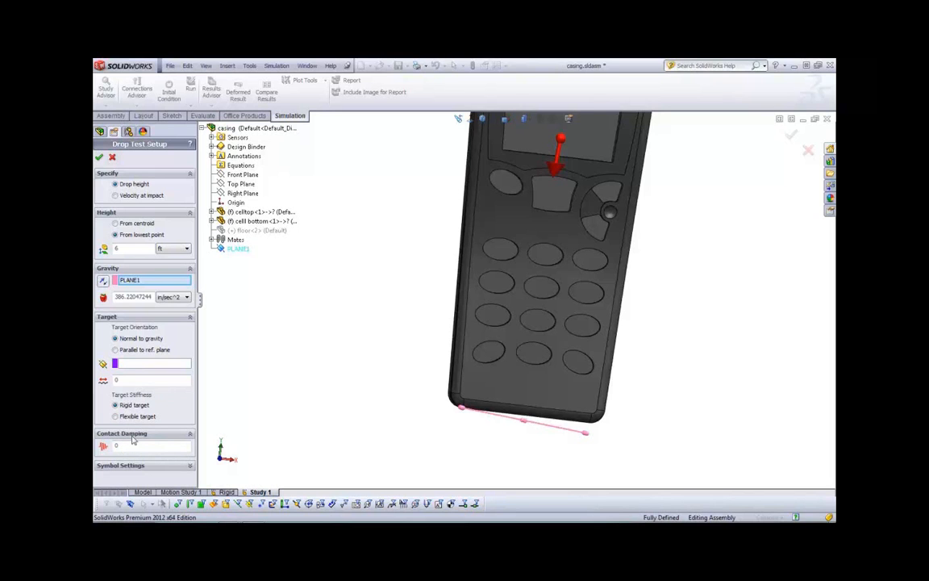
click(98, 156)
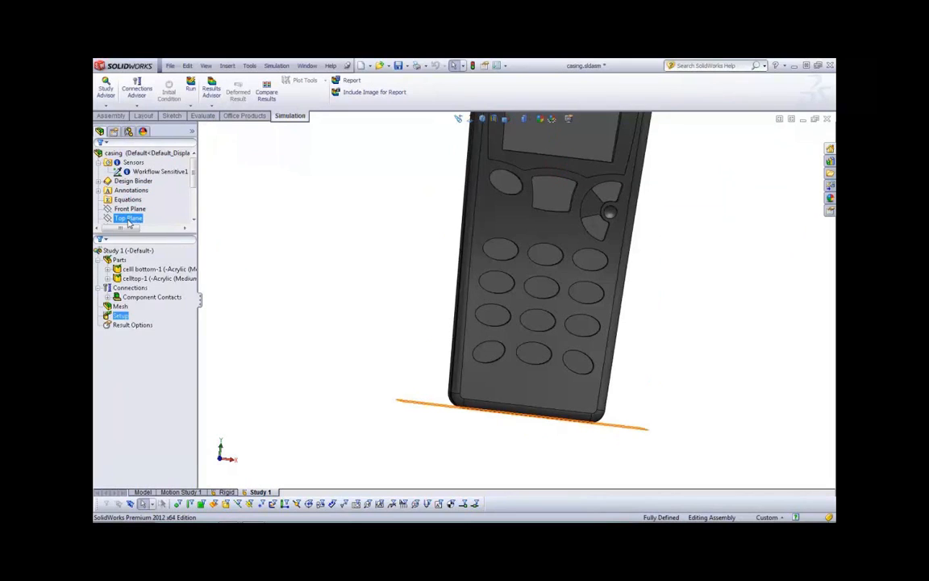
Set the solution time after impact to 200 microseconds and use the Workflow Sensitive1 sensor for saving the results
right_click(137, 325)
click(160, 335)
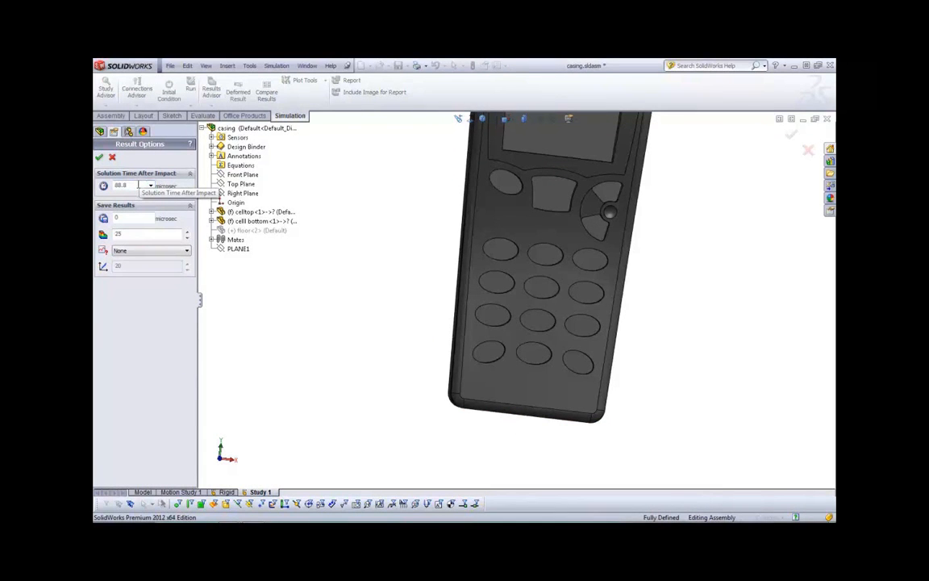
double_click(138, 186)
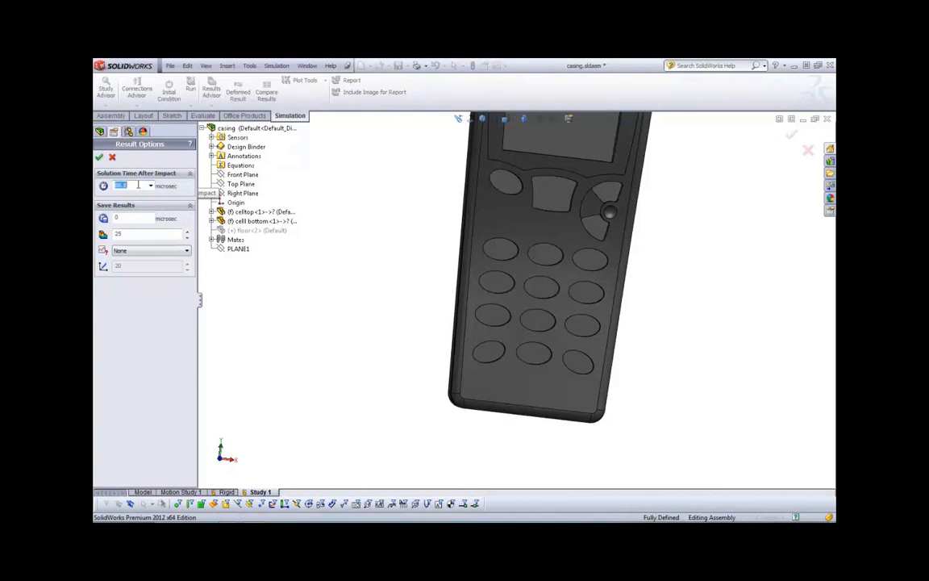
text(20)
click(129, 250)
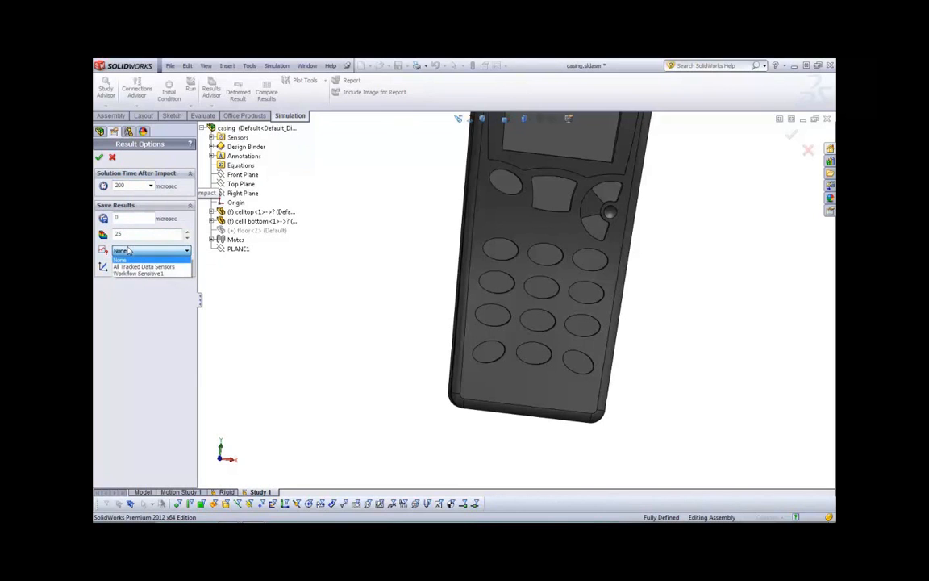
click(156, 275)
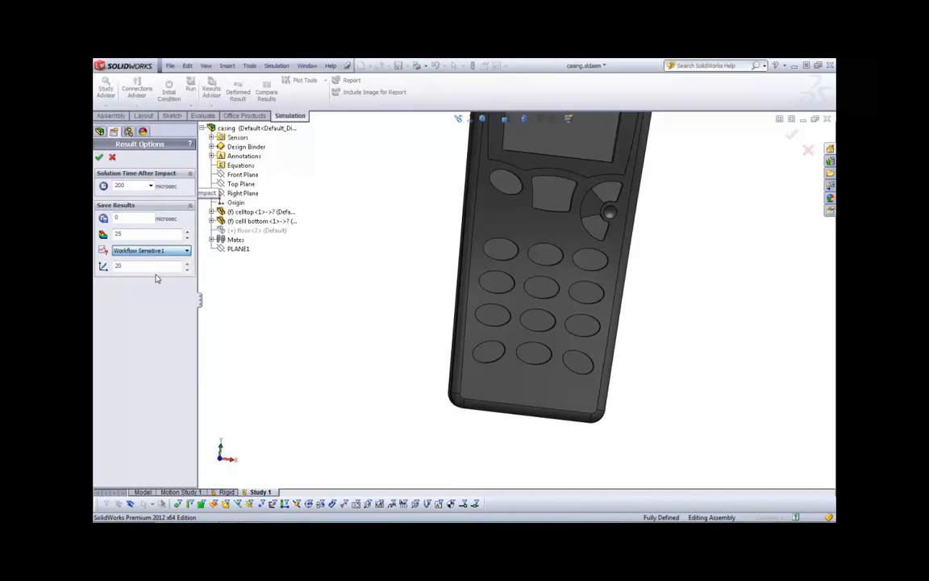
click(99, 157)
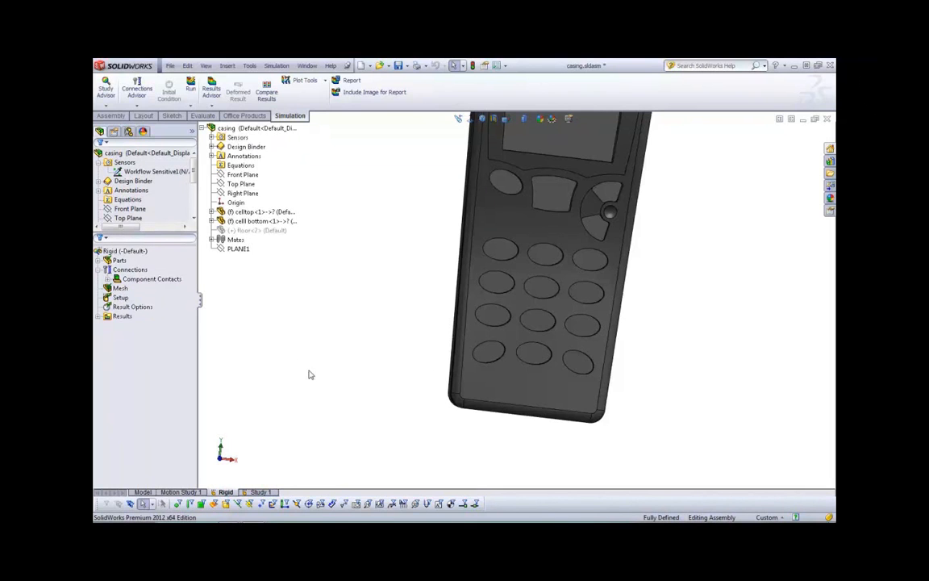
Switch to the Rigid study, display its von Mises stress plot, and examine the phone's front and side
click(121, 325)
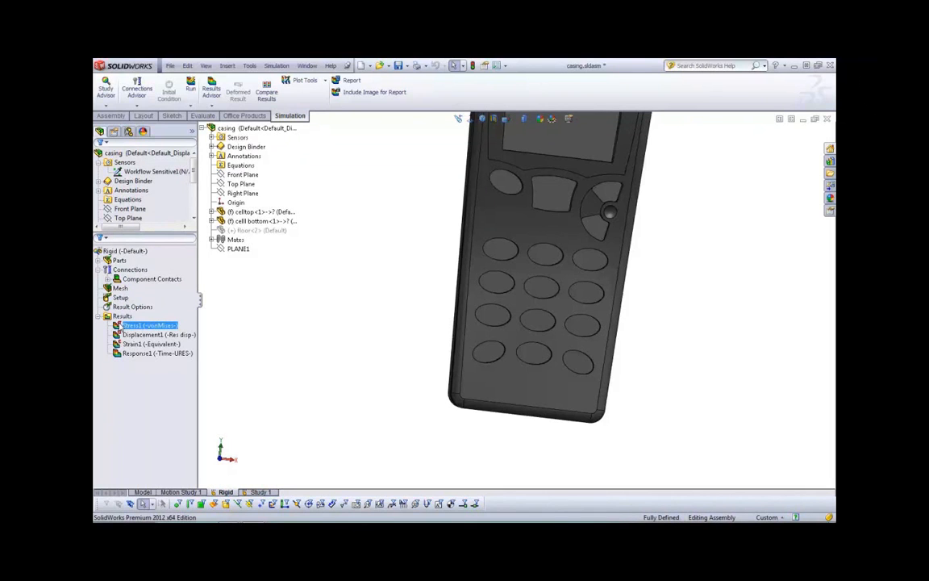
double_click(121, 326)
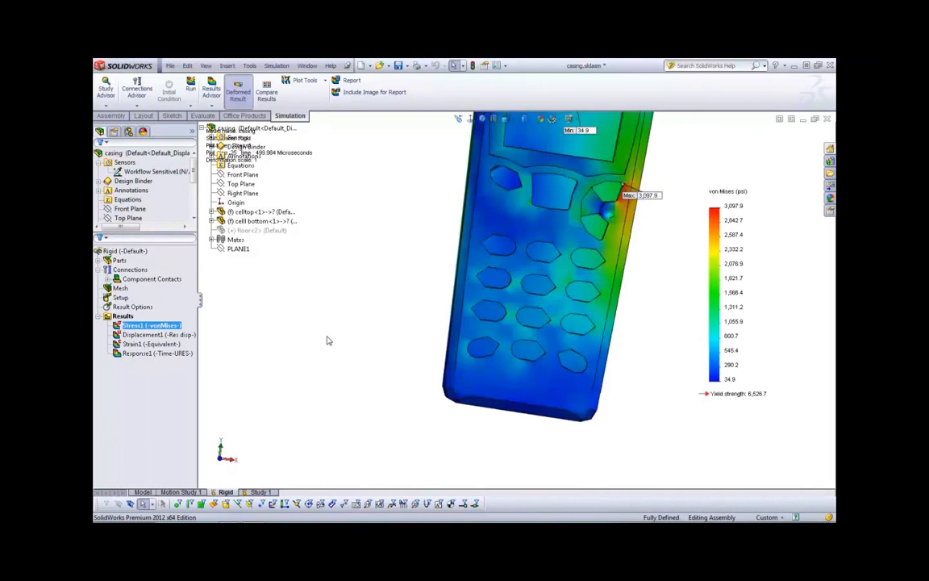
scroll(560, 296, up, 4)
scroll(589, 153, down, 1)
scroll(588, 155, down, 2)
middle_drag(555, 292, 510, 302)
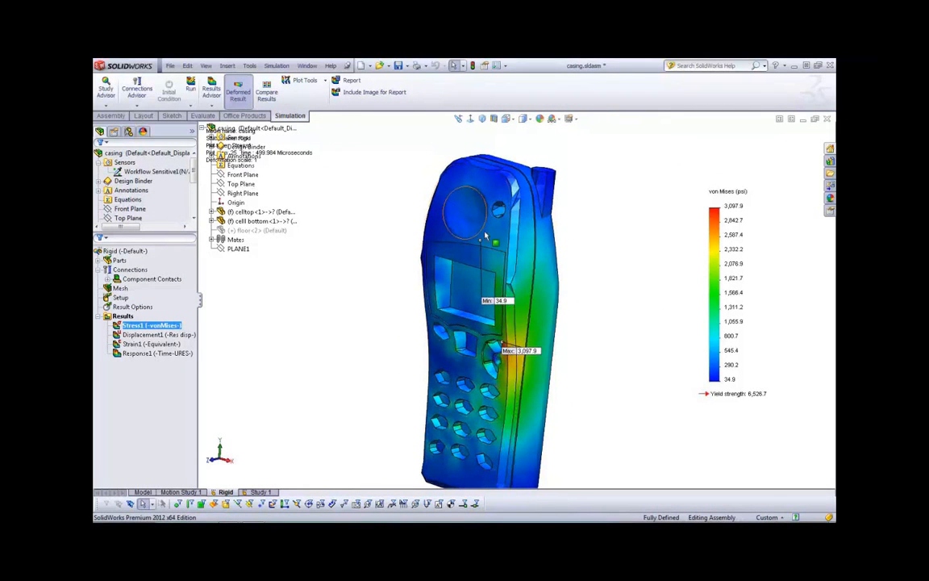
scroll(521, 369, up, 1)
scroll(489, 441, down, 1)
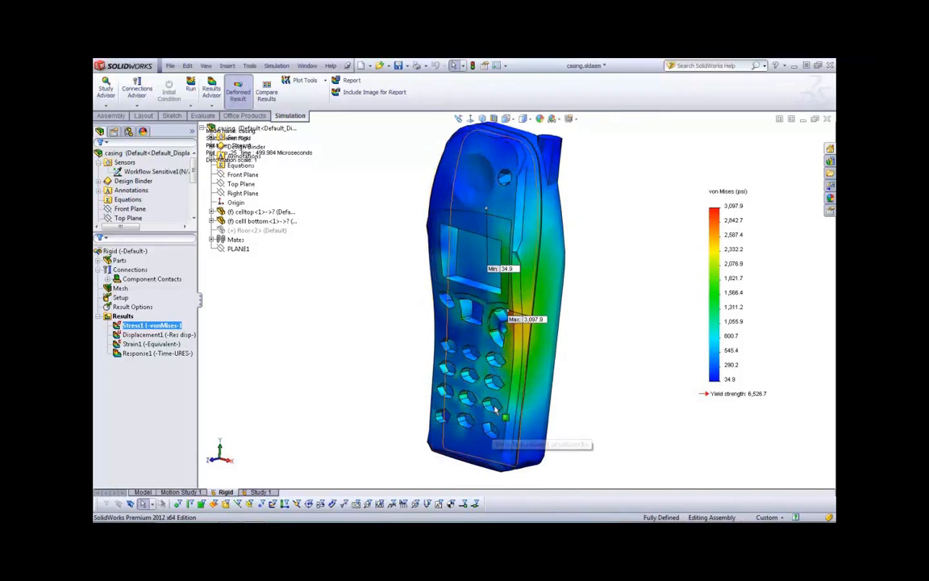
Display the Rigid study's displacement and equivalent strain plots, and open the Response1 time history graph
click(154, 334)
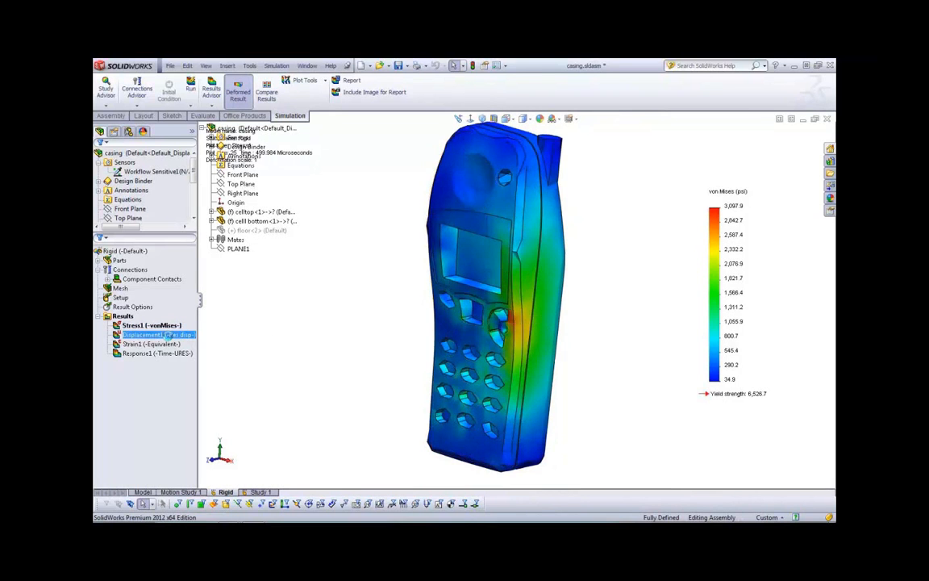
double_click(161, 345)
double_click(157, 353)
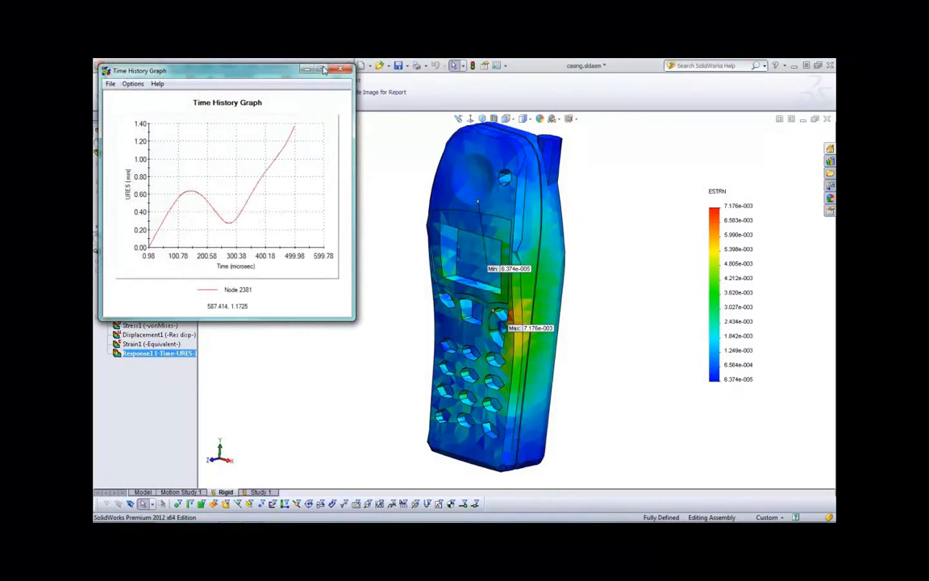
Review the definition of the Response1 time history graph, regenerate the graph for Vertex 1, and close it
click(337, 71)
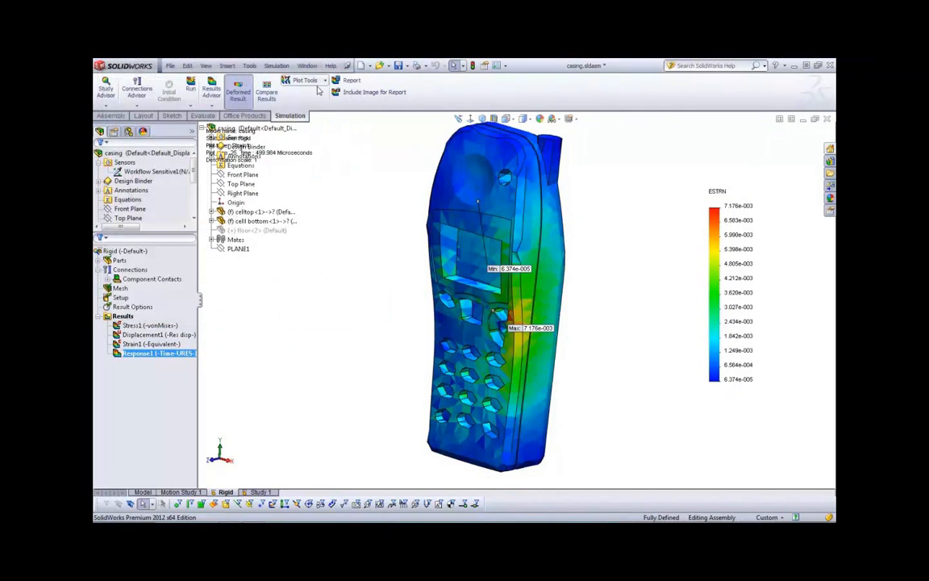
click(145, 355)
double_click(143, 356)
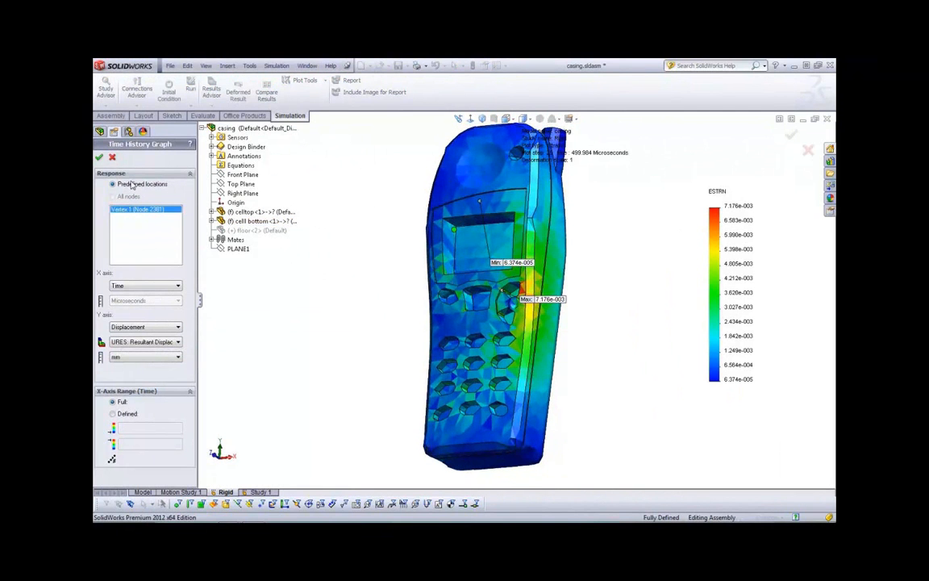
click(98, 156)
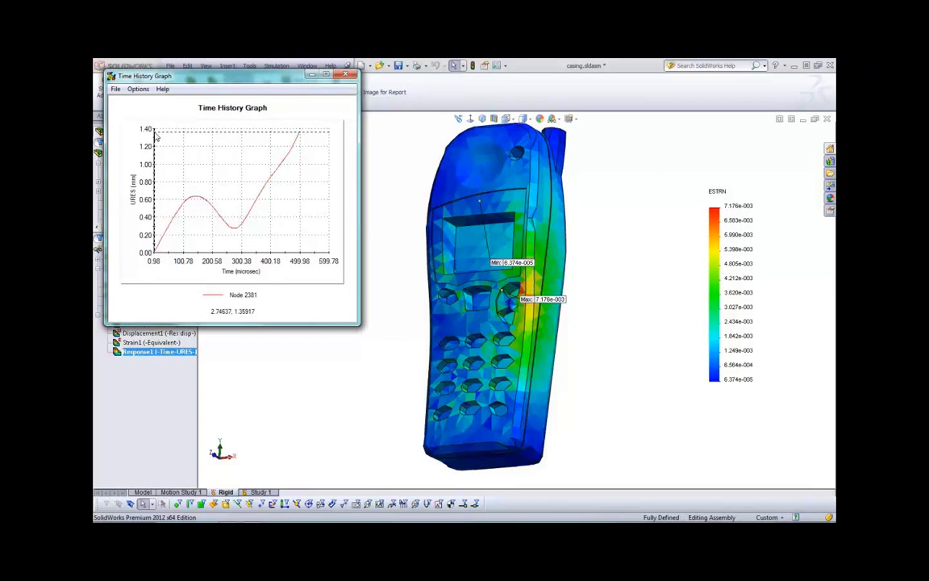
click(345, 75)
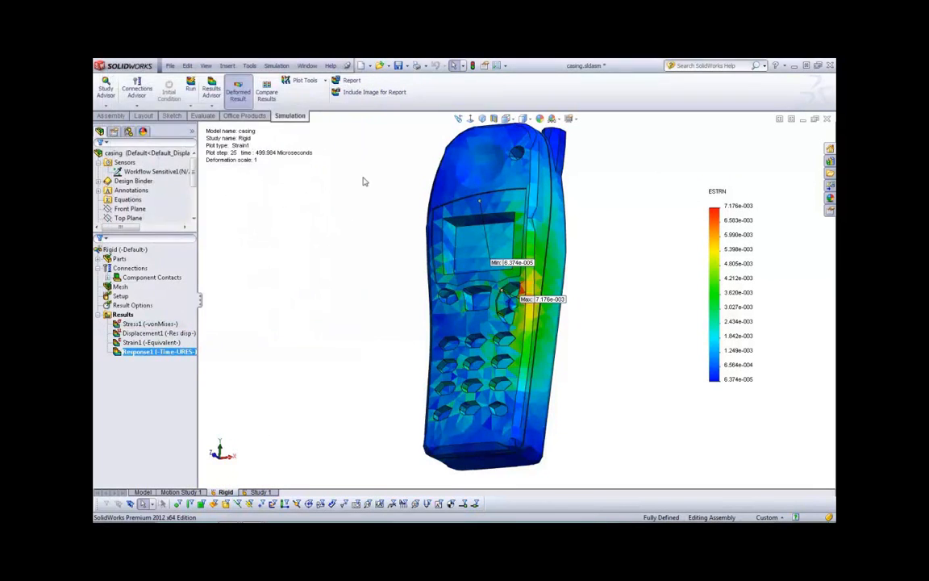
Display the Rigid study's von Mises stress plot and preview its drop animation, stopping the playback
click(150, 324)
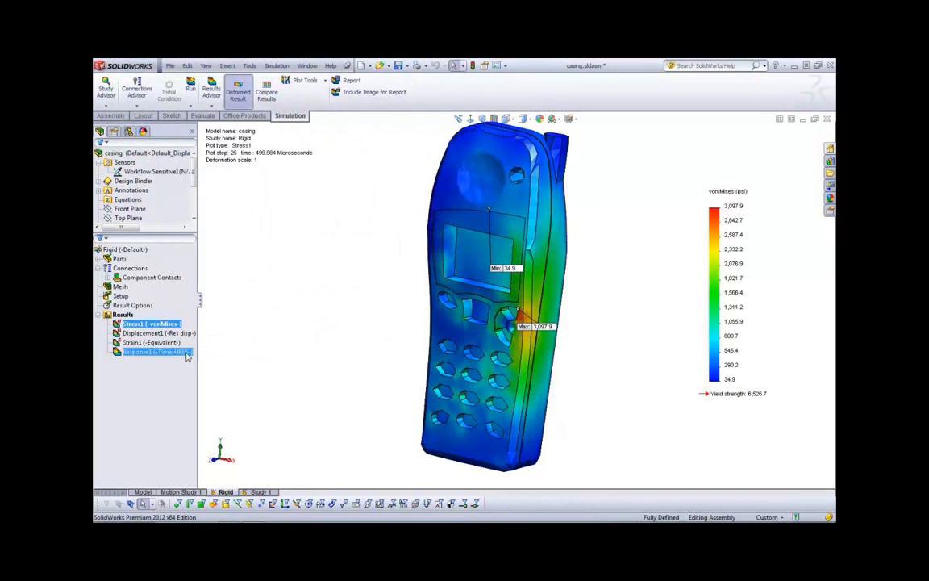
right_click(168, 323)
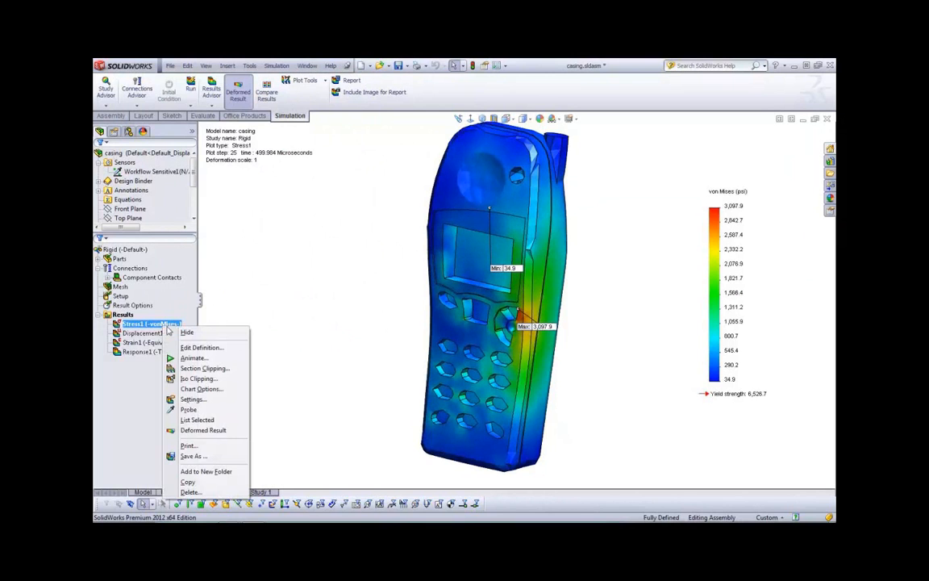
click(193, 357)
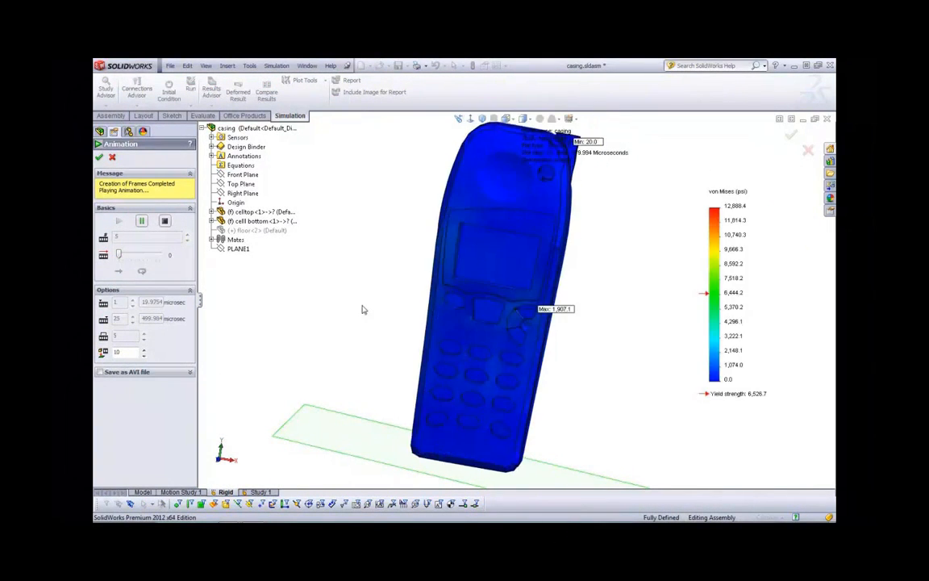
click(164, 222)
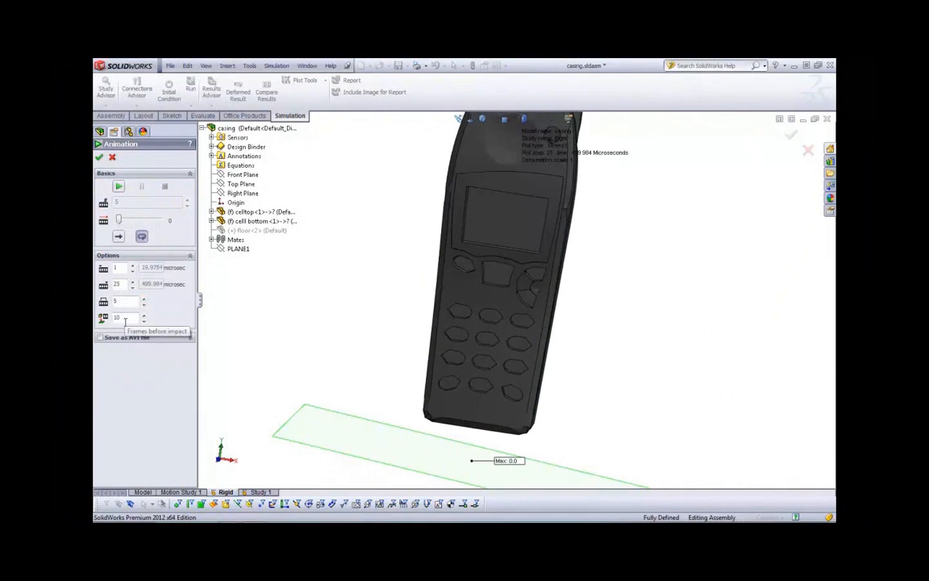
Set the stress animation's step increment to 1, keeping 10 frames before impact, and replay the drop before closing the animation
click(145, 306)
click(144, 305)
click(145, 306)
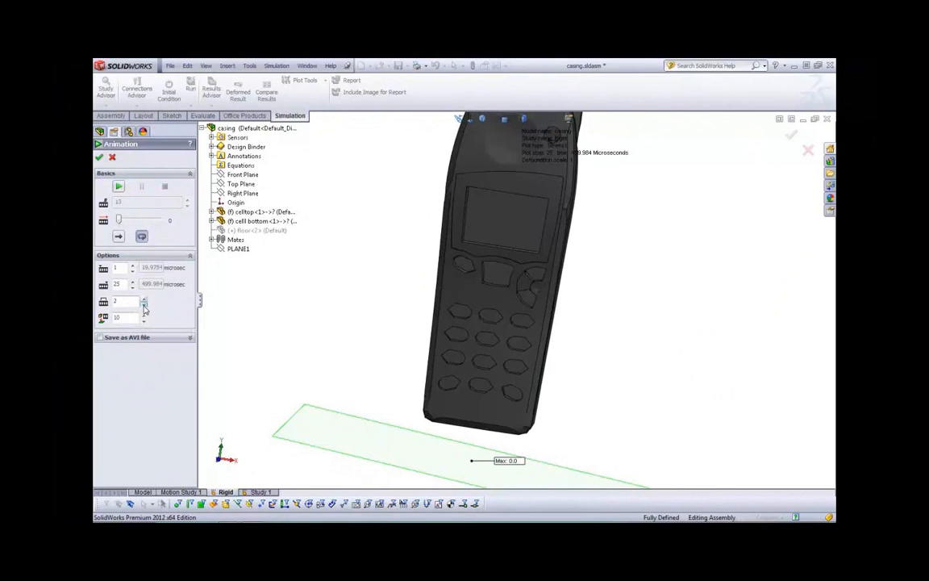
click(119, 187)
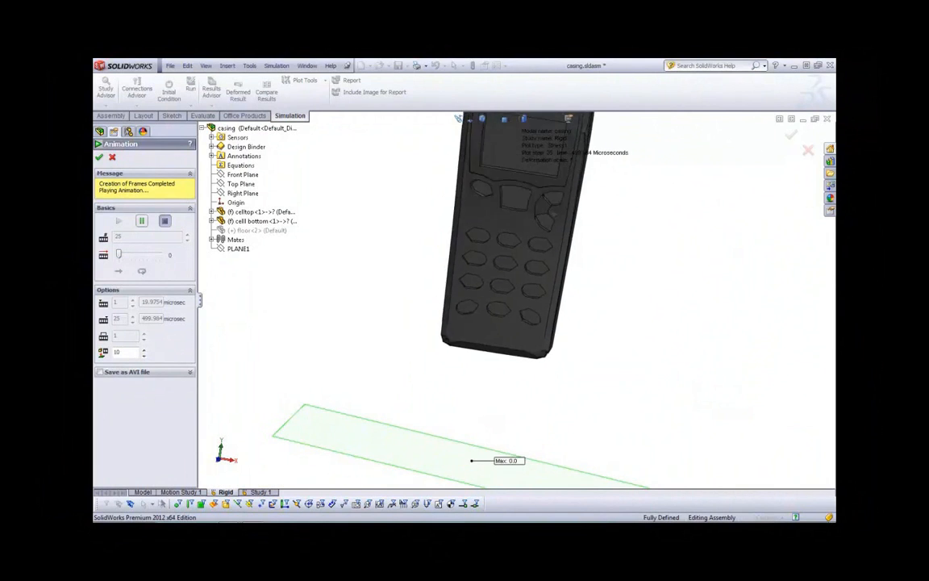
click(100, 157)
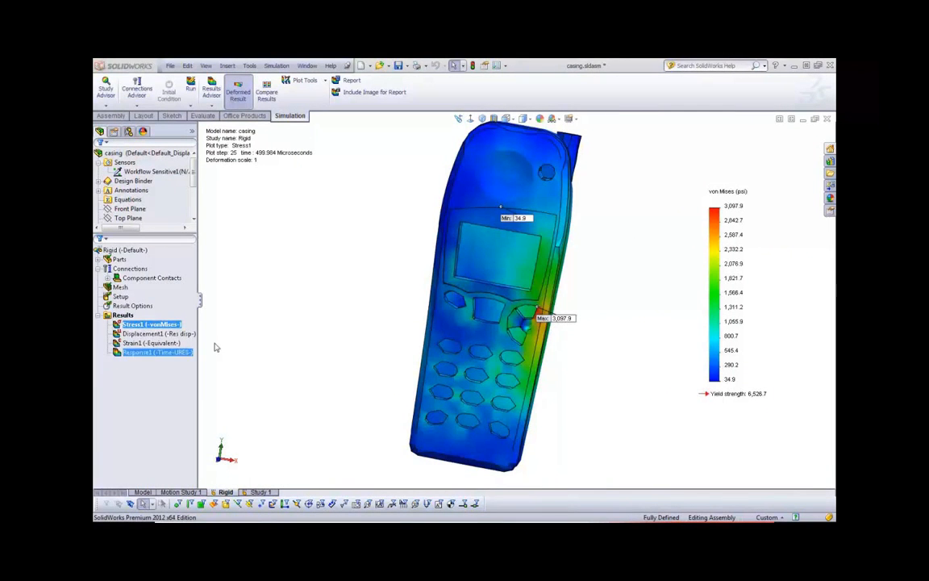
Switch to the slide presentation and advance to the Rubber Gasket Test (nonlinear) slide
key(alt+Tab)
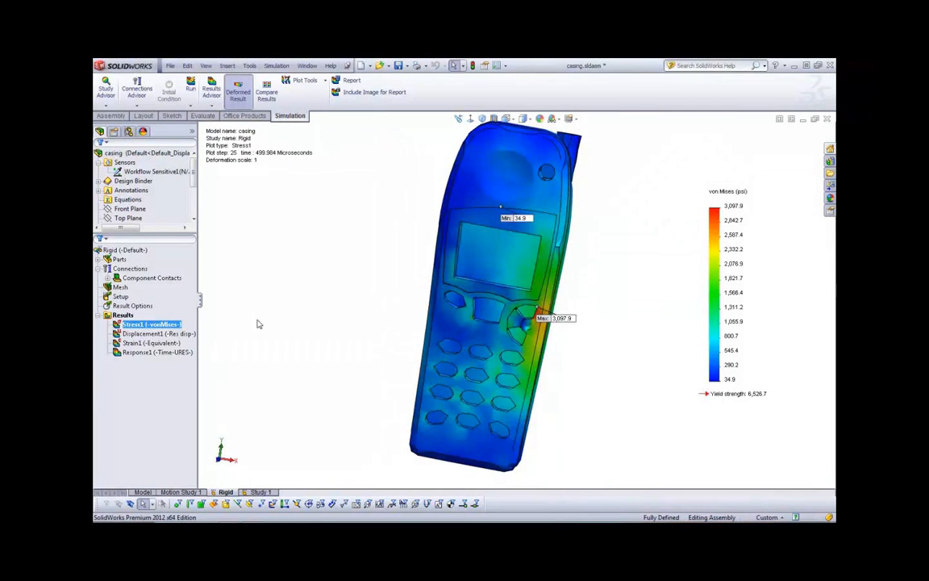
key(alt+Tab)
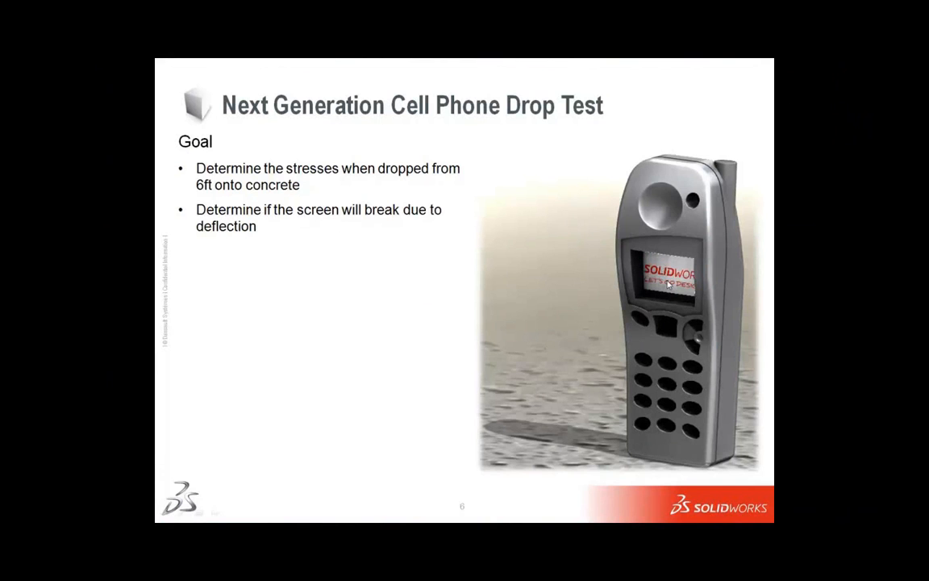
click(471, 287)
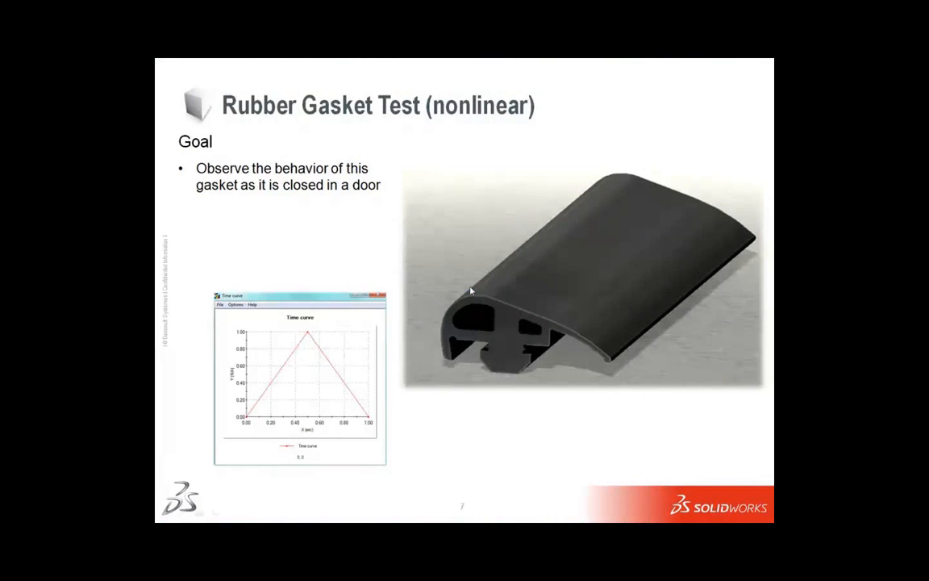
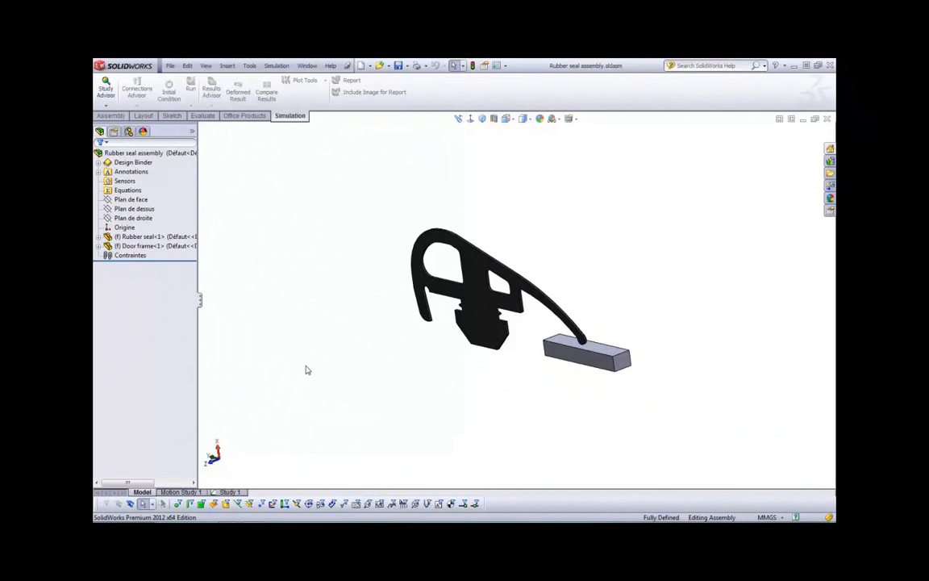
Open Study 1 of the rubber seal assembly and highlight the door frame part
middle_drag(311, 361, 353, 330)
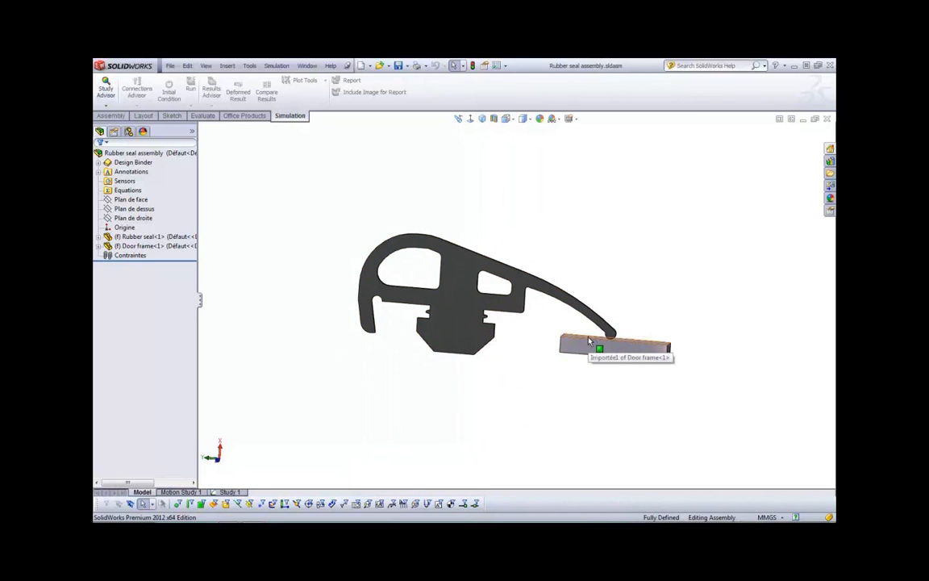
click(229, 491)
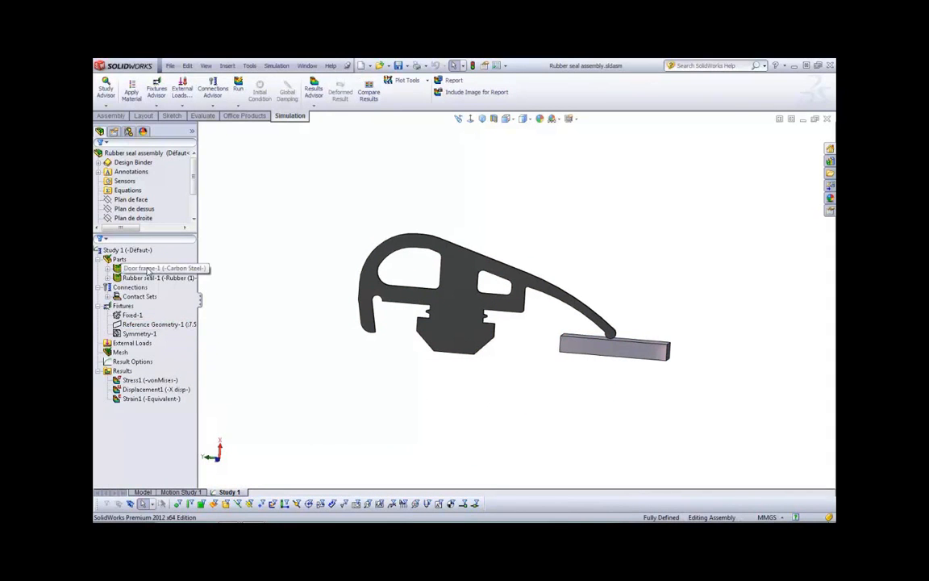
click(149, 269)
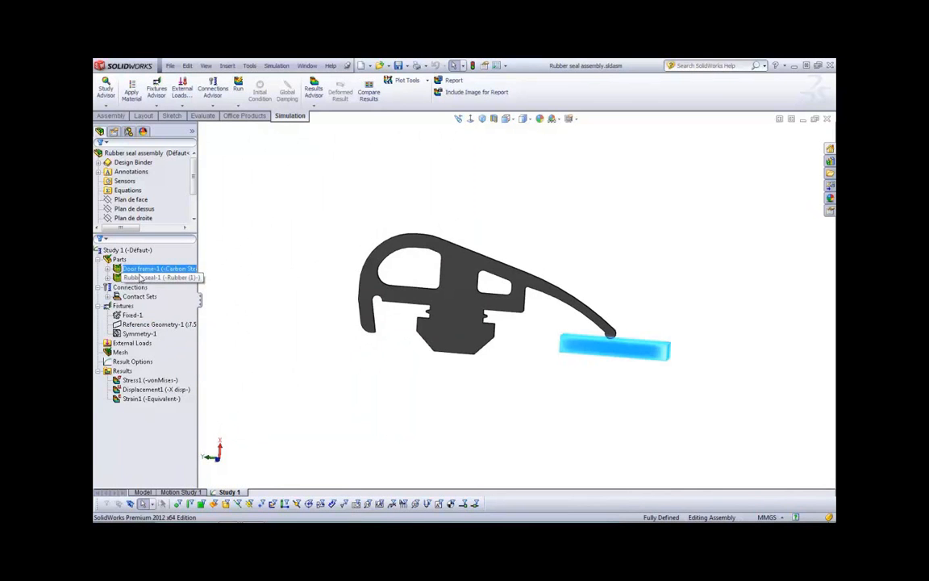
Review the rubber seal's material definition and the available material model types, leaving the Hyperelastic - Mooney Rivlin model in place
click(141, 278)
right_click(144, 279)
click(165, 283)
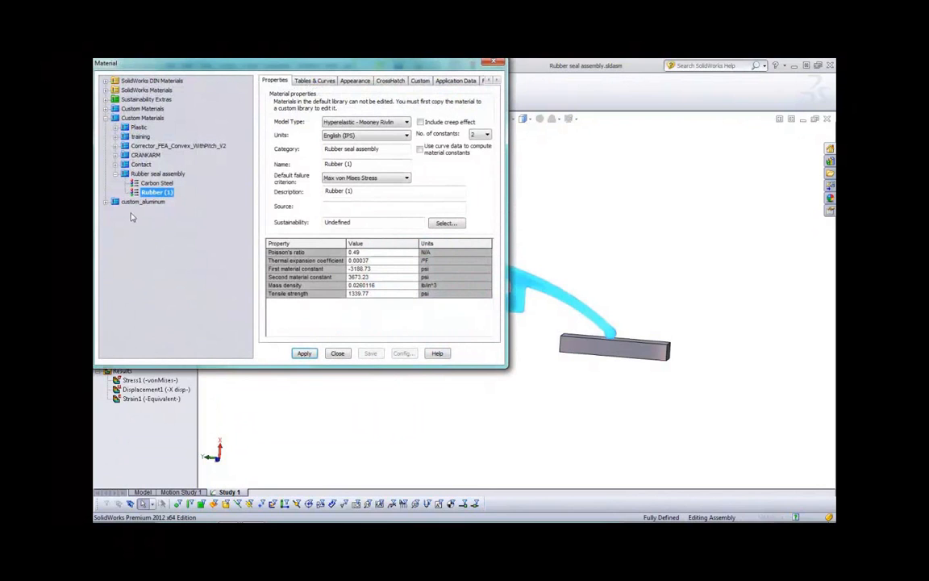
click(342, 123)
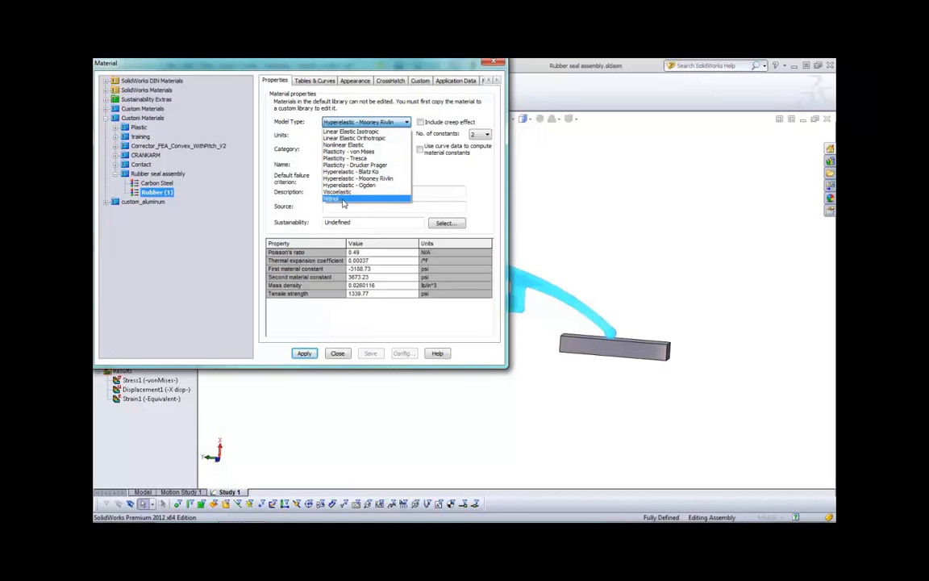
click(441, 170)
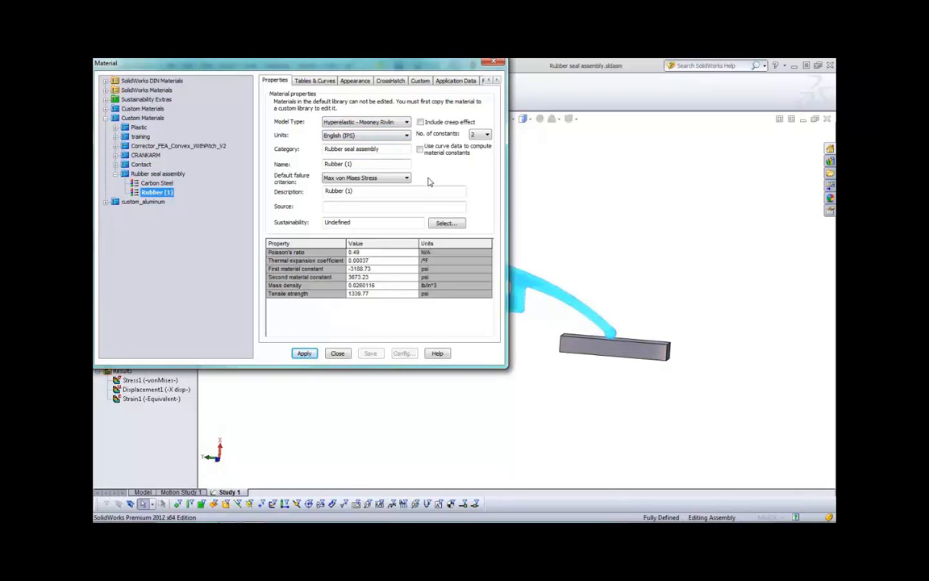
click(337, 353)
Expand the study's contact sets and highlight the seal faces held by the Fixed-1 fixture
click(161, 268)
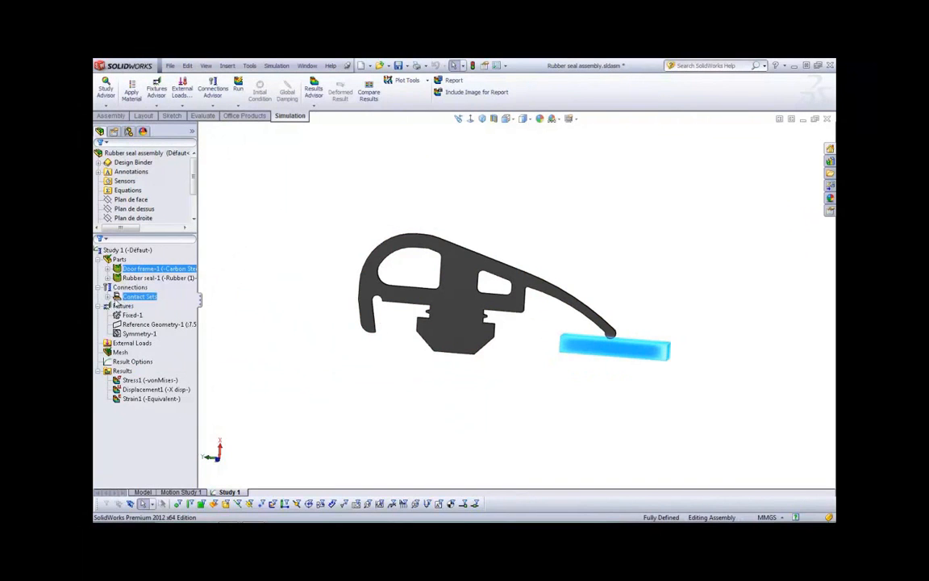
click(108, 297)
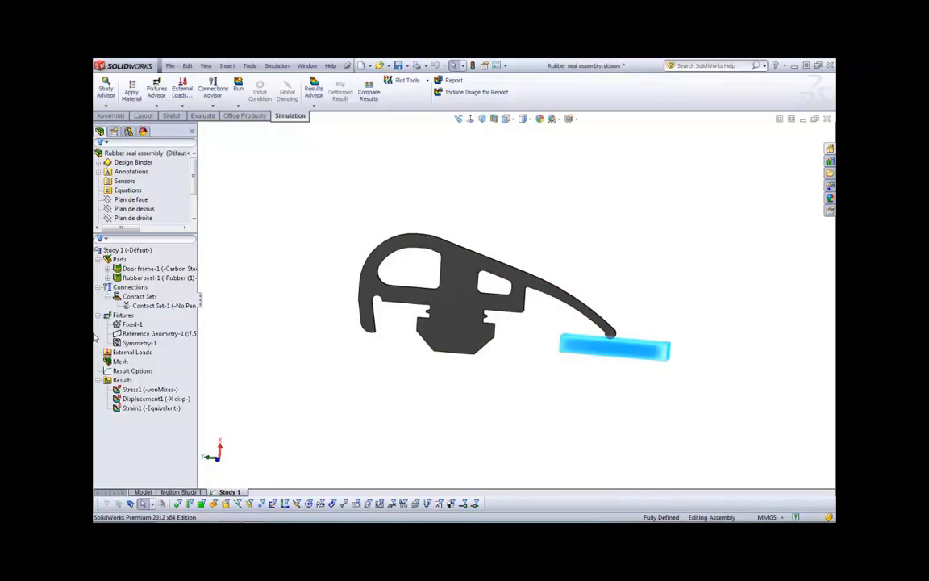
click(133, 323)
scroll(465, 343, down, 3)
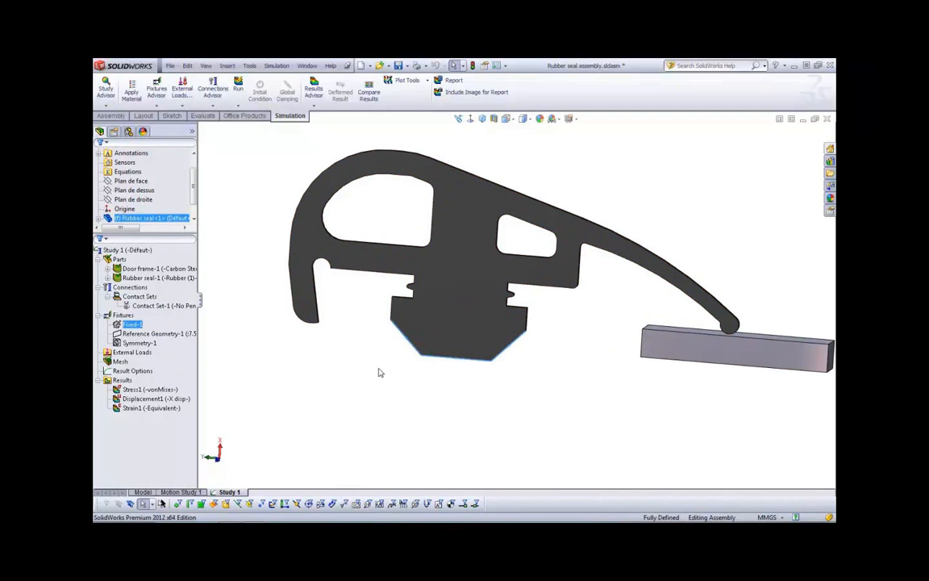
Edit the door frame's Reference Geometry-1 fixture so its prescribed displacement varies with time by a curve, and open that curve's definition
mouse_move(160, 334)
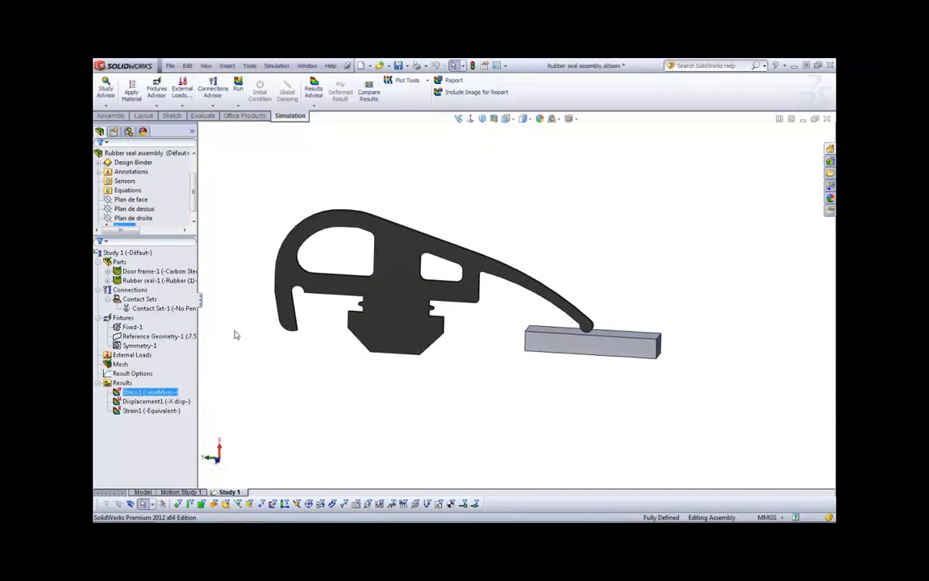
click(173, 336)
right_click(178, 336)
click(214, 372)
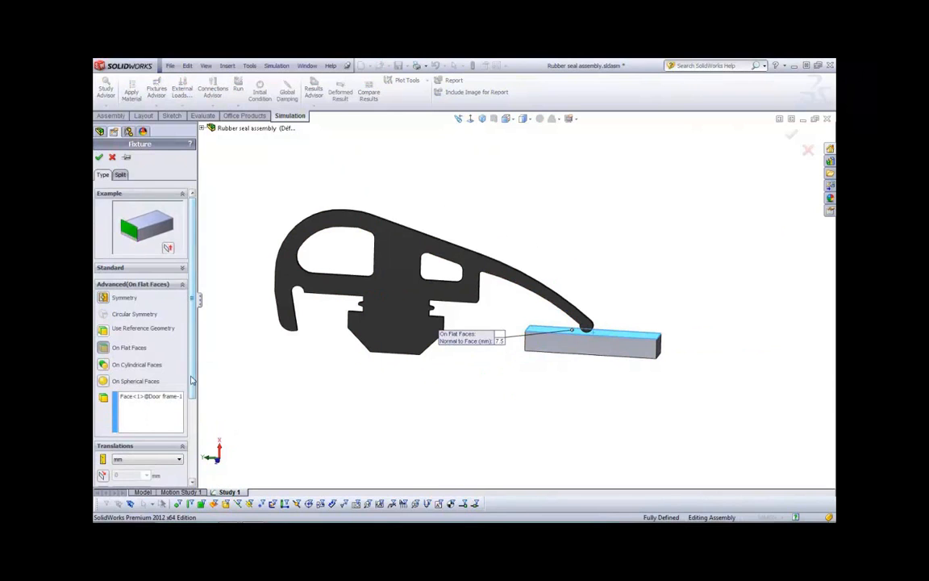
scroll(196, 456, down, 3)
drag(196, 456, 197, 462)
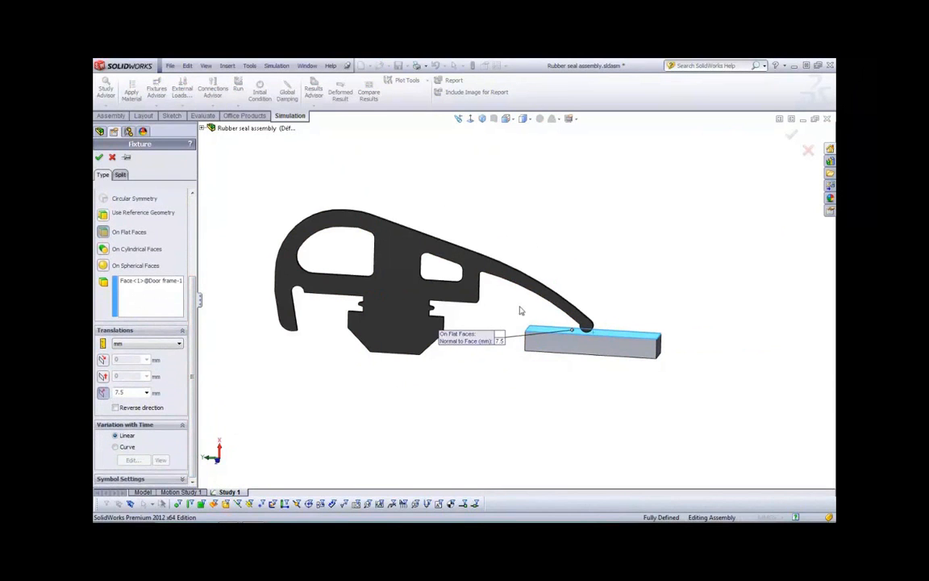
click(116, 446)
click(131, 459)
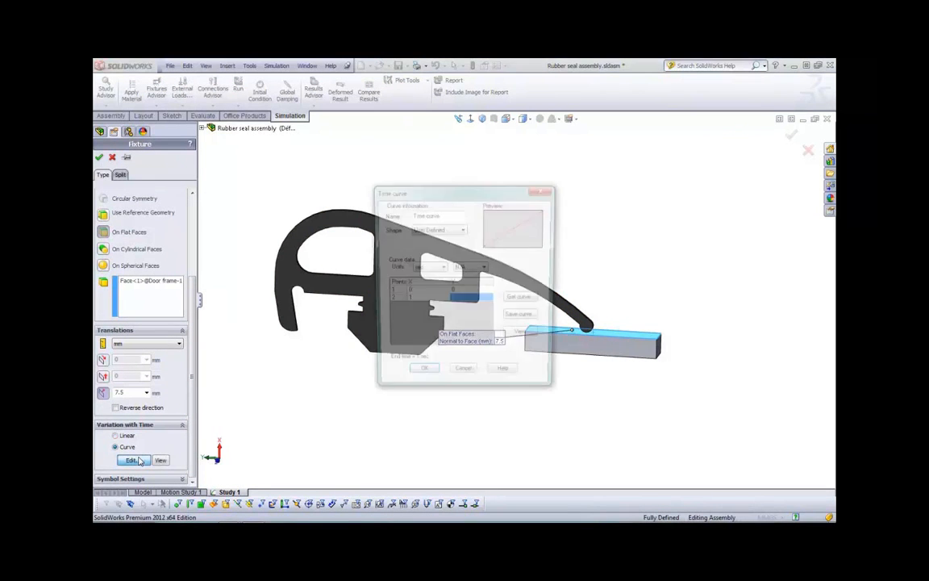
Define the fixture's time curve with its second point at 0.5 s and value 1, add a third point, and accept the fixture
click(419, 300)
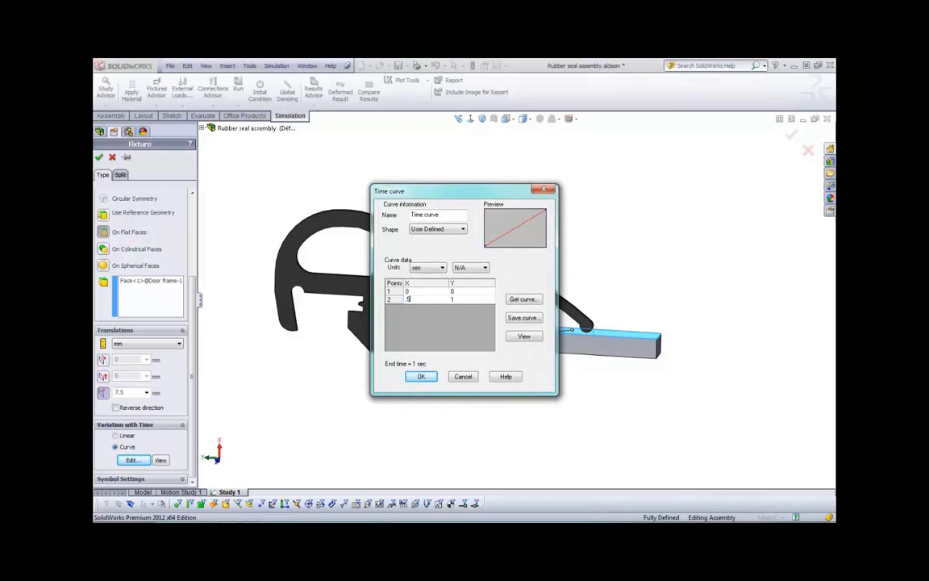
text(.5)
click(461, 301)
key(Return)
click(410, 306)
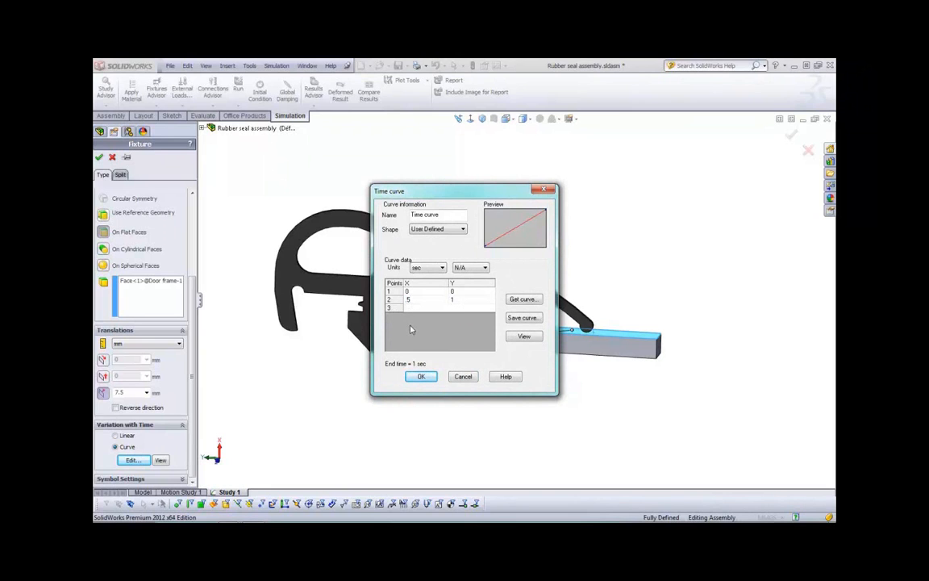
key(Tab)
click(436, 300)
click(421, 376)
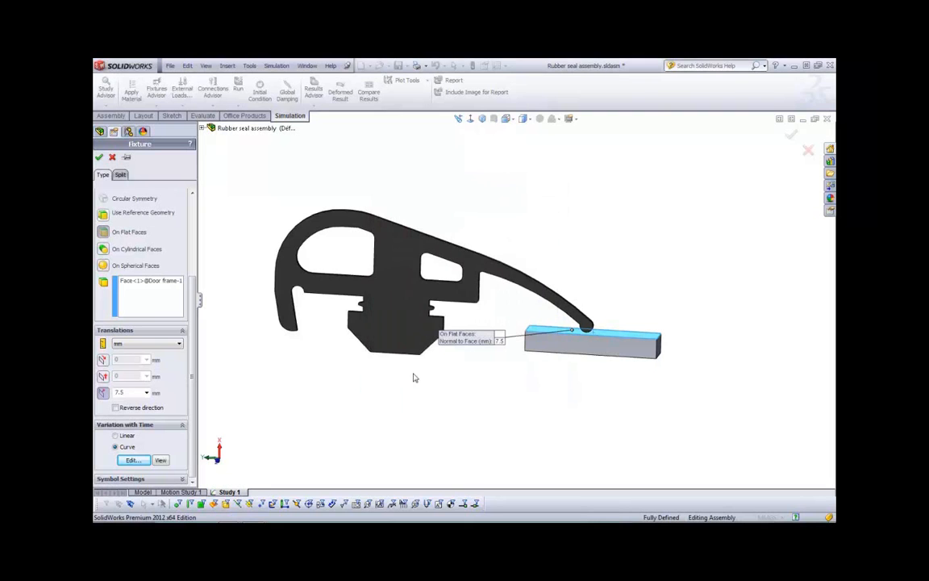
click(99, 158)
Run the nonlinear study and set the von Mises stress plot to plot step 14
click(238, 87)
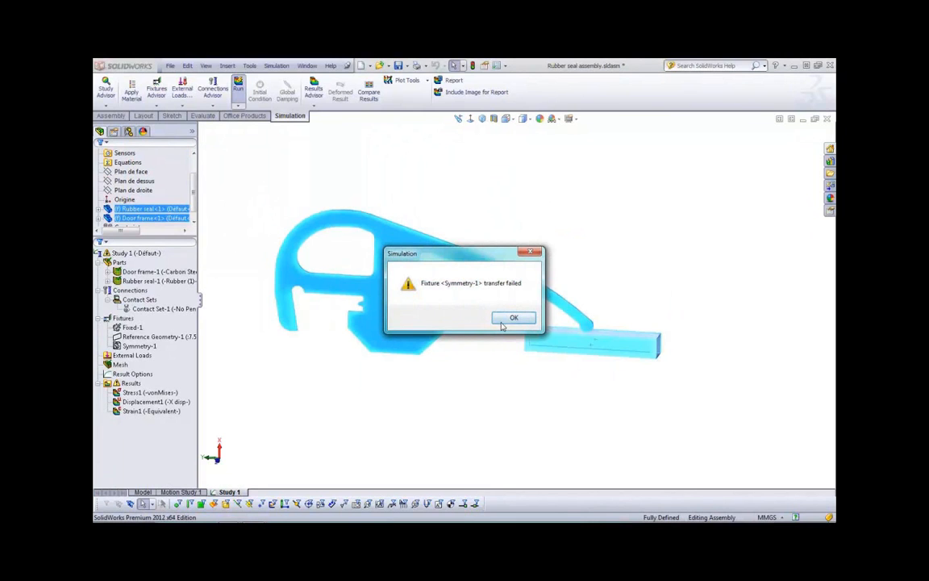
click(504, 320)
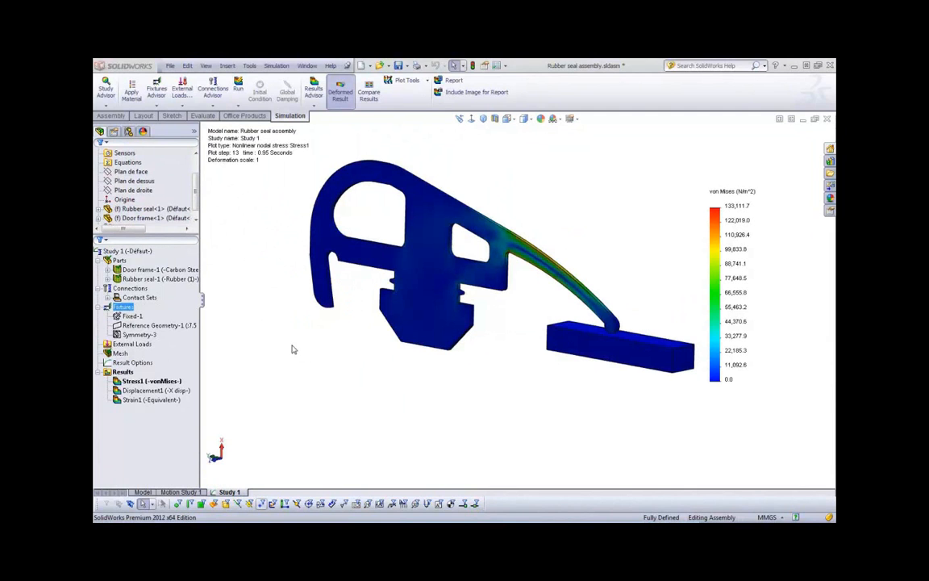
right_click(147, 380)
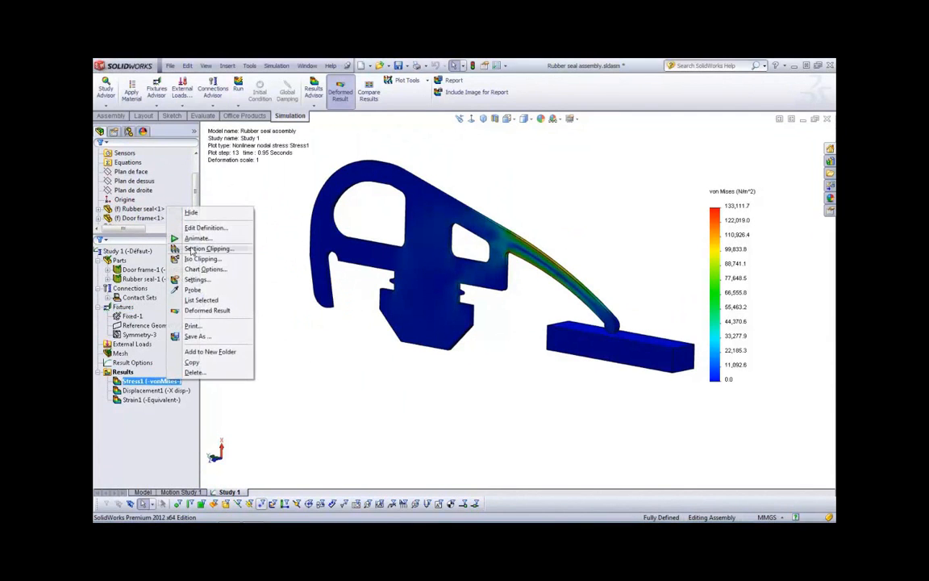
click(202, 227)
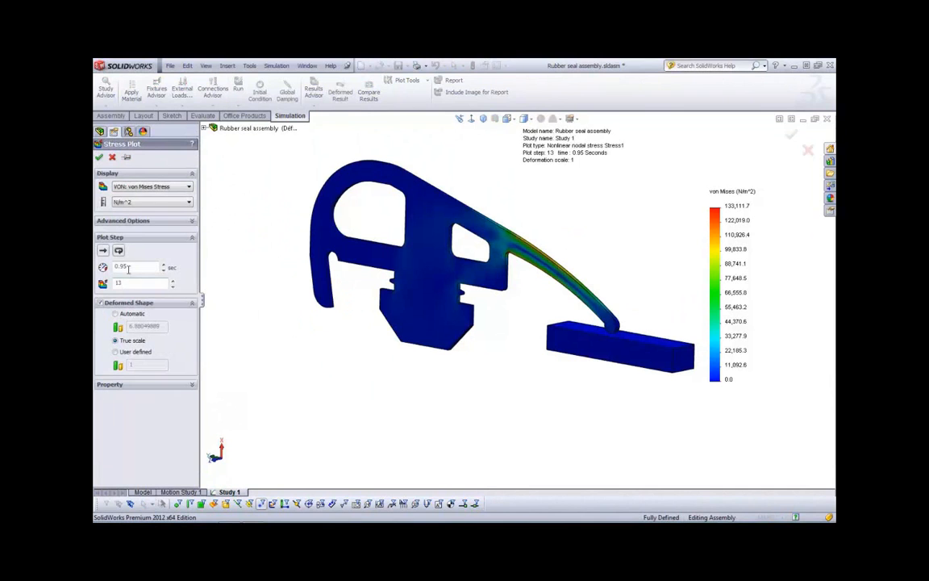
click(172, 280)
click(102, 158)
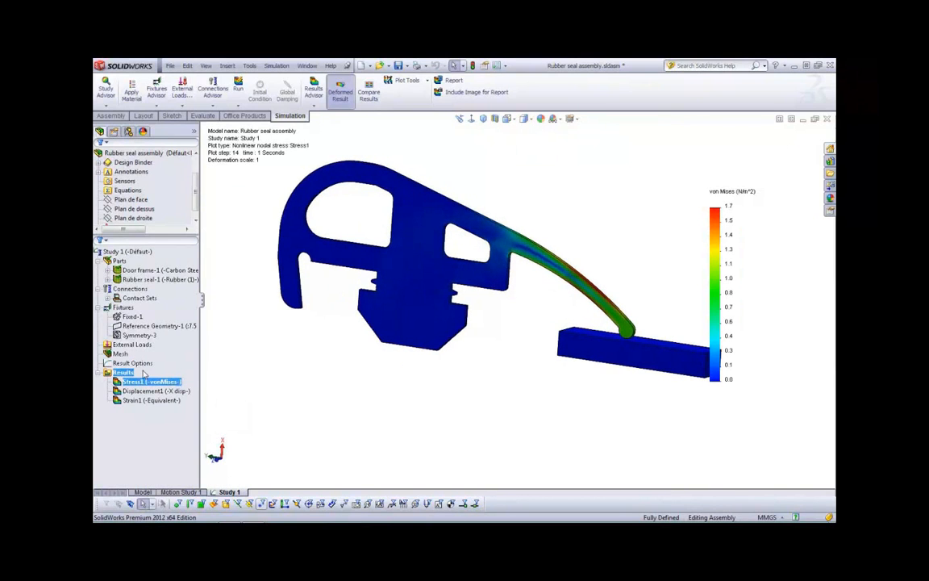
Animate the von Mises stress plot at speed 0 with a step increment of 1, replay it, and close the animation
right_click(153, 381)
click(167, 239)
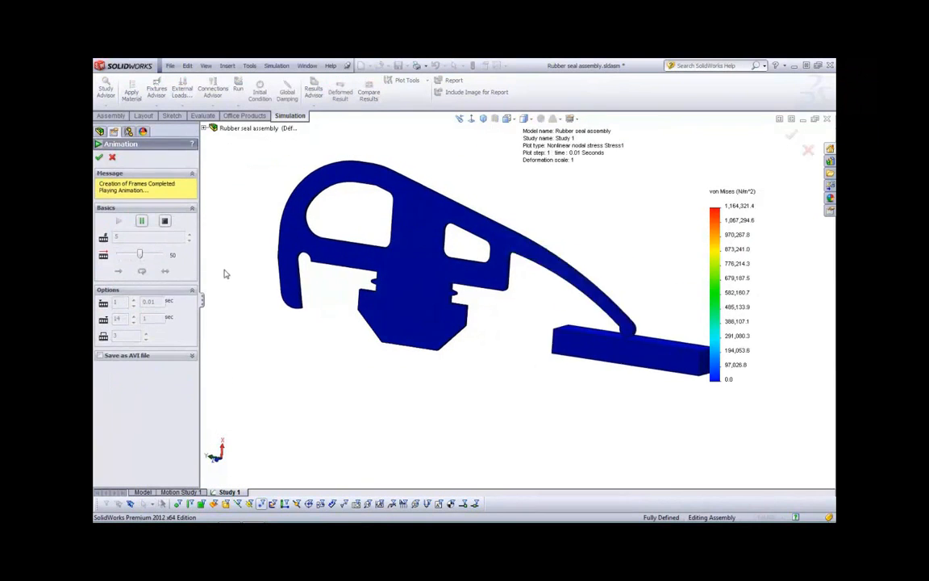
drag(139, 256, 110, 254)
click(168, 222)
click(146, 305)
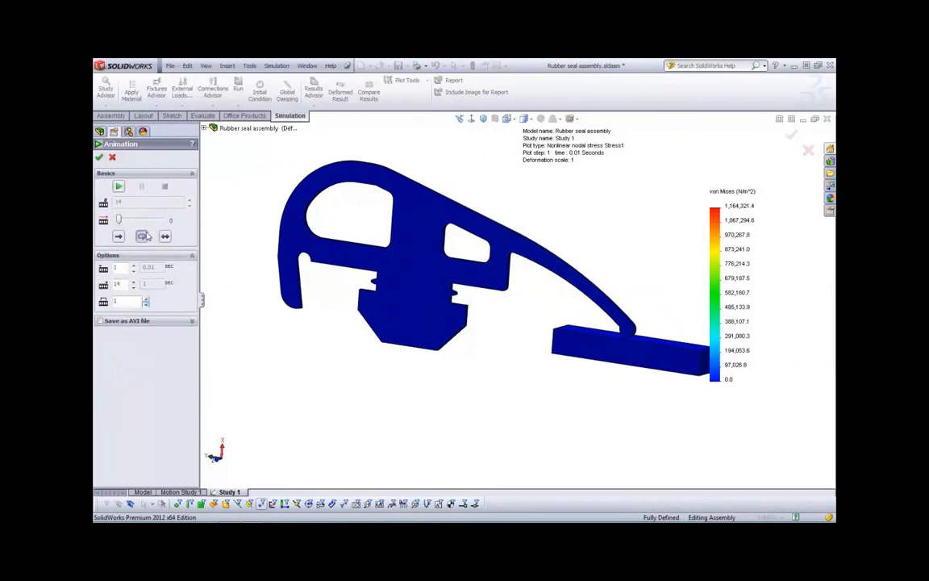
click(118, 187)
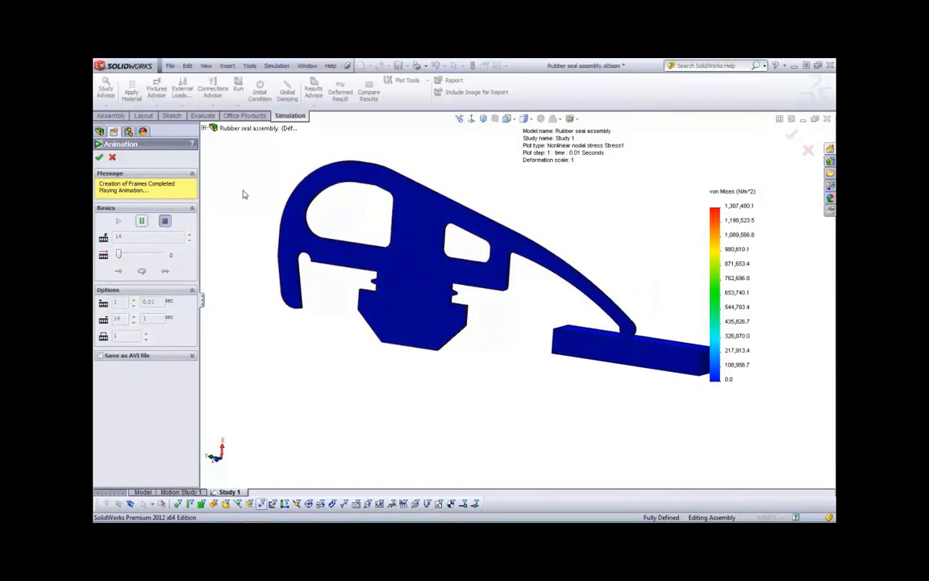
click(112, 157)
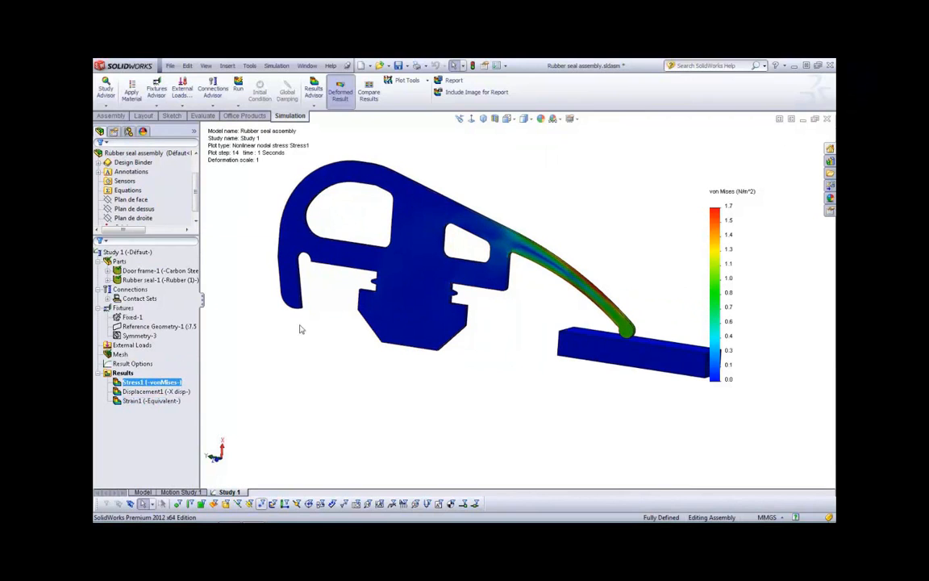
Show the X displacement plot, probe a node on the seal's curved lip, and view its response graph before closing the probe
right_click(135, 377)
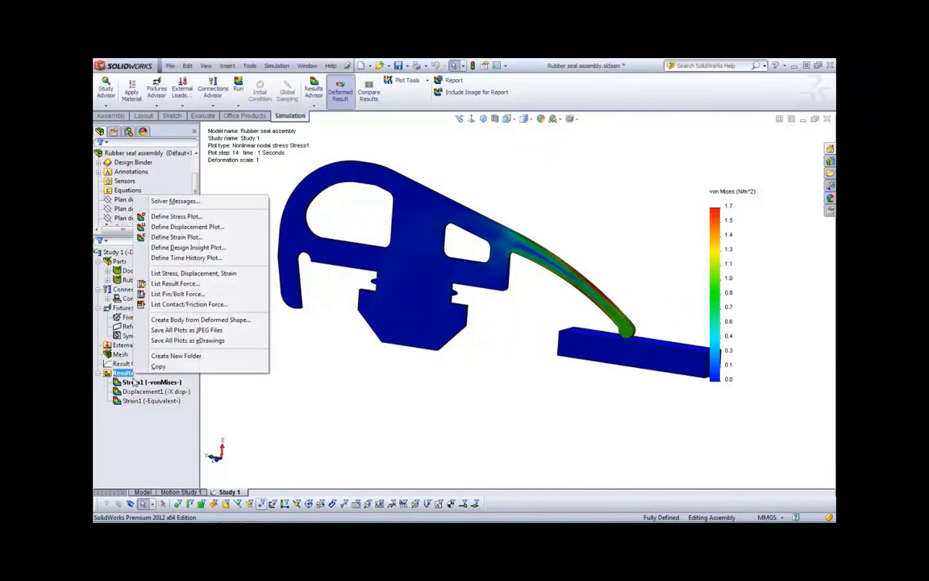
right_click(133, 384)
right_click(137, 392)
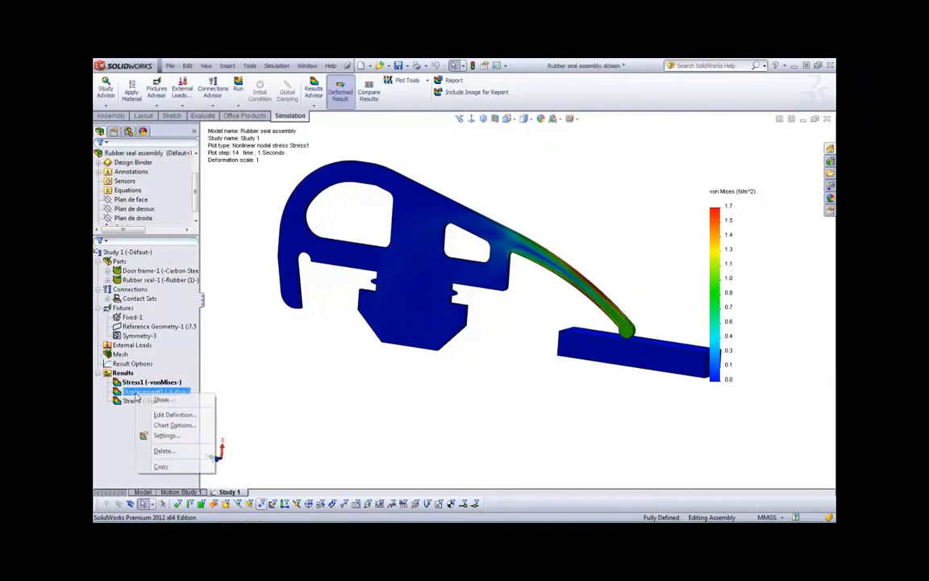
right_click(149, 391)
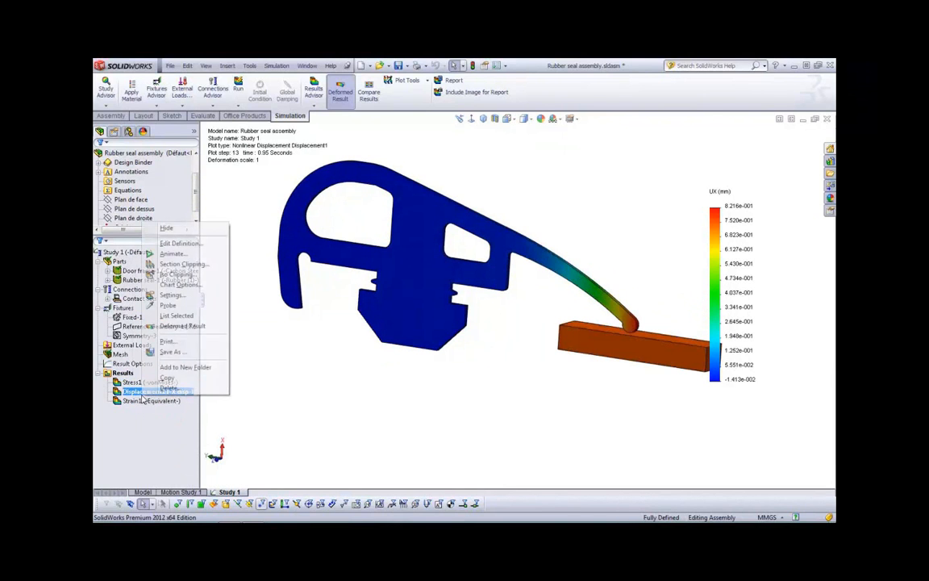
click(161, 280)
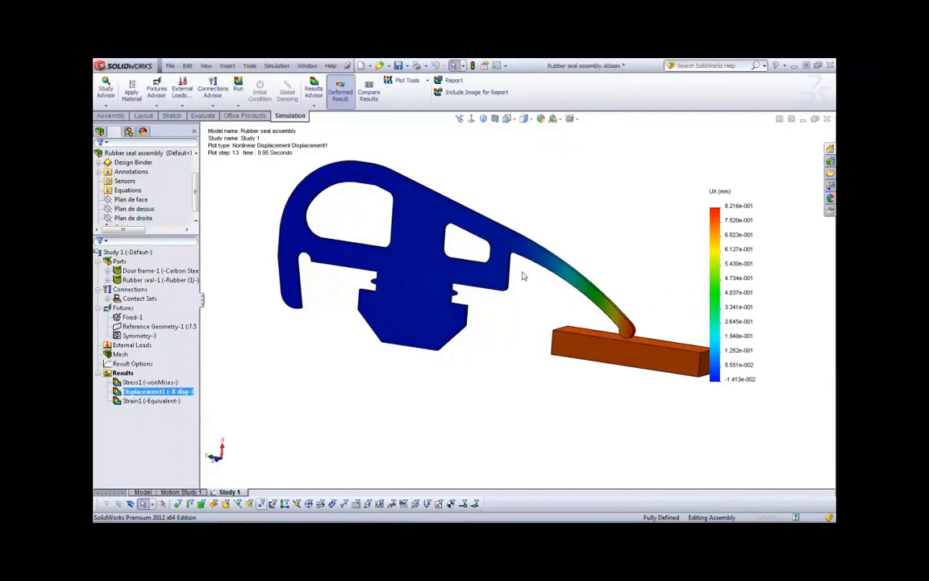
click(569, 280)
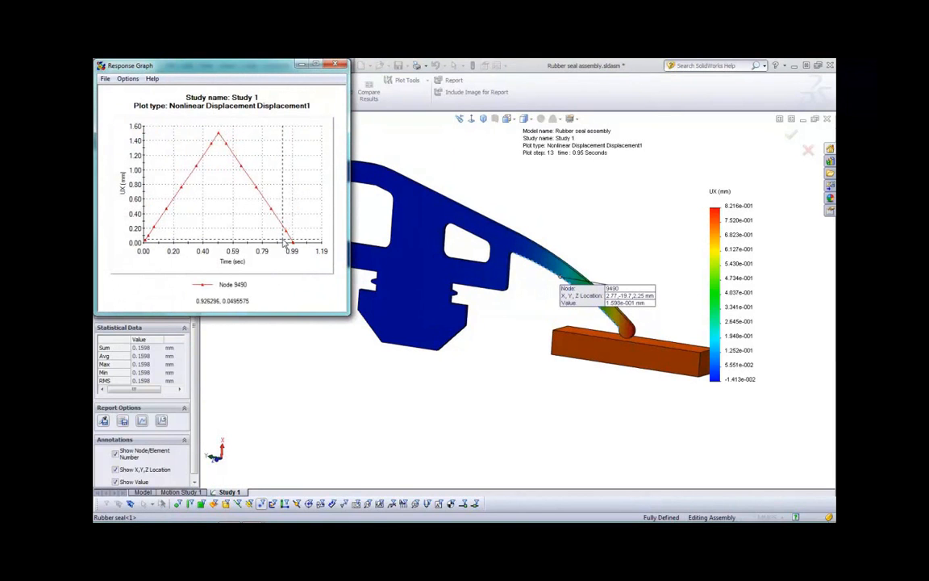
click(334, 64)
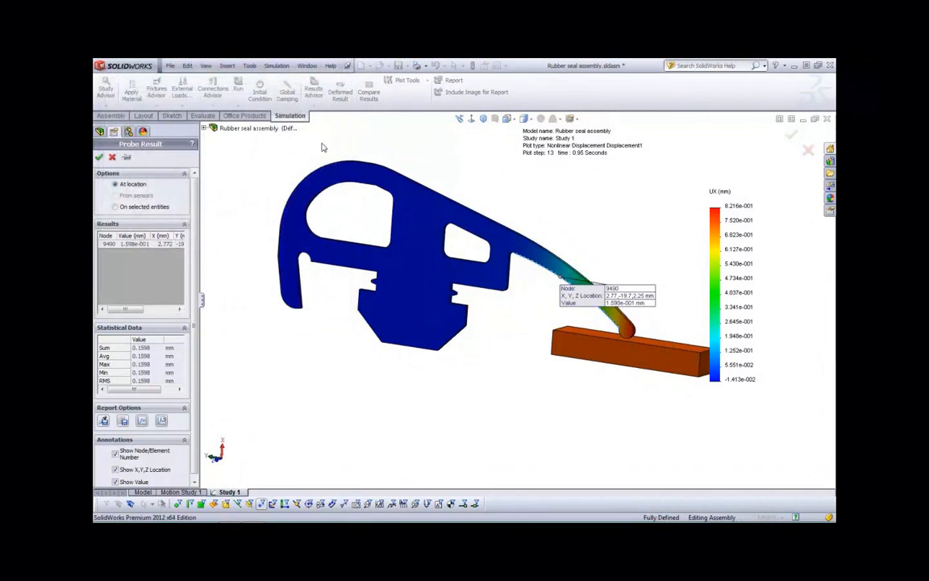
click(99, 156)
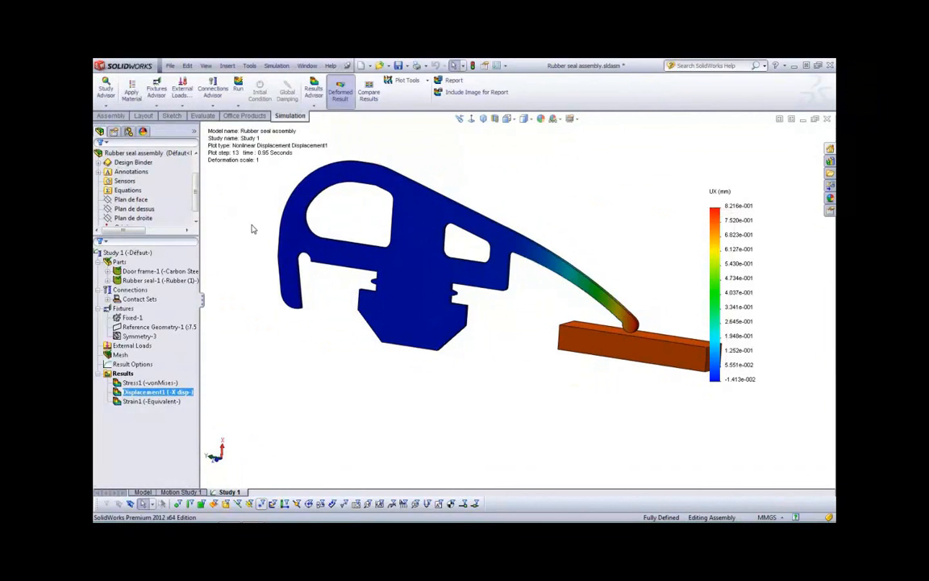
Switch to the slide presentation
key(alt+Tab)
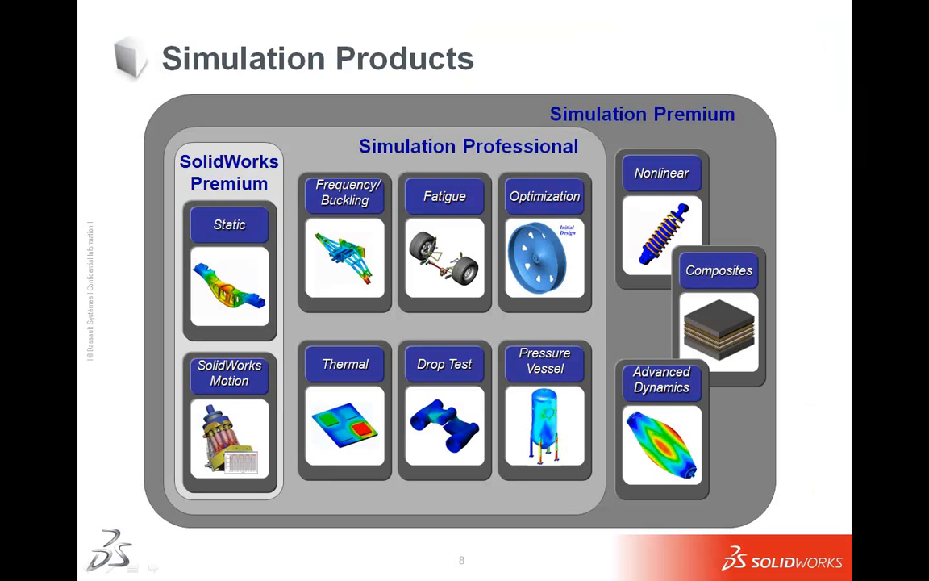